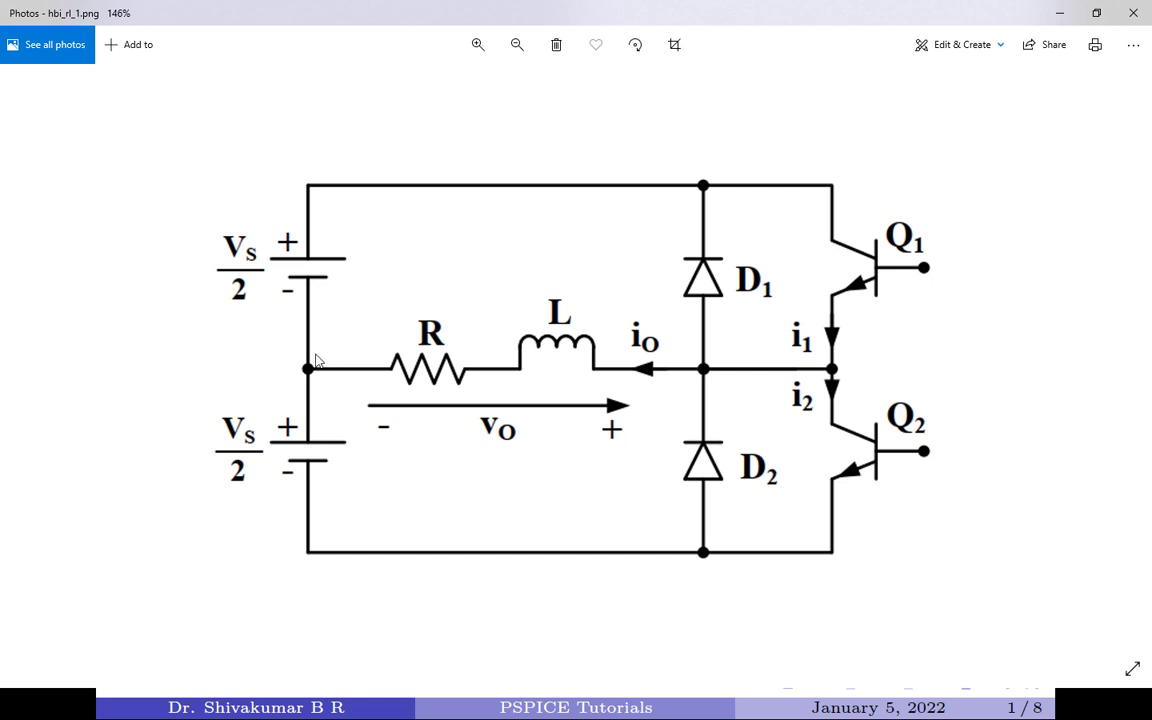
key(Right)
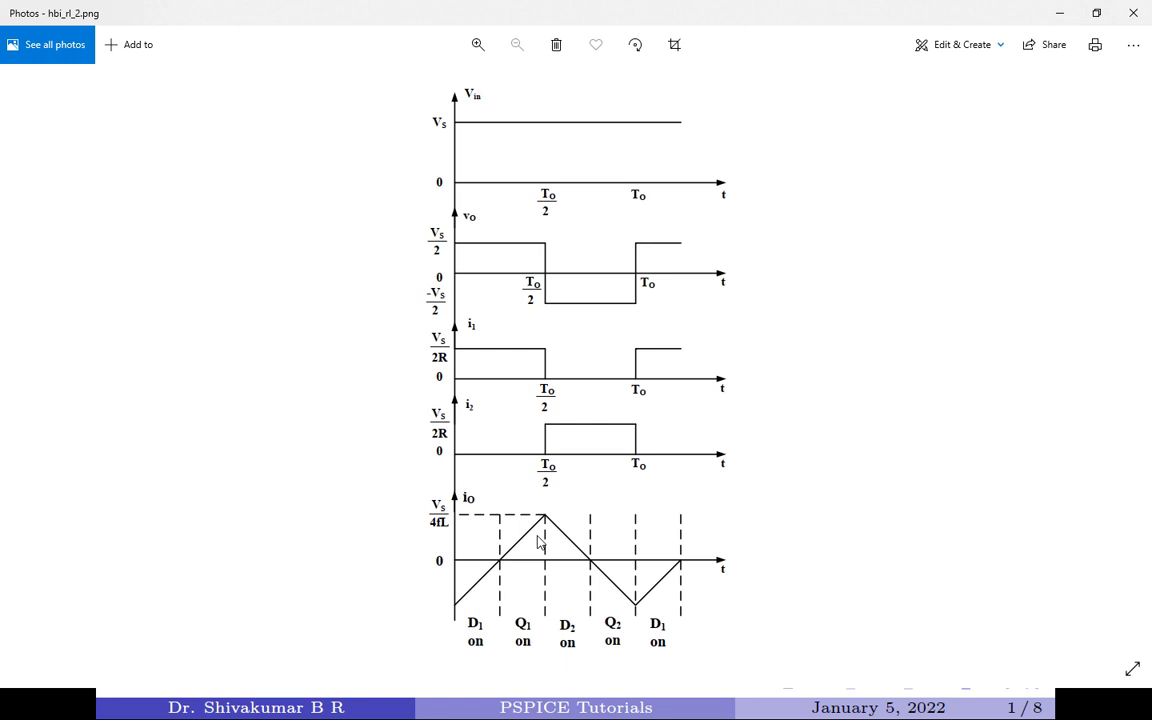
Step: Launch Capture CIS by searching 'capture' from the Windows Start menu
key(super)
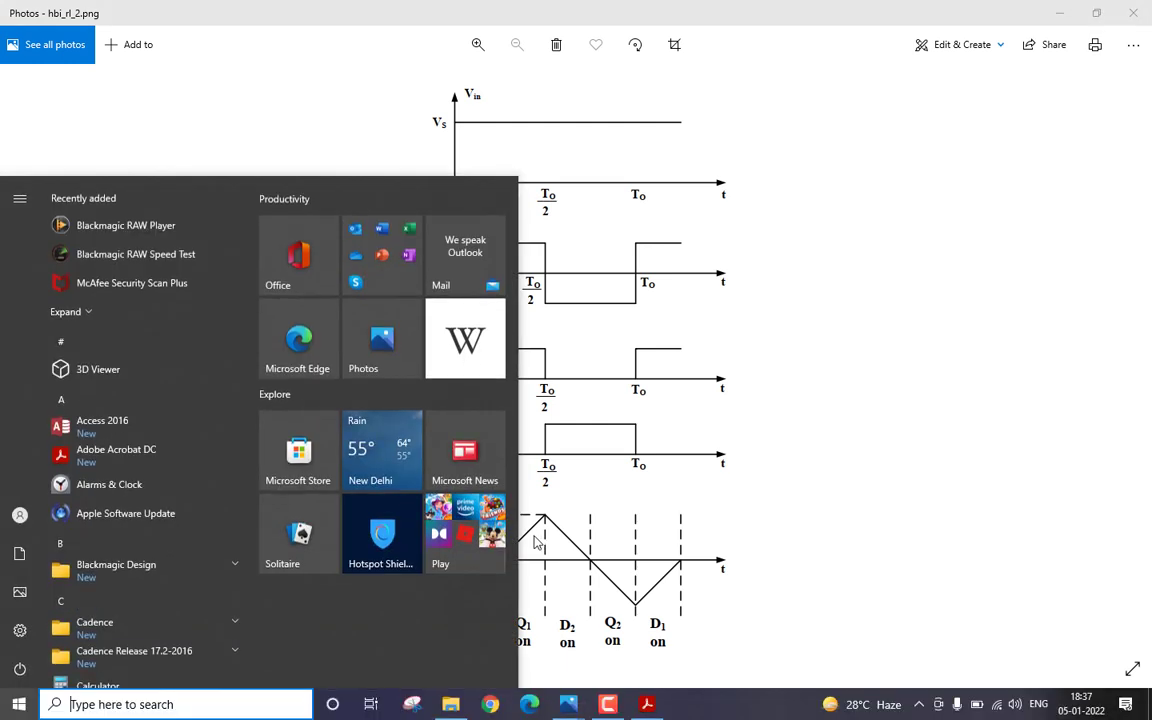
click(205, 707)
text(capture)
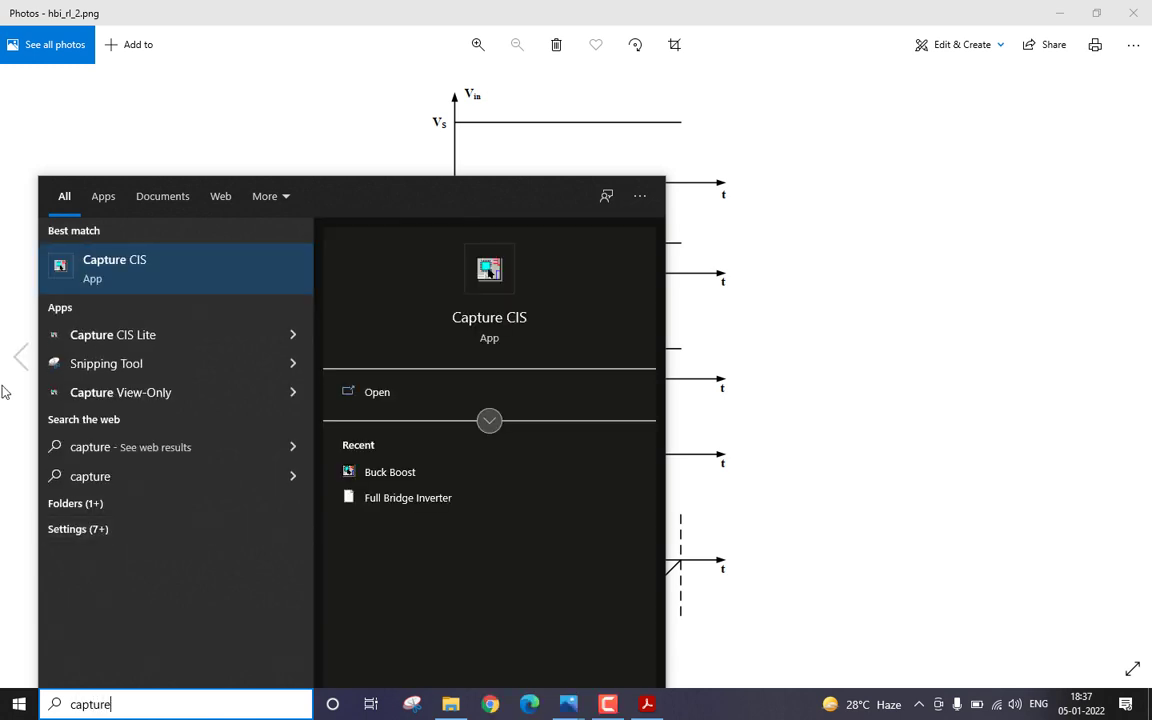
click(100, 265)
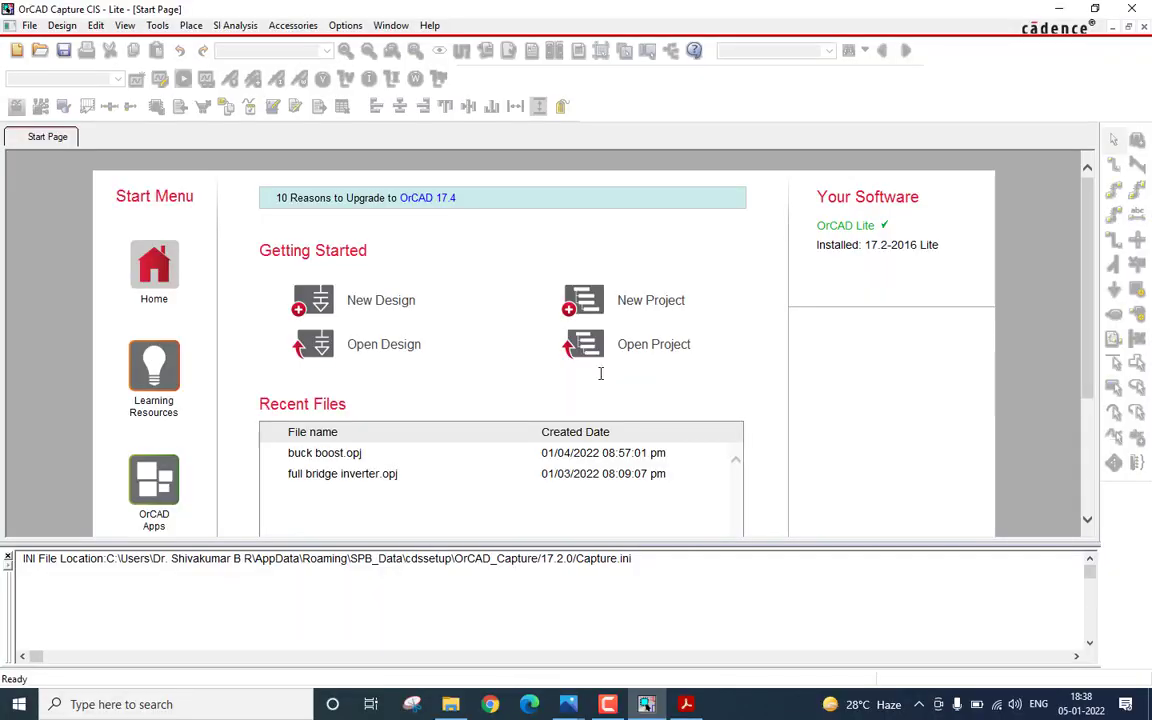
Step: Create a blank PSpice Analog or Mixed A/D project 'Half-Bridge Inverter' in the Half-Bridge folder
click(633, 301)
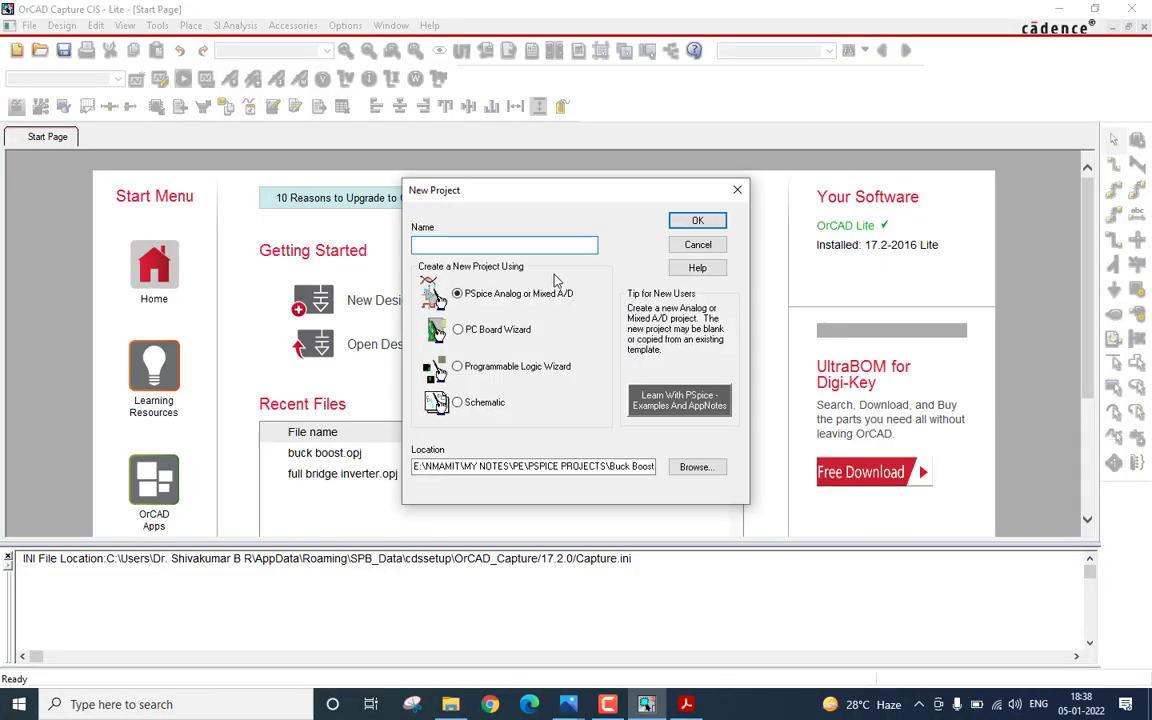
text(Half-Bridge Inverter)
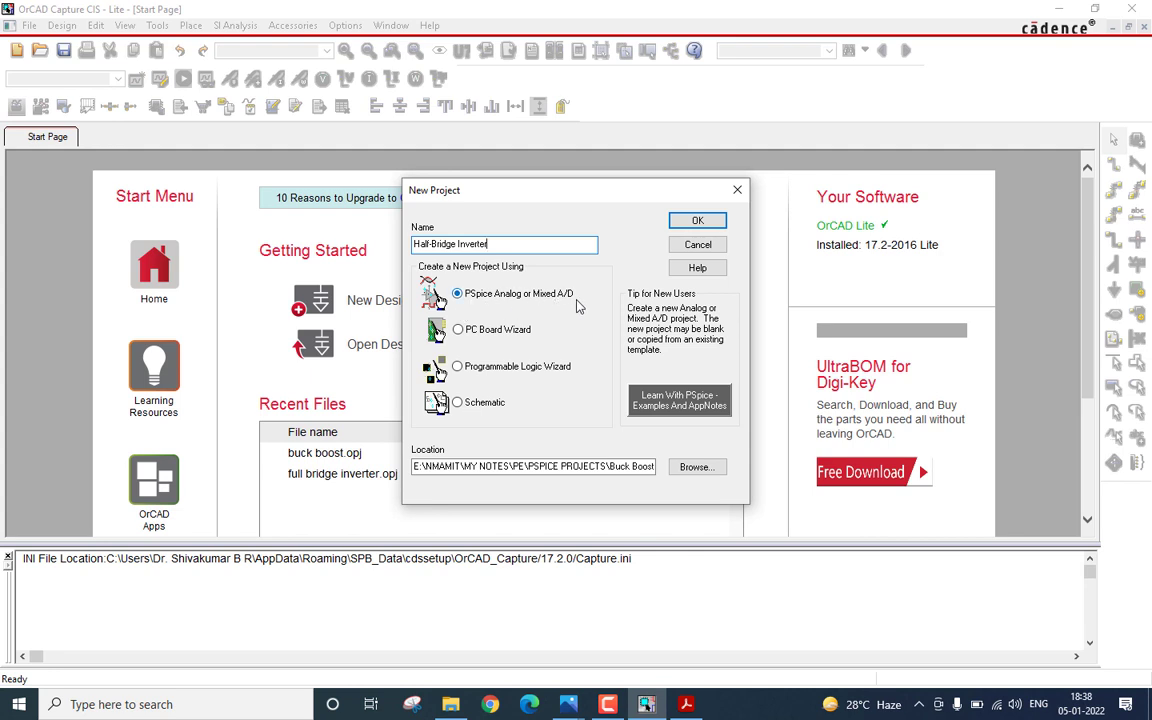
click(578, 466)
click(580, 466)
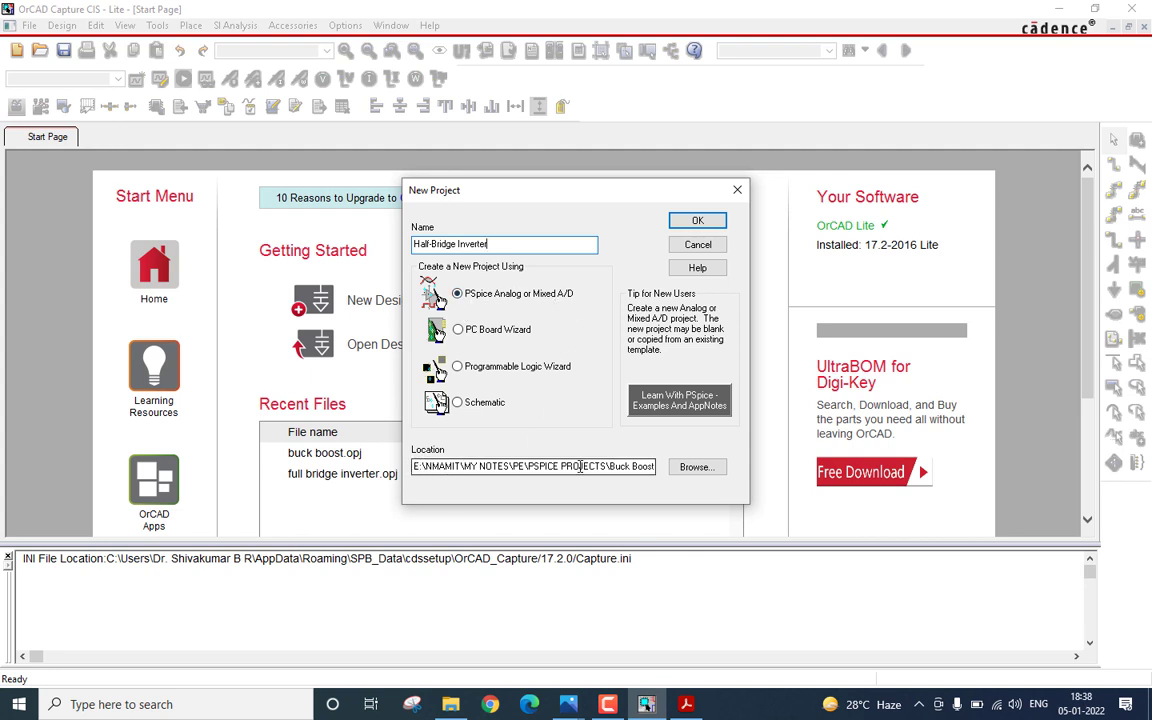
click(695, 467)
click(696, 267)
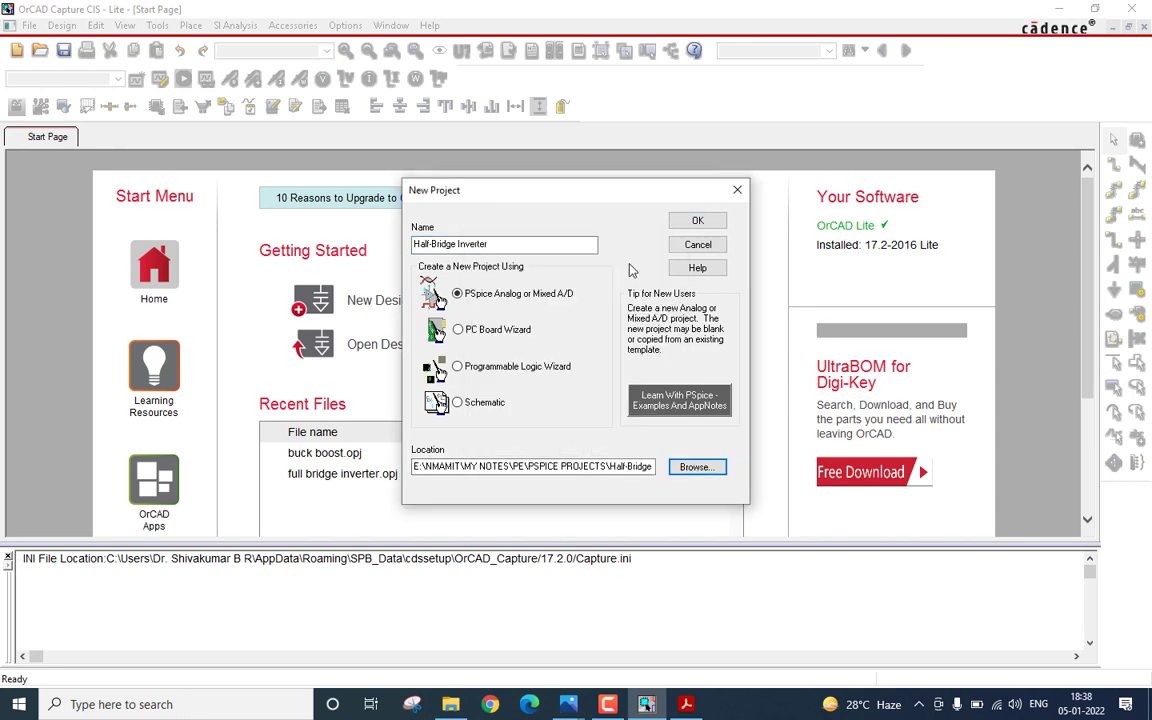
click(698, 219)
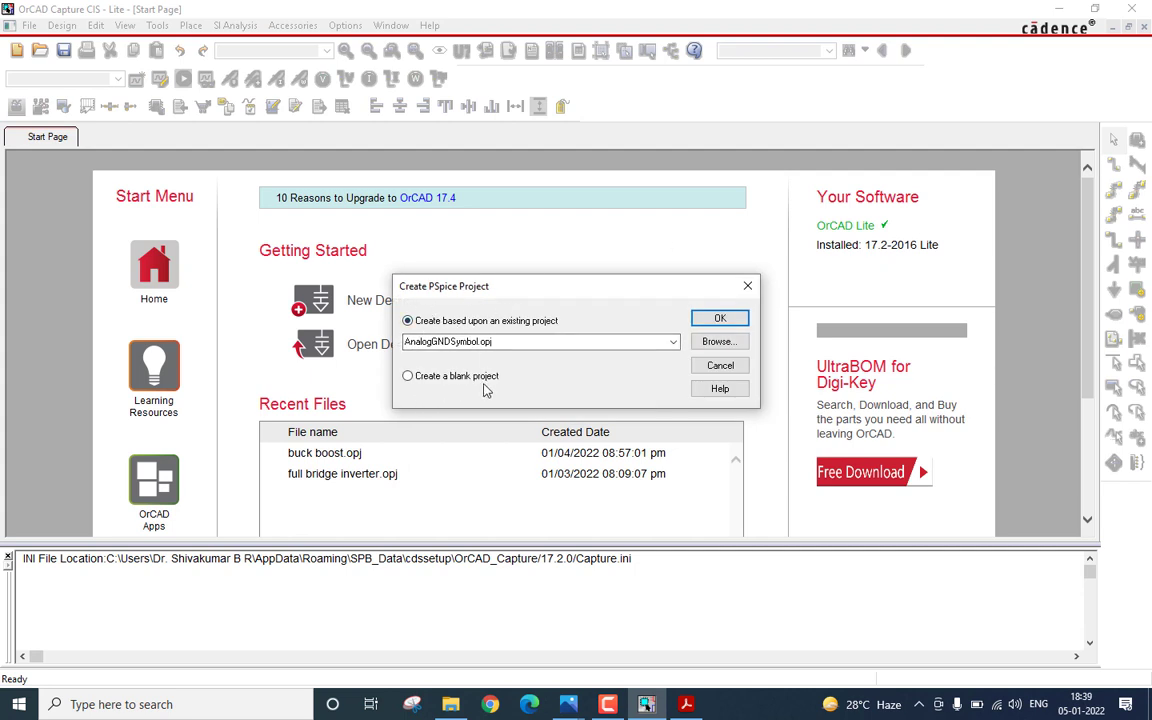
click(486, 377)
click(720, 318)
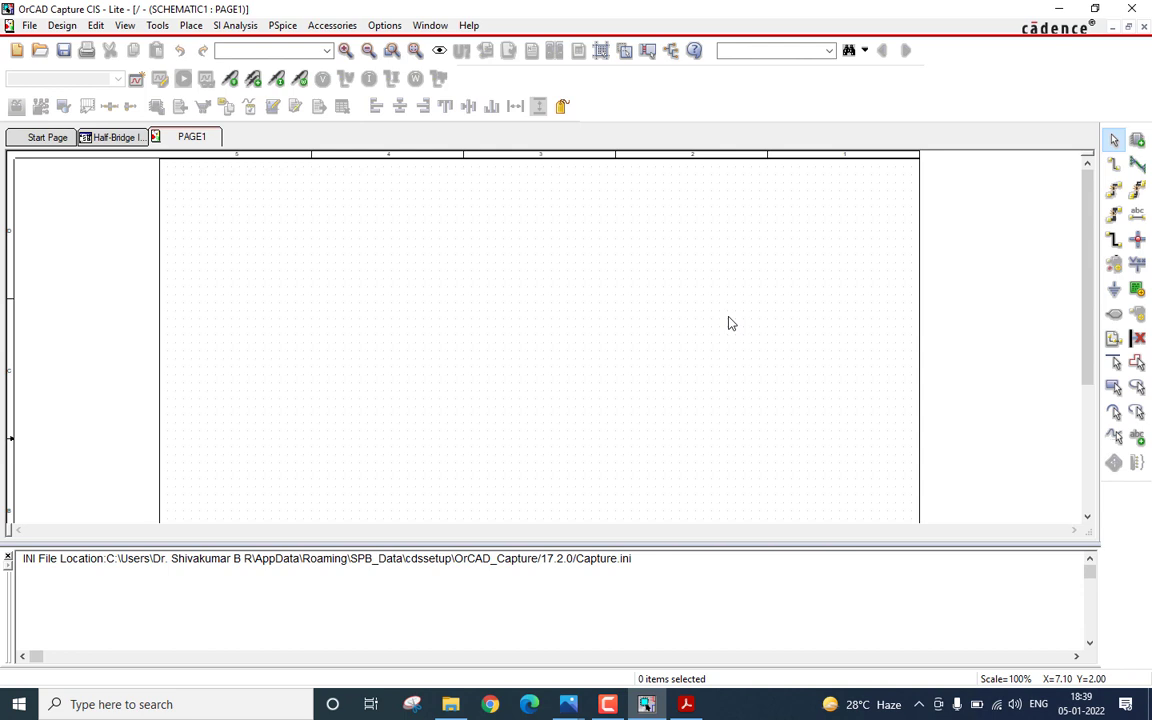
Step: Place two VDC sources from the SOURCE library, V1 above V2, on the left of the page
click(1137, 140)
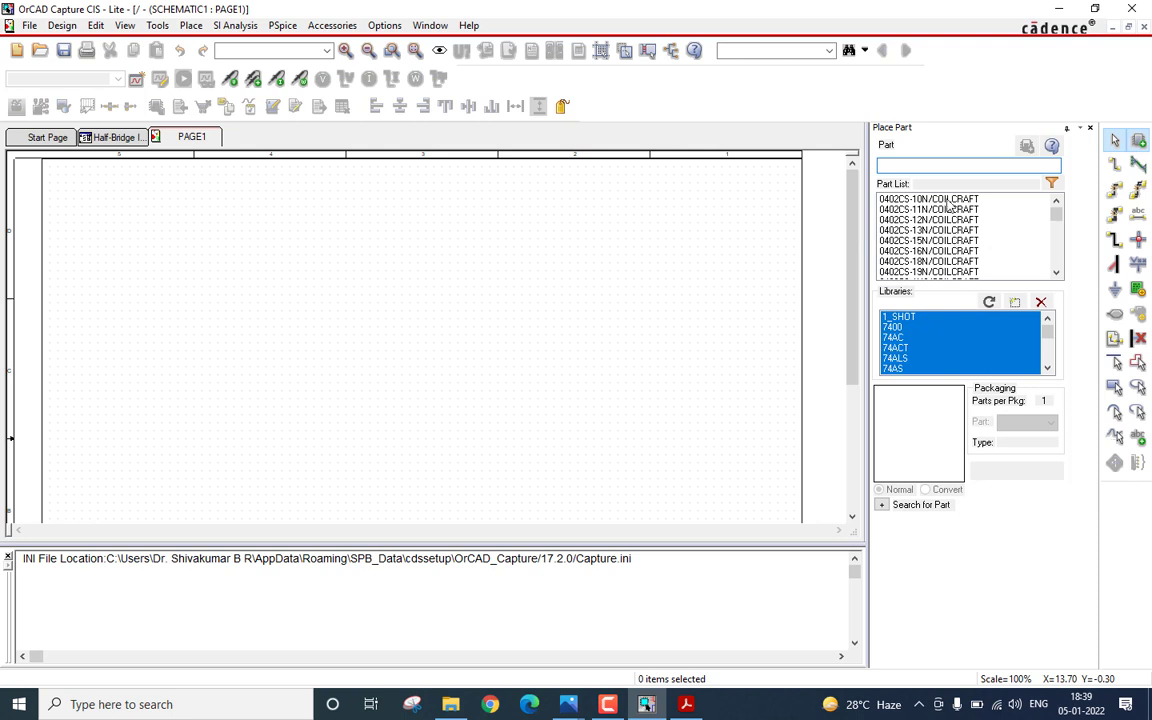
click(947, 165)
text(vdc)
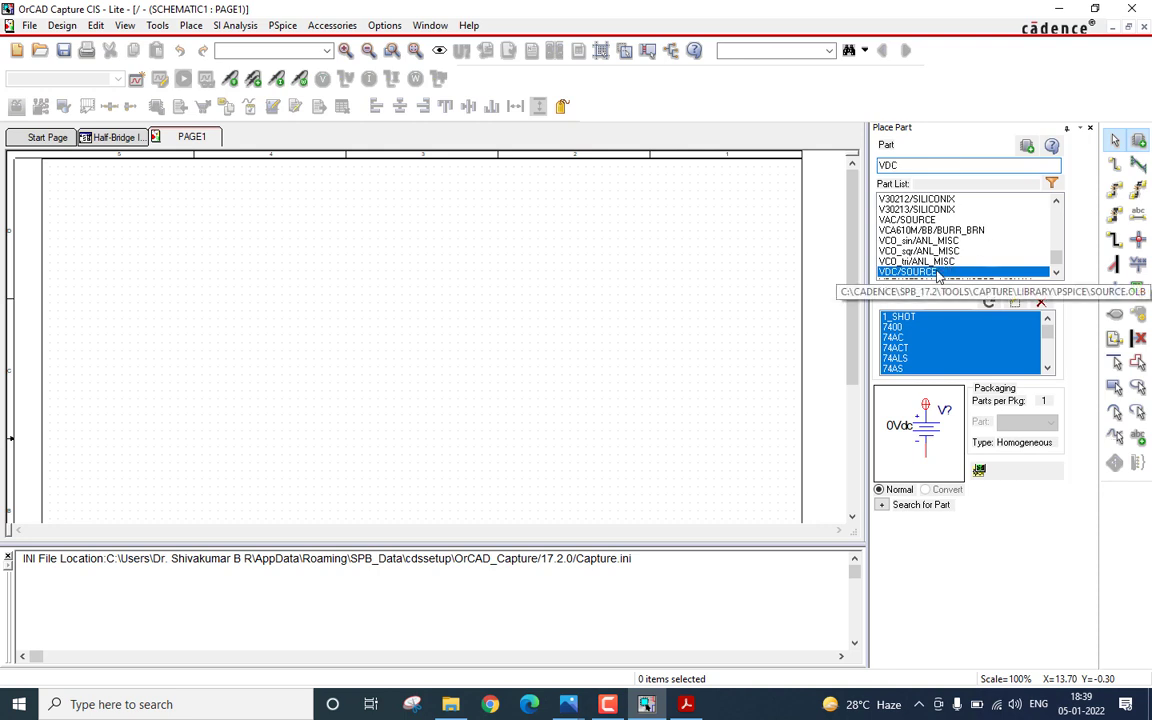
double_click(938, 274)
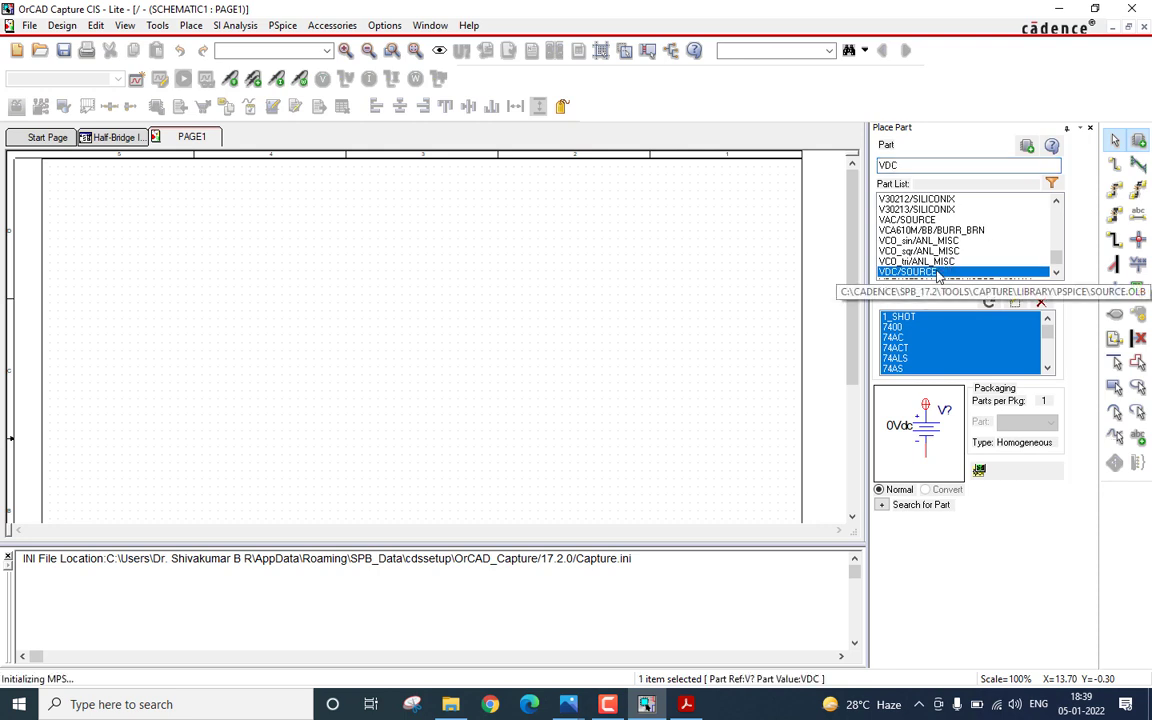
click(207, 276)
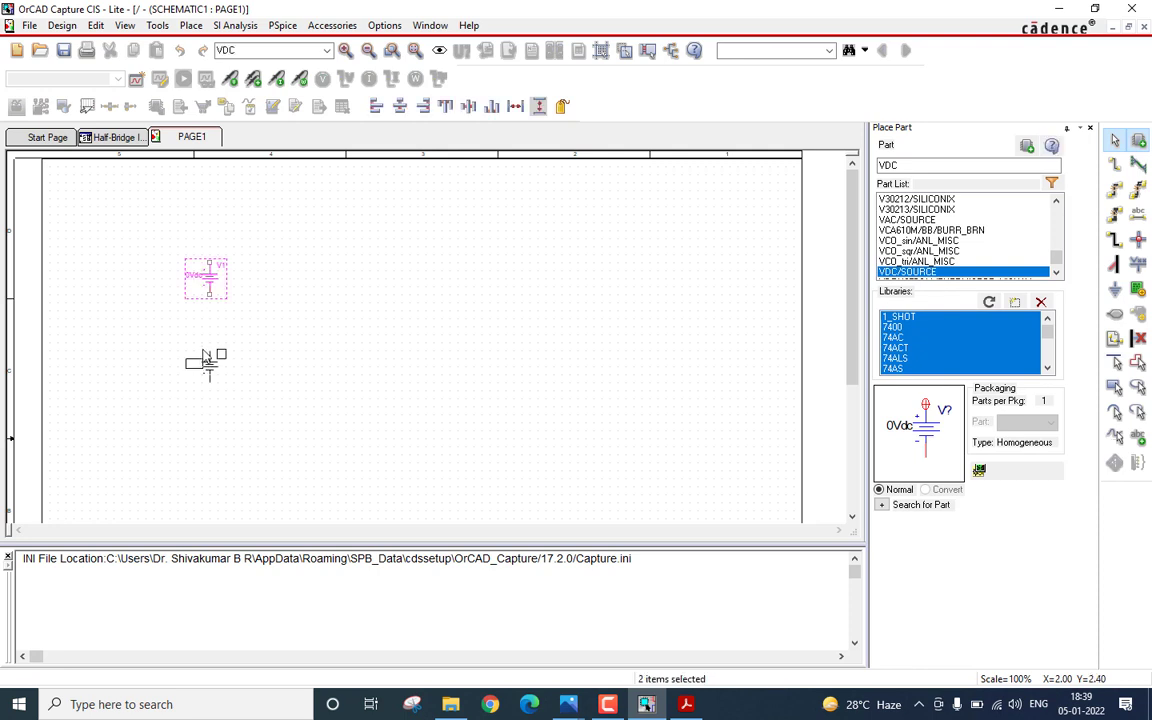
click(207, 352)
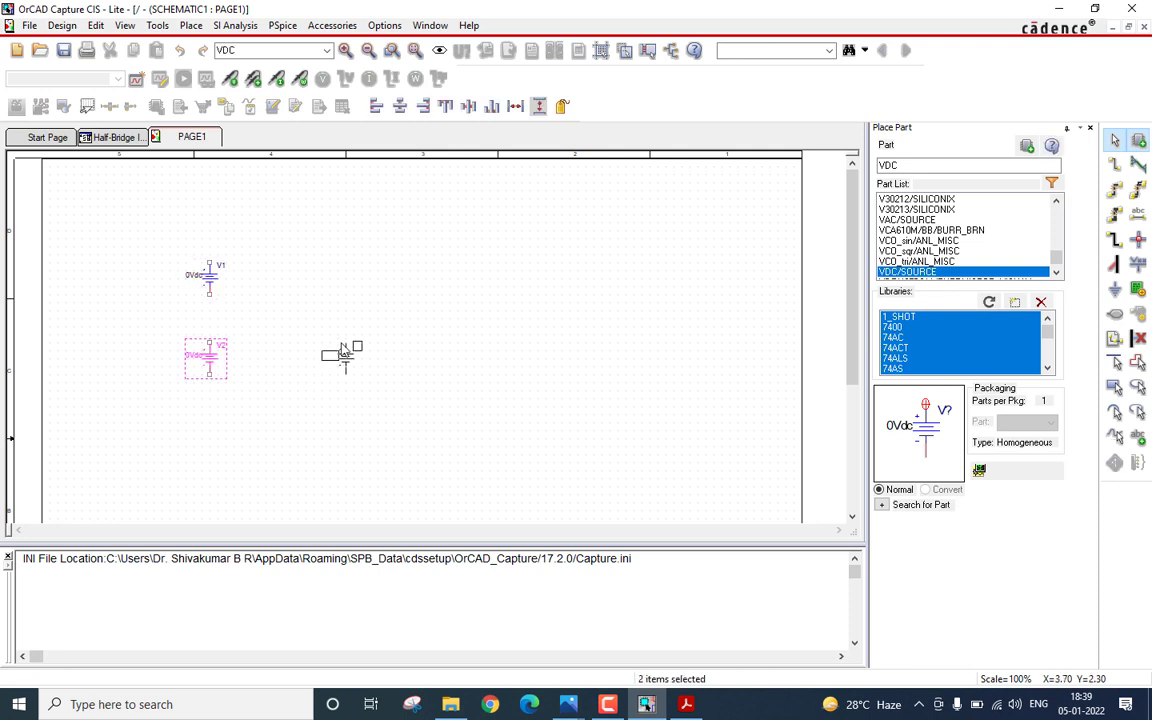
right_click(322, 342)
click(360, 352)
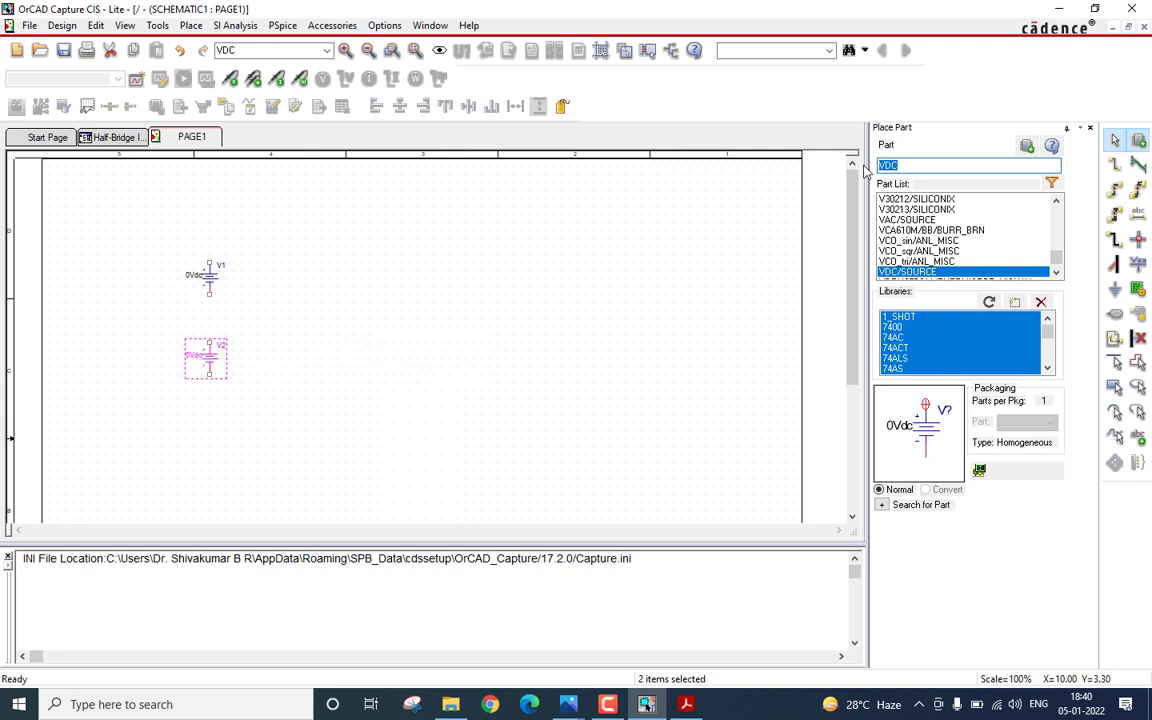
Step: Place two Q2N2222 transistors, Q1 above Q2, on the right of the schematic
text(q)
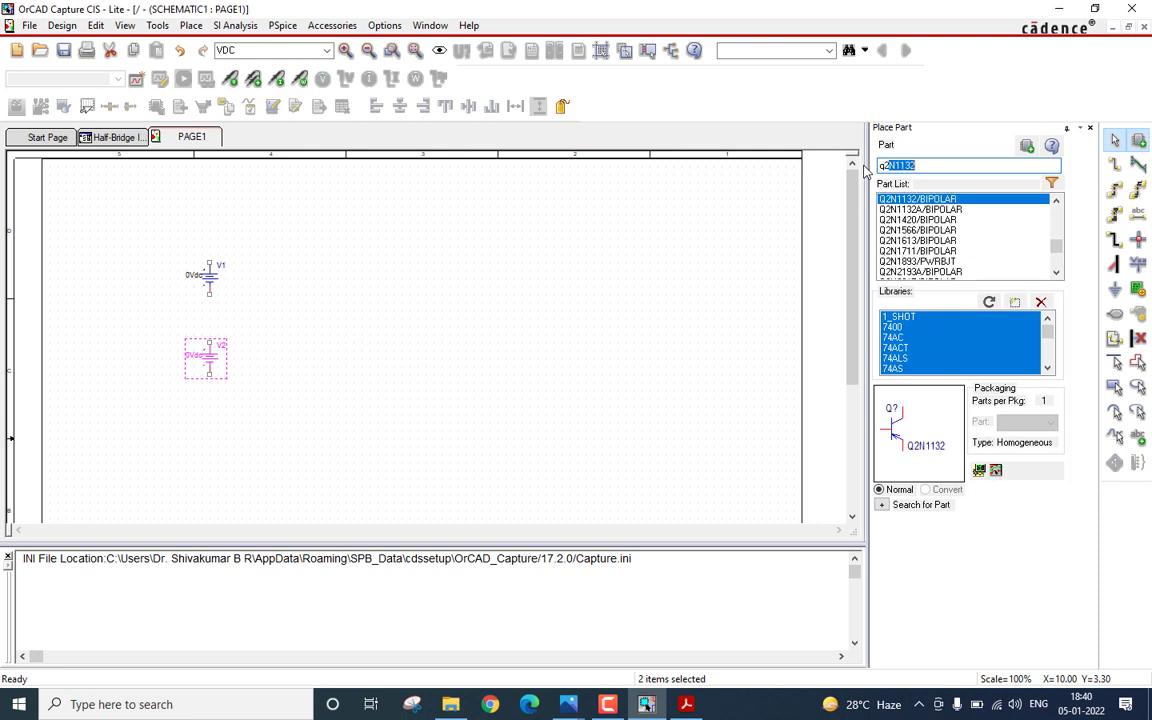
text(2n2222)
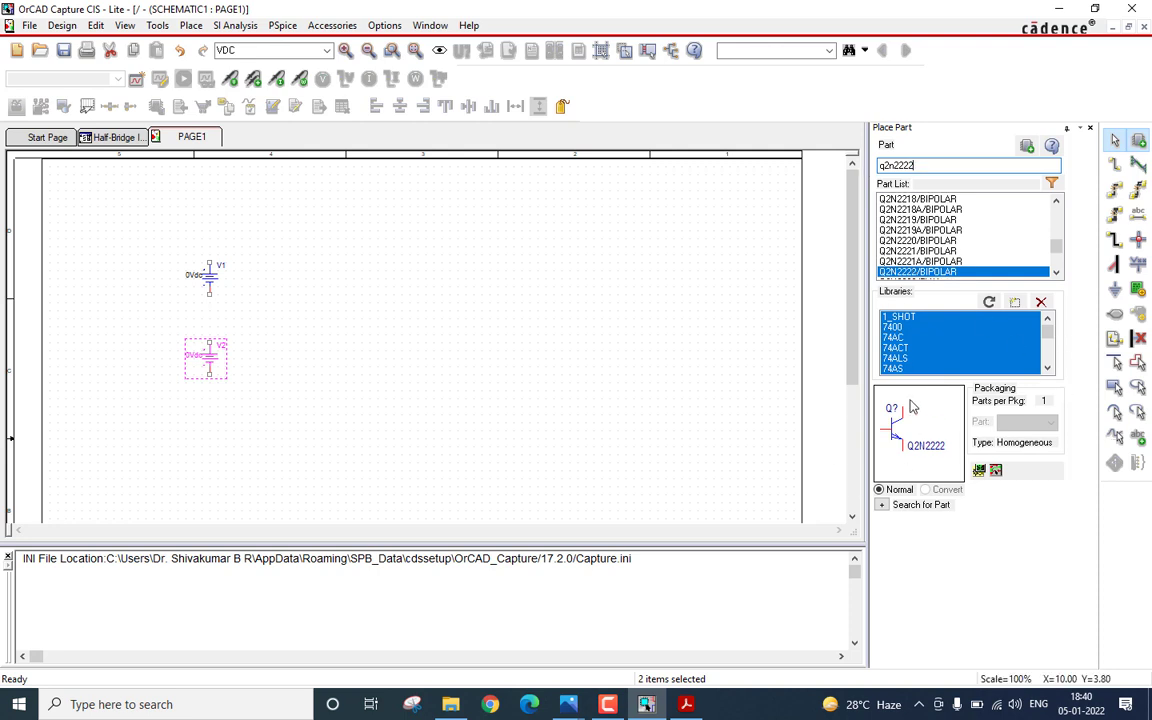
double_click(911, 272)
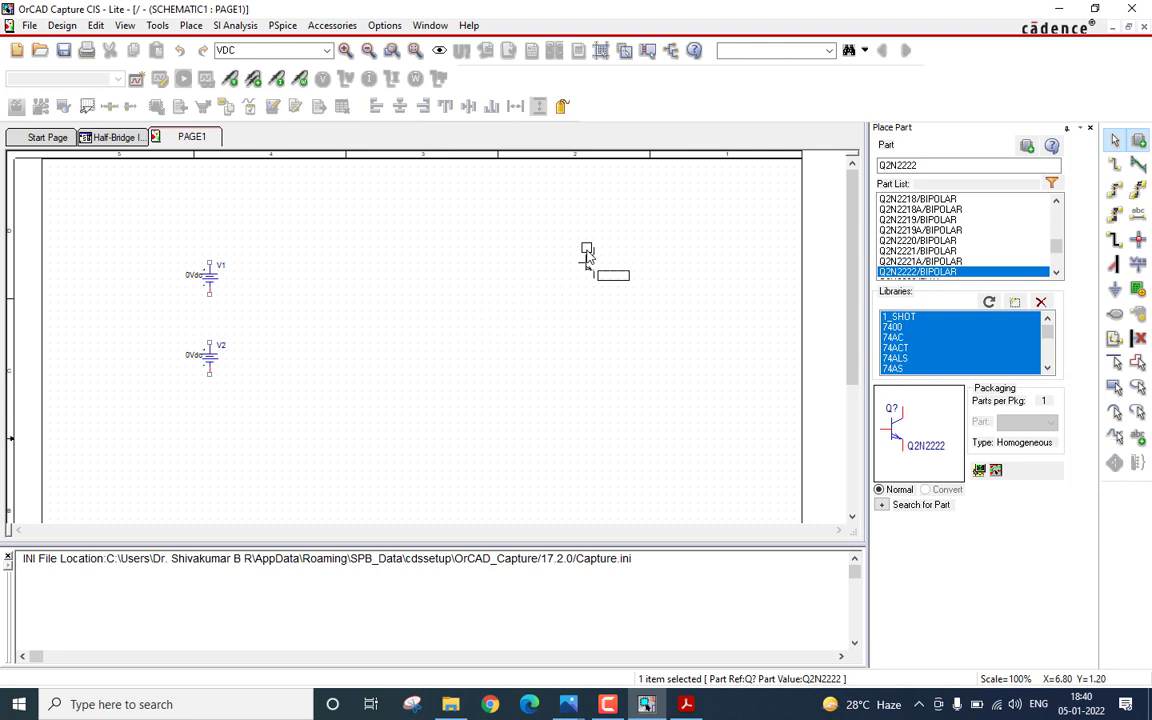
key(Escape)
click(598, 340)
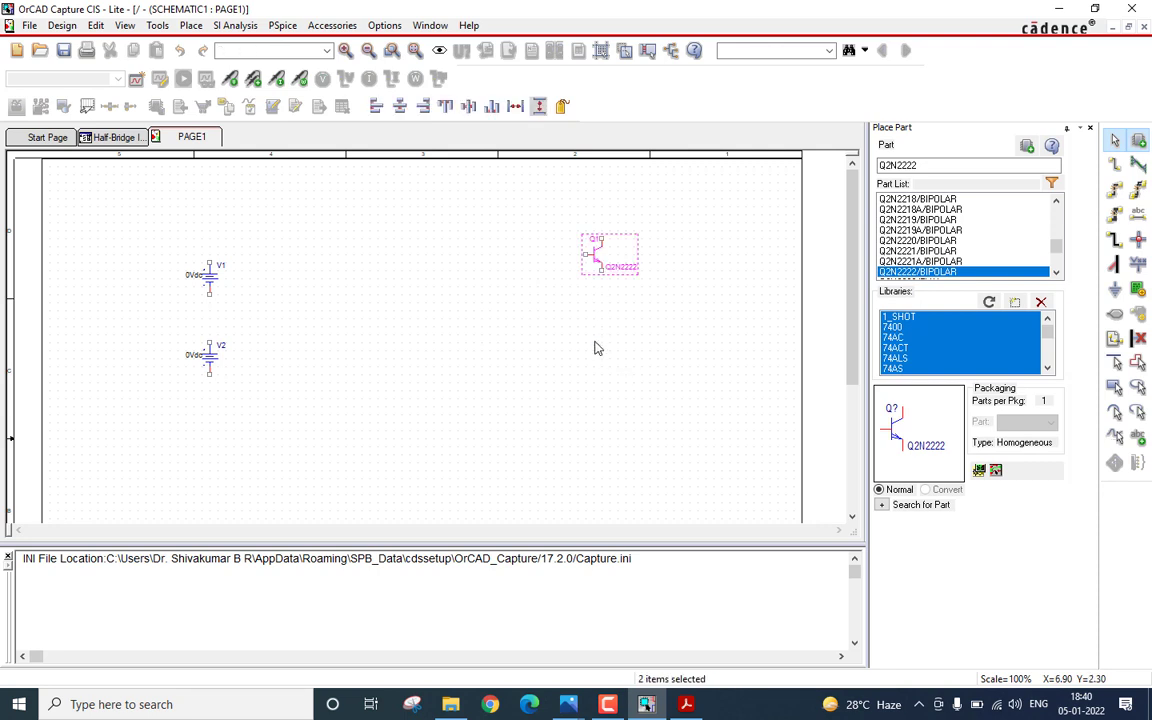
right_click(596, 344)
click(630, 352)
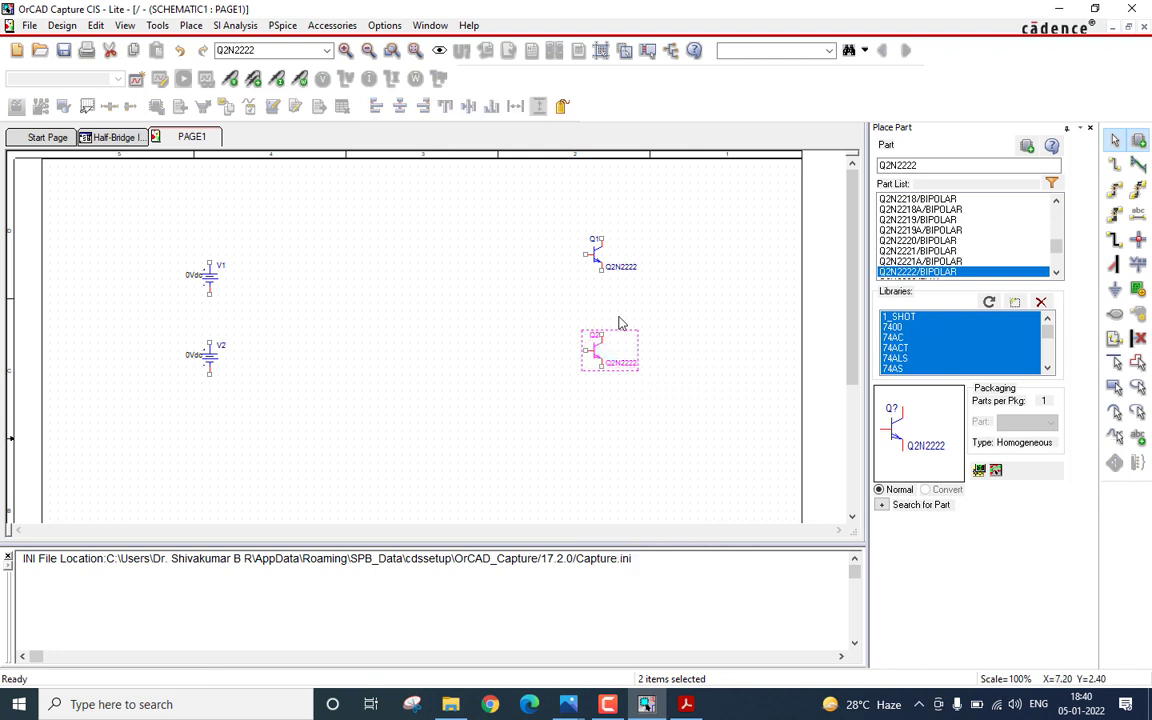
Step: Mirror transistors Q1 and Q2 horizontally
click(598, 259)
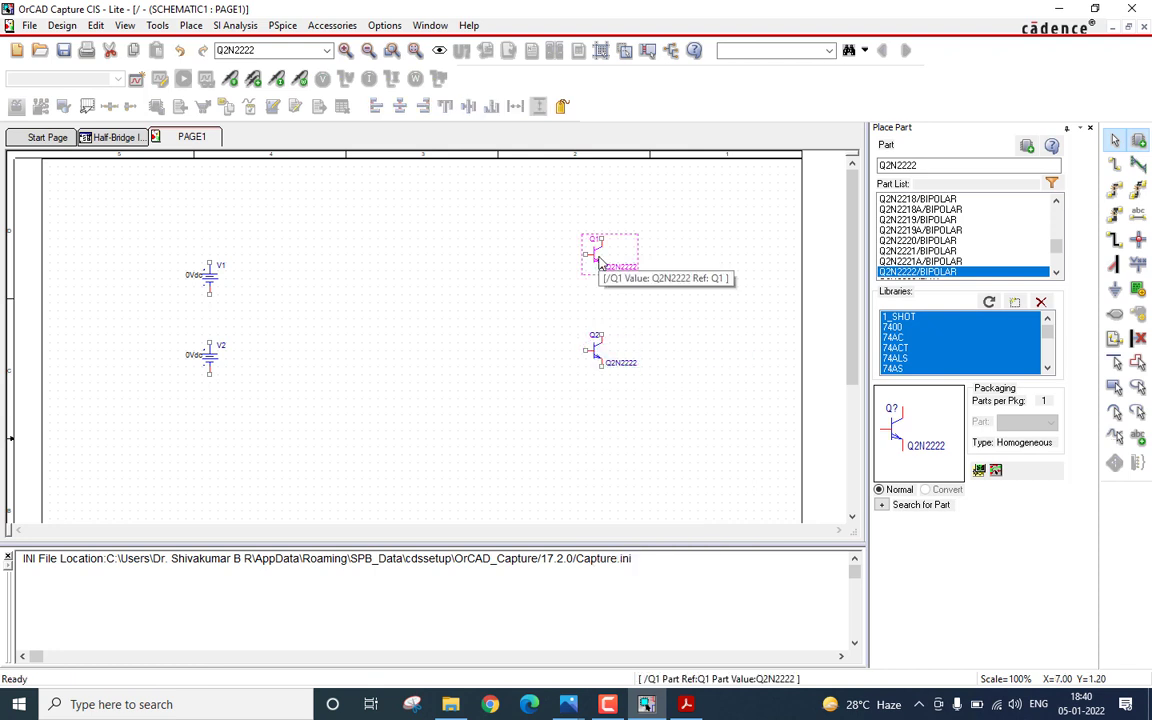
right_click(598, 259)
click(660, 16)
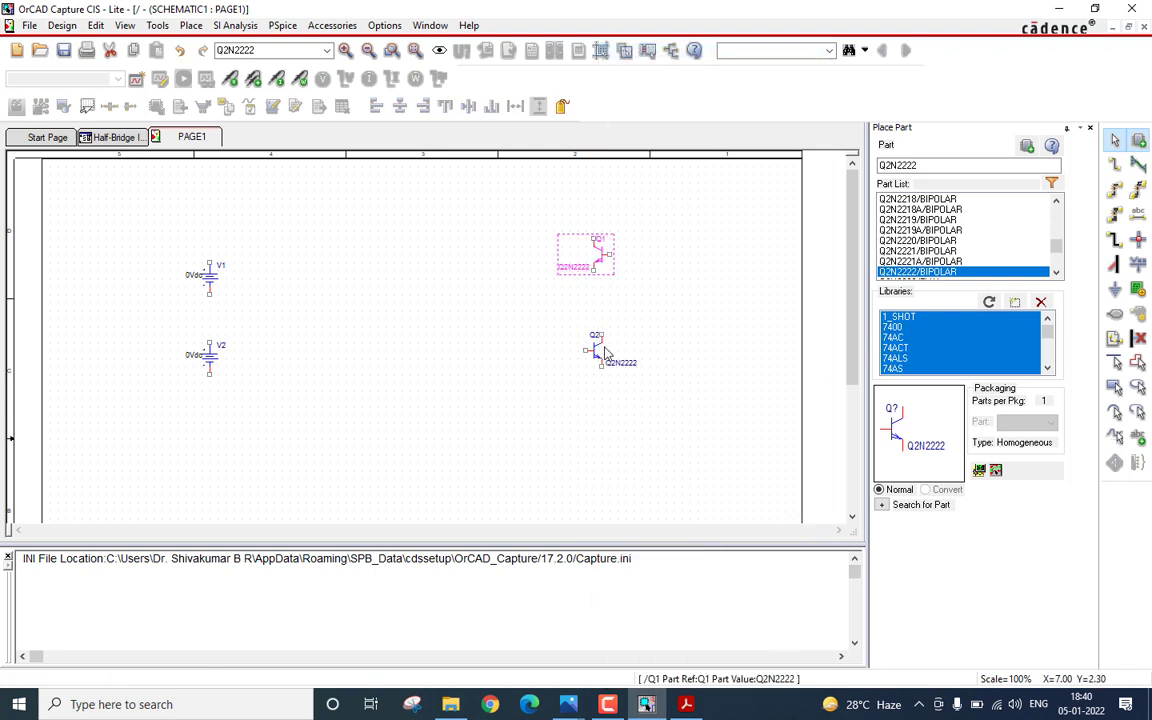
click(606, 358)
click(598, 349)
right_click(600, 348)
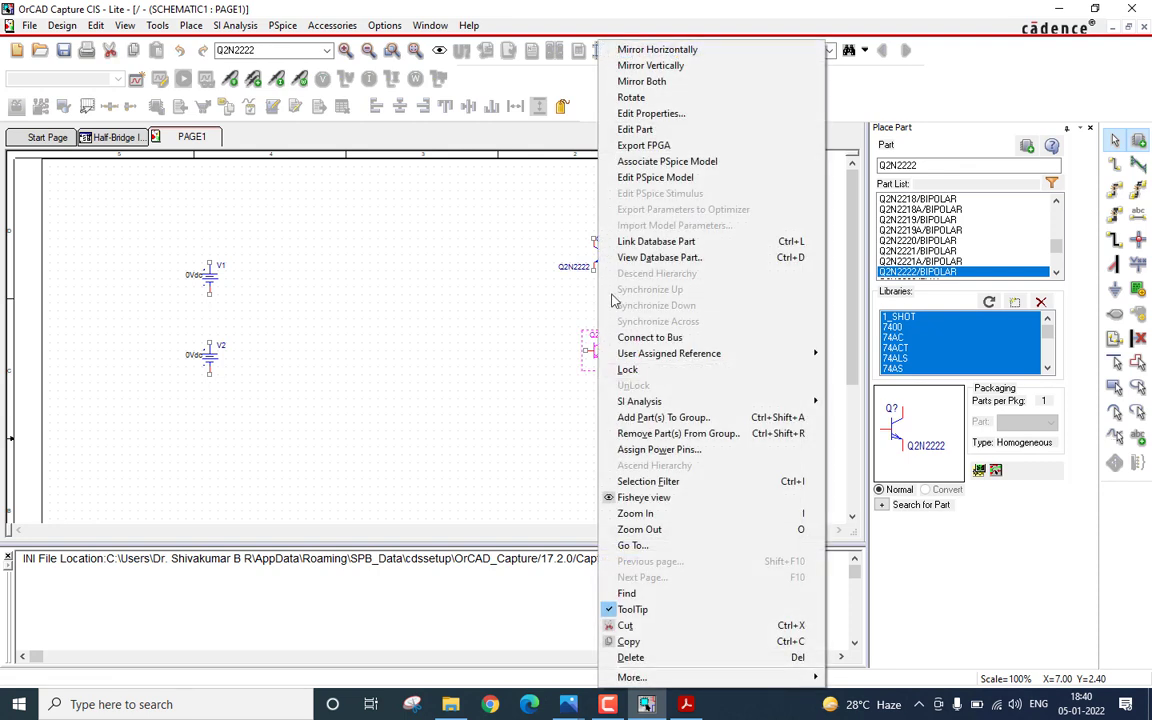
click(648, 50)
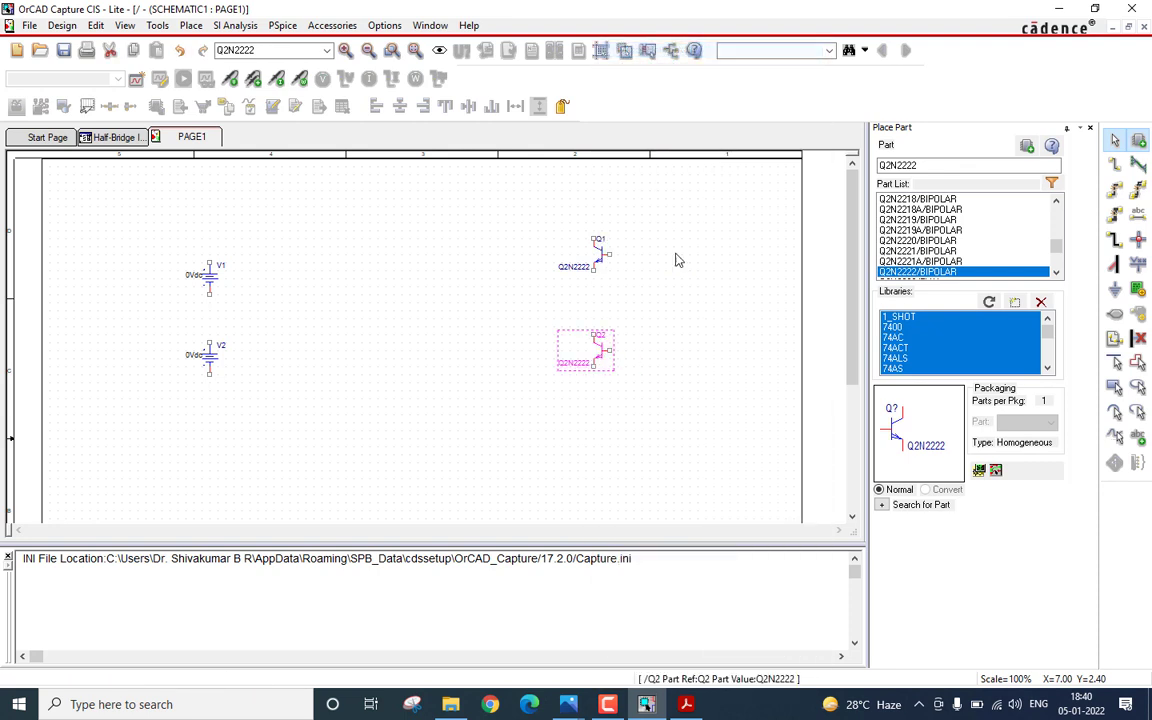
click(684, 319)
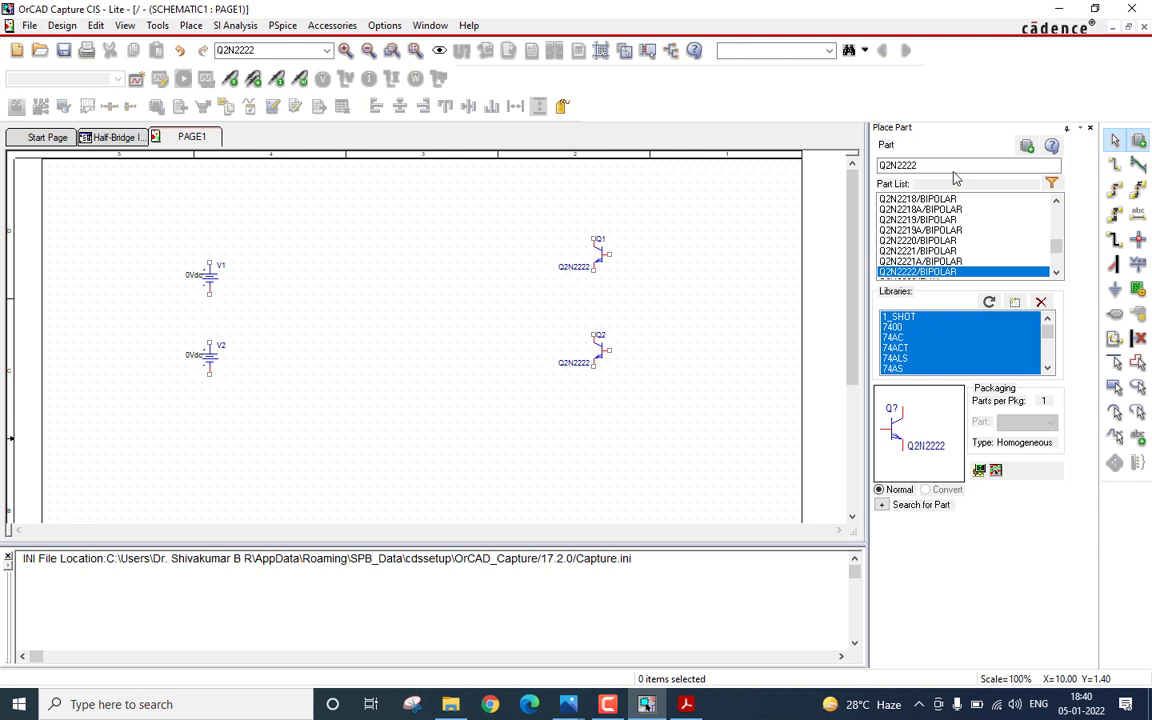
Step: Place two rotated D1N1190 diodes, D1 next to Q1 and D2 next to Q2
drag(955, 166, 860, 167)
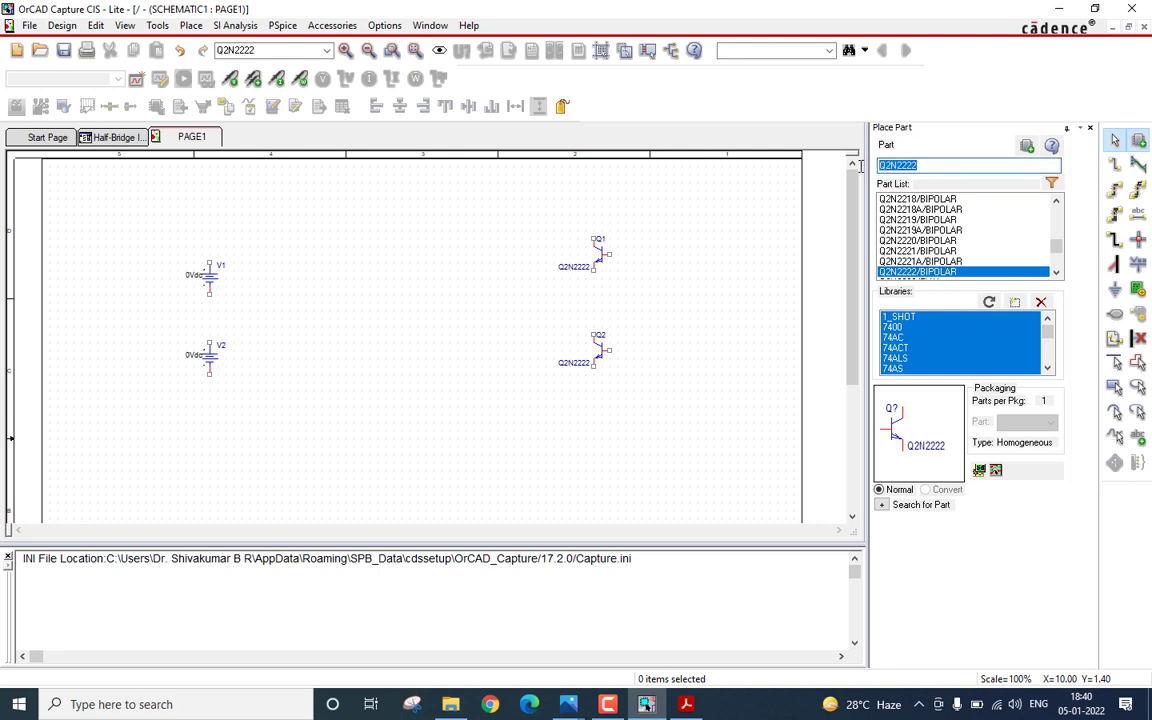
text(d1n1190)
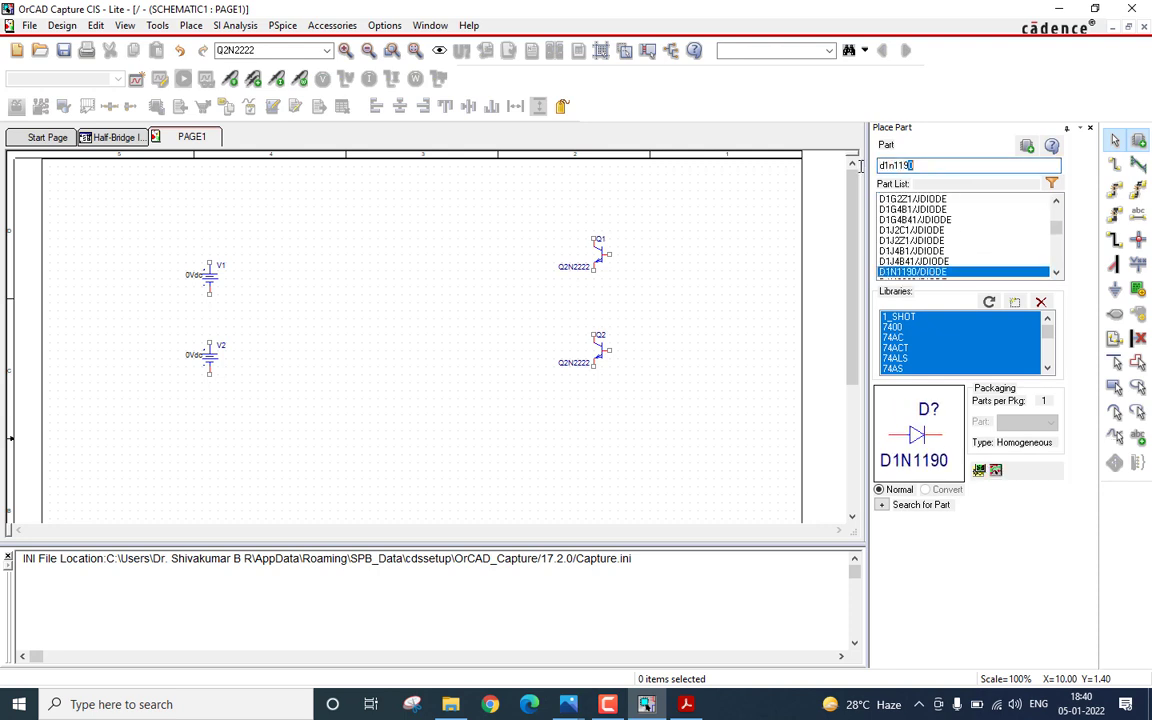
double_click(938, 272)
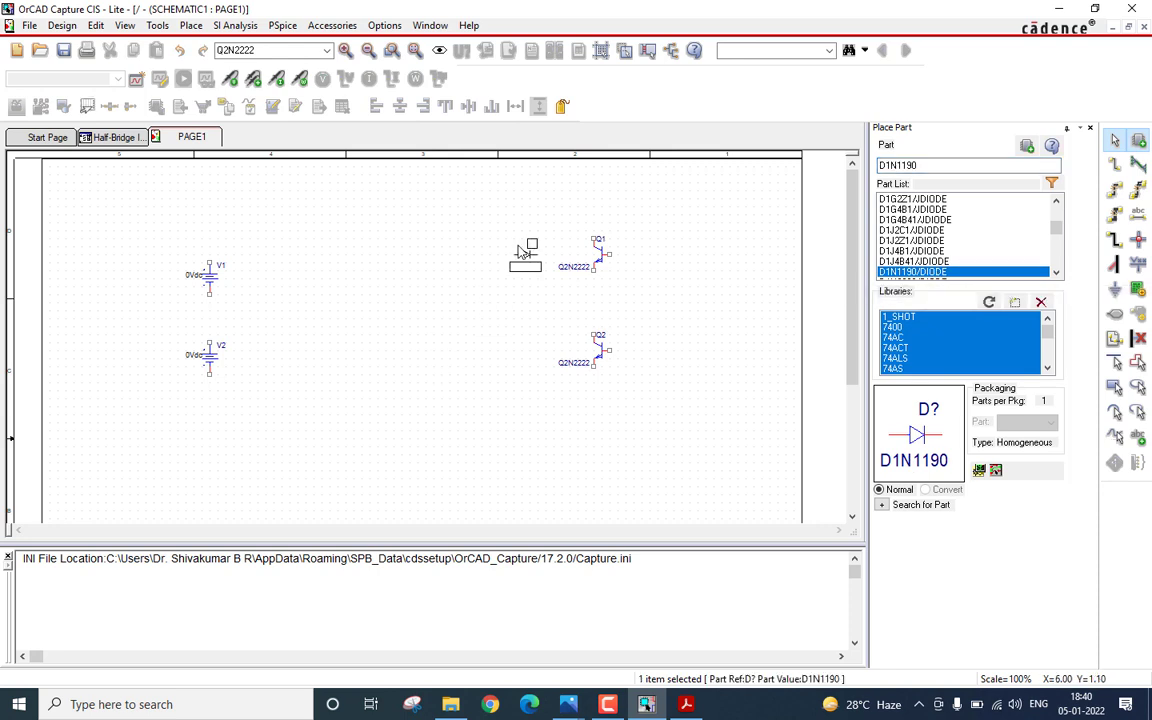
key(r)
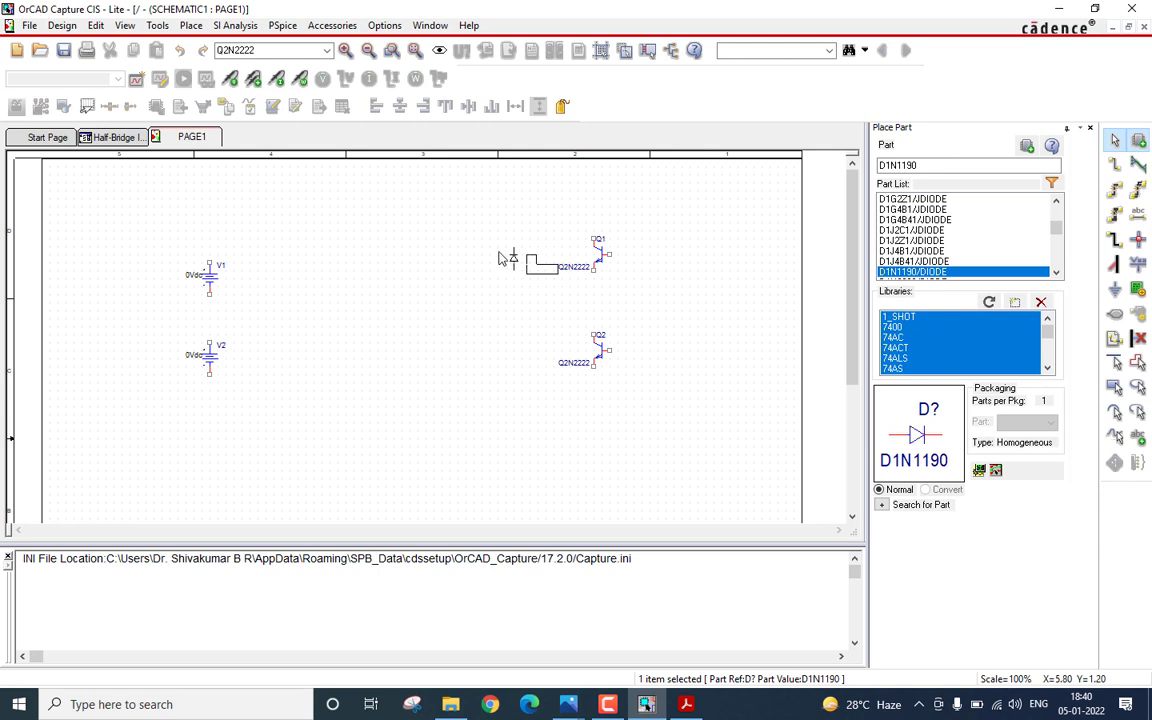
click(503, 258)
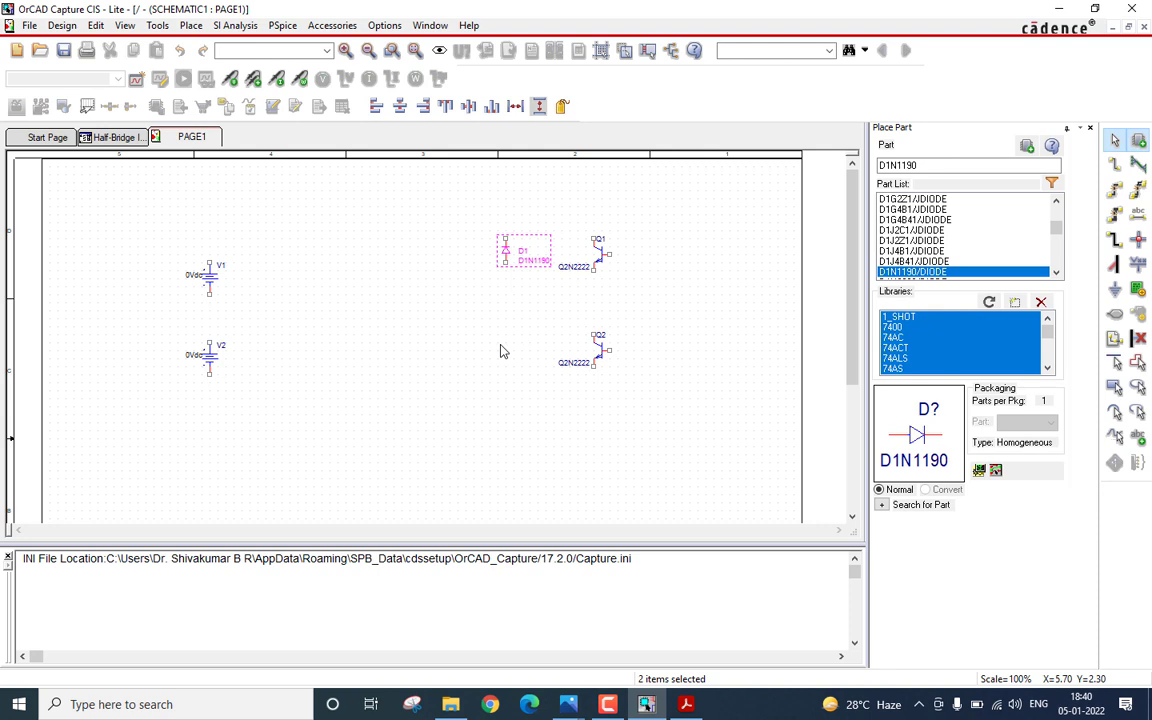
click(503, 350)
right_click(580, 302)
click(605, 311)
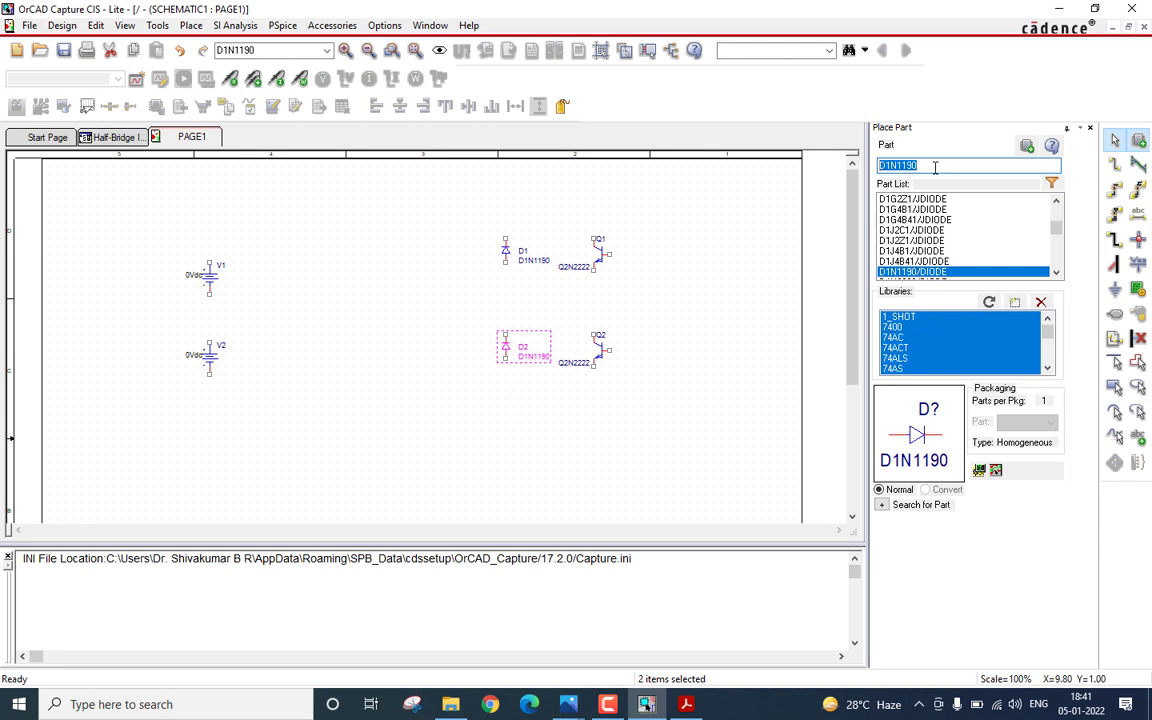
Step: Place 1k resistor R1 and 10uH inductor L1 between sources and diodes, then shift D1/Q1 down
text(R)
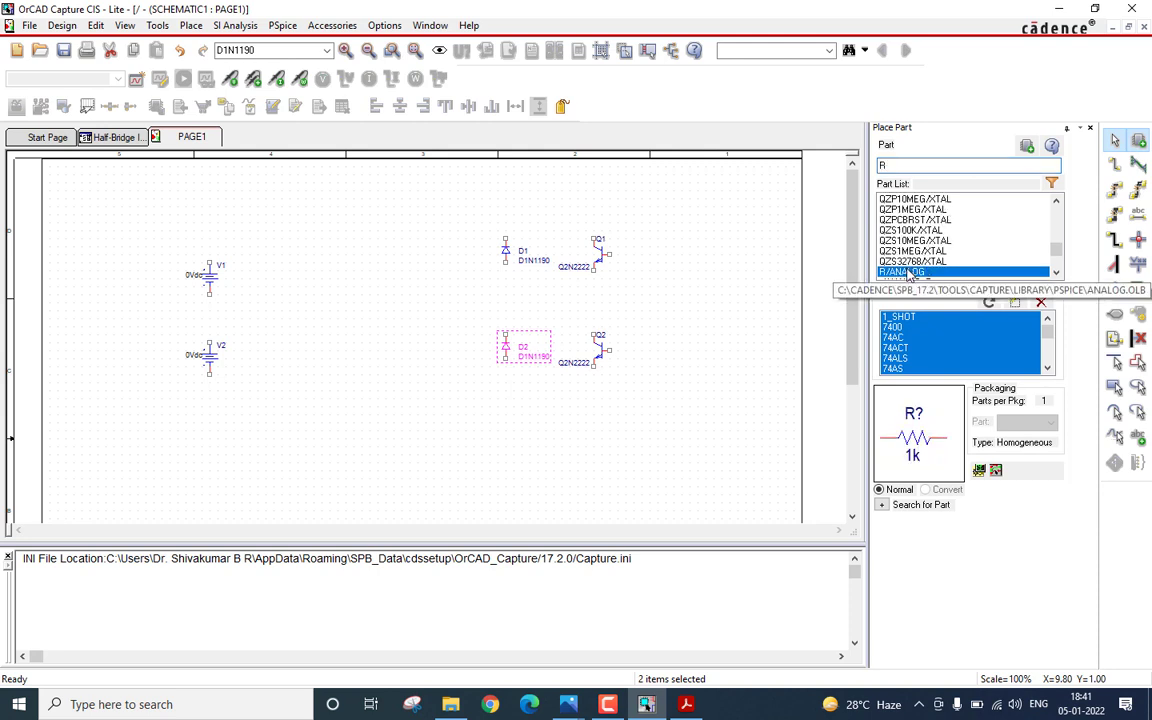
double_click(908, 272)
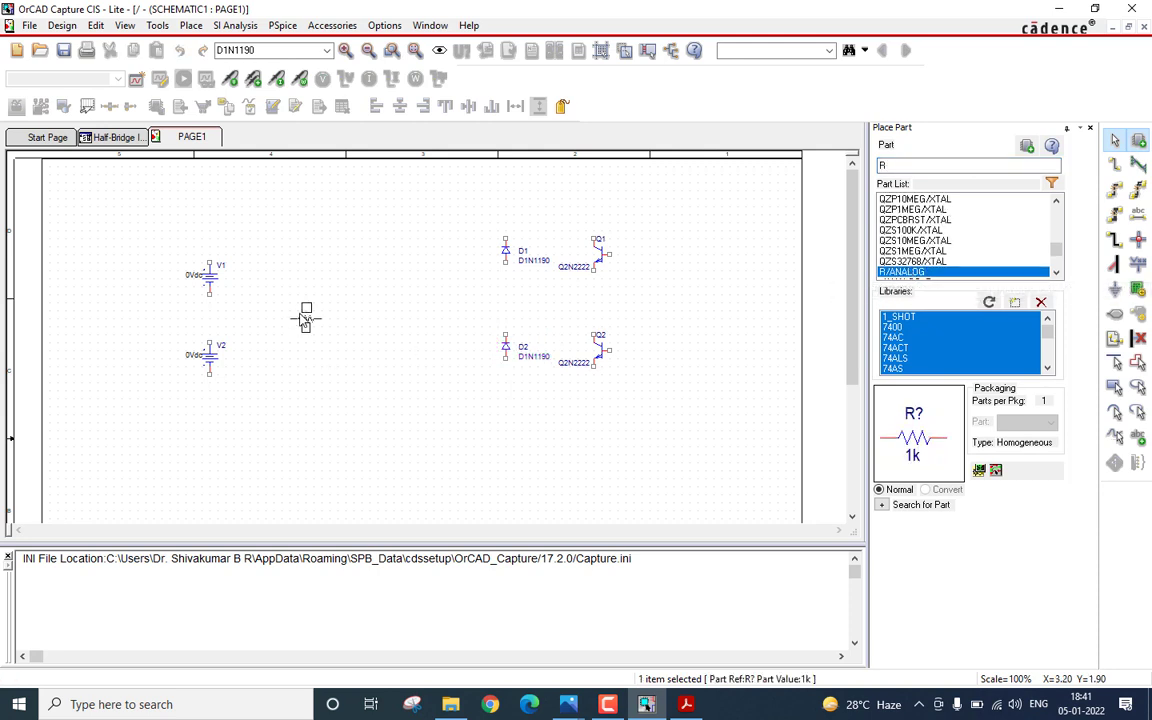
click(306, 318)
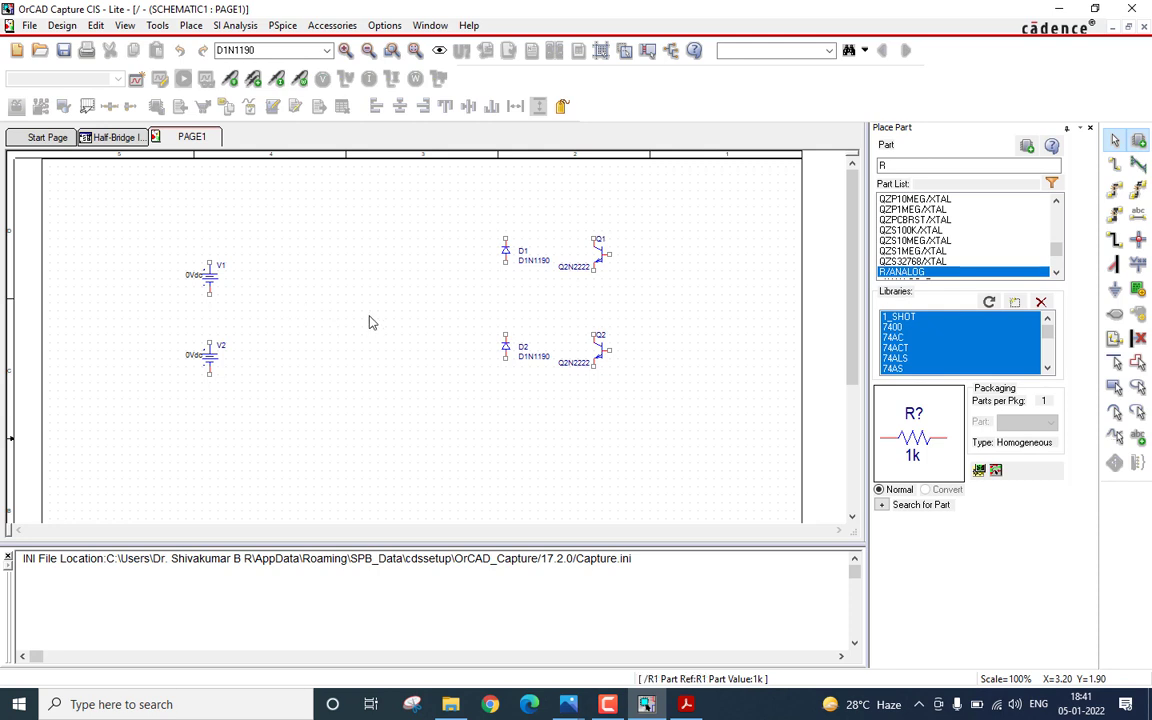
double_click(882, 165)
text(l)
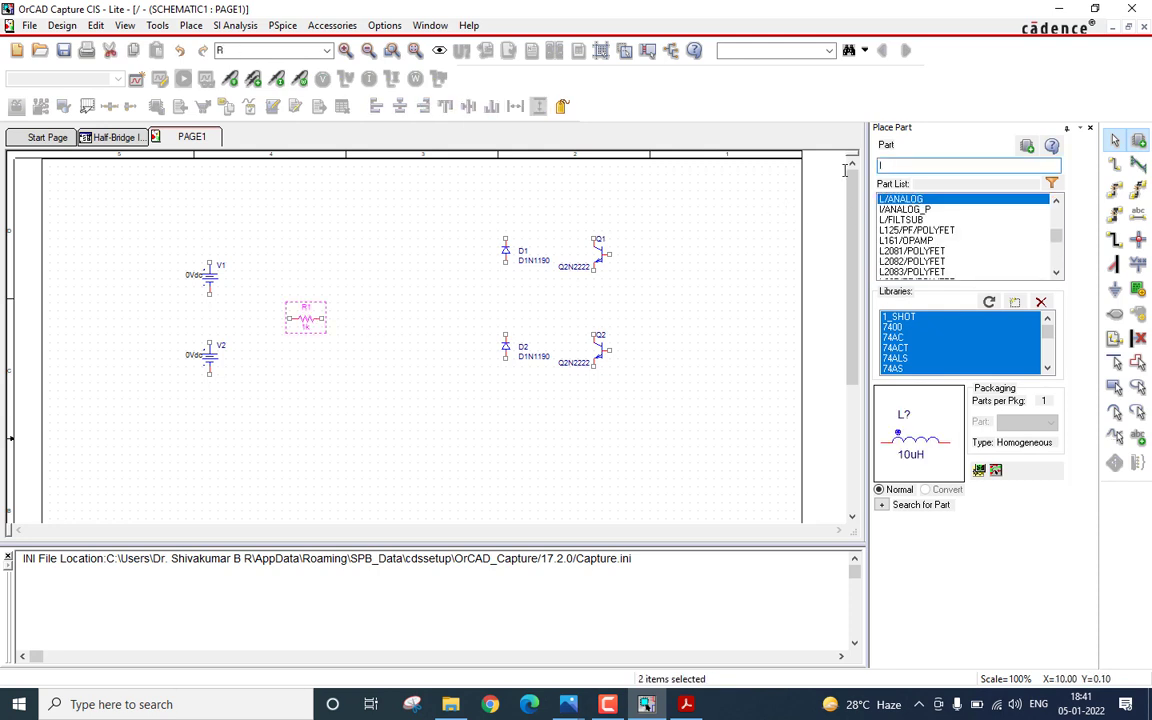
double_click(900, 199)
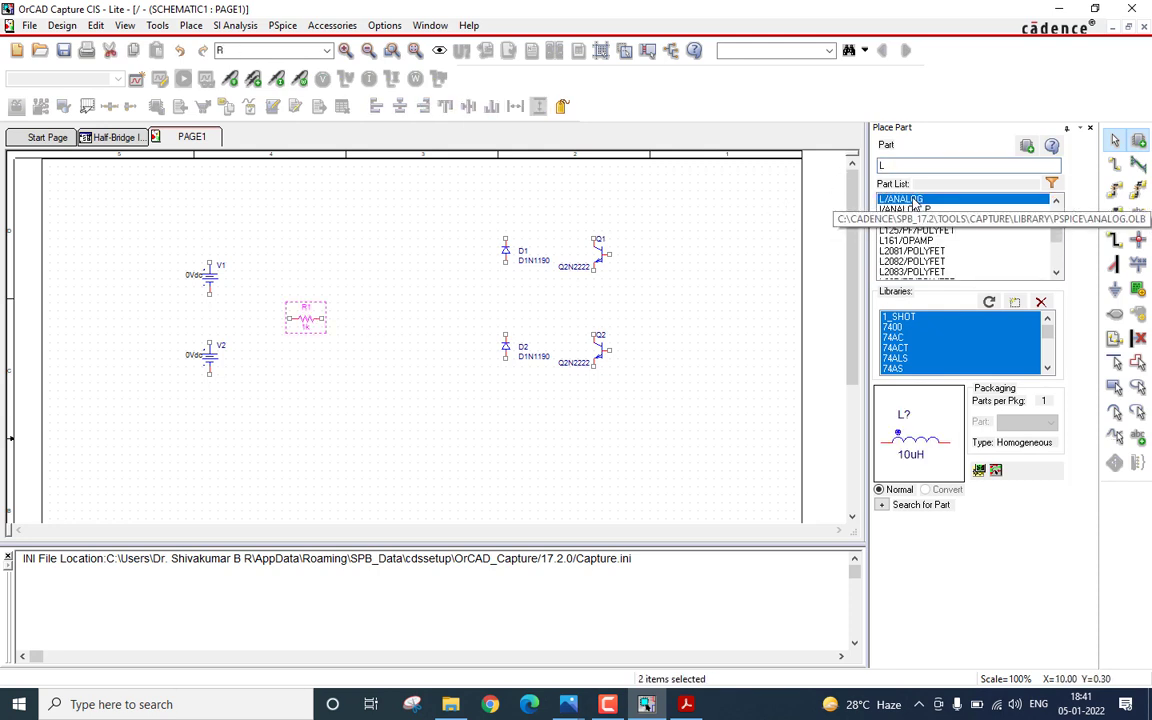
click(388, 312)
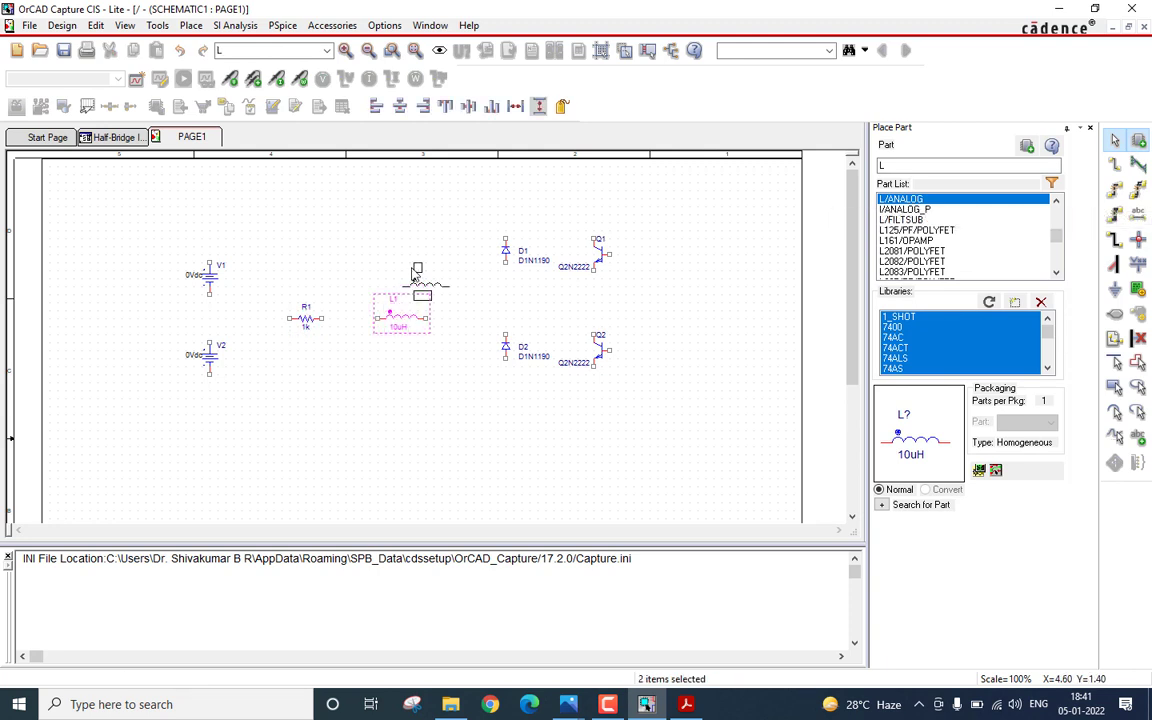
right_click(415, 268)
click(442, 283)
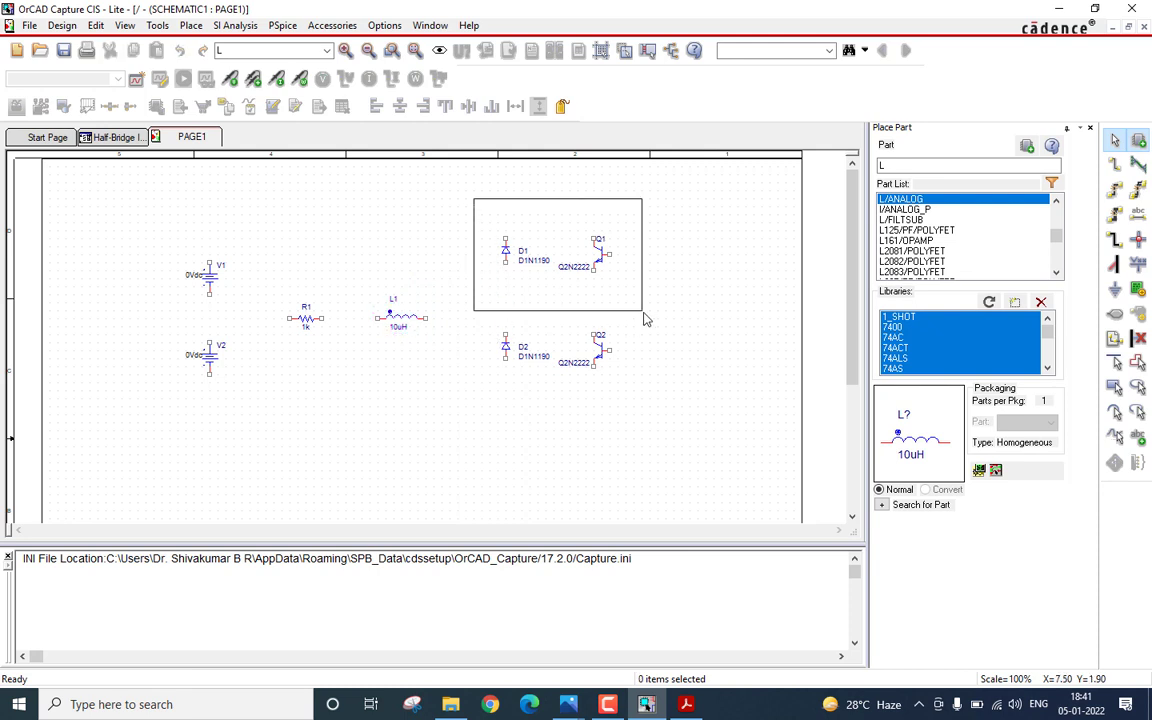
drag(644, 318, 644, 319)
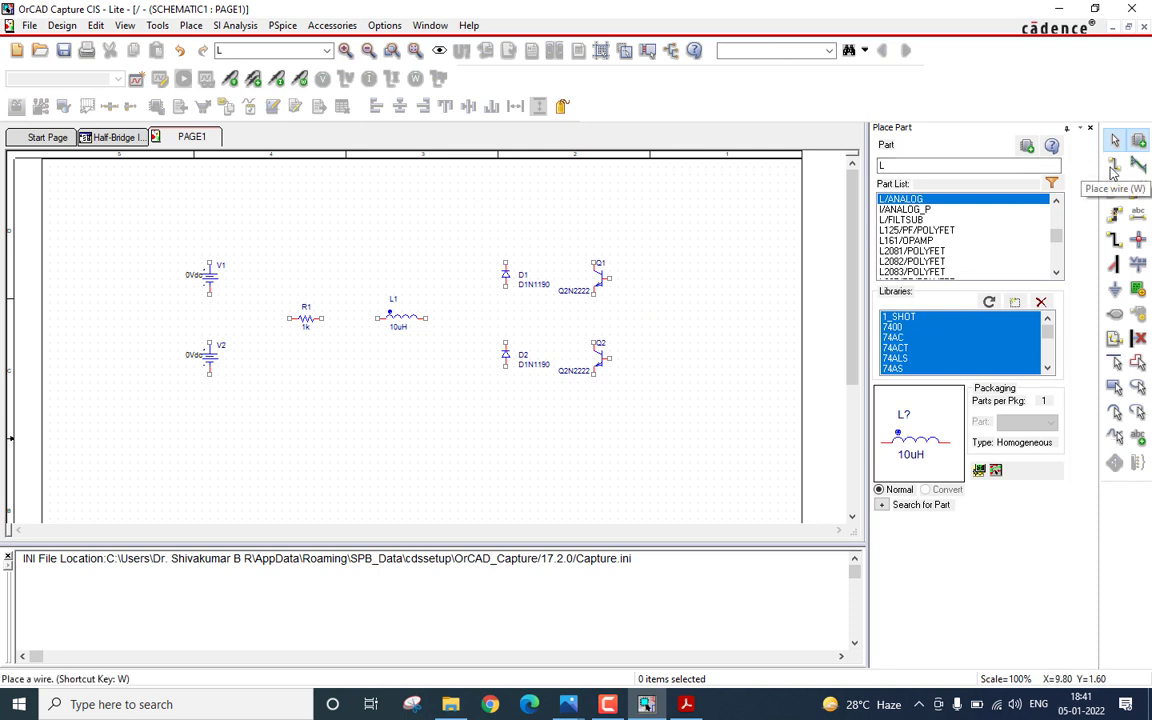
Step: Wire V1, V2, Q1 and Q2 into a closed loop with top and bottom rails
click(1115, 168)
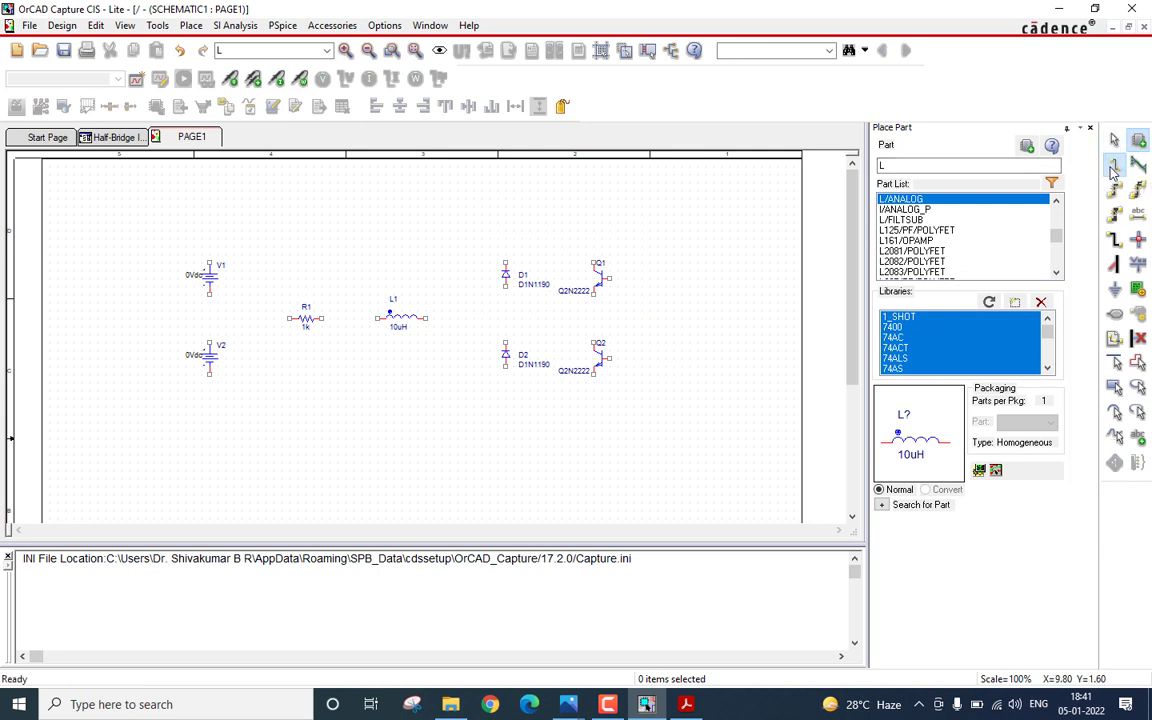
click(209, 263)
click(209, 207)
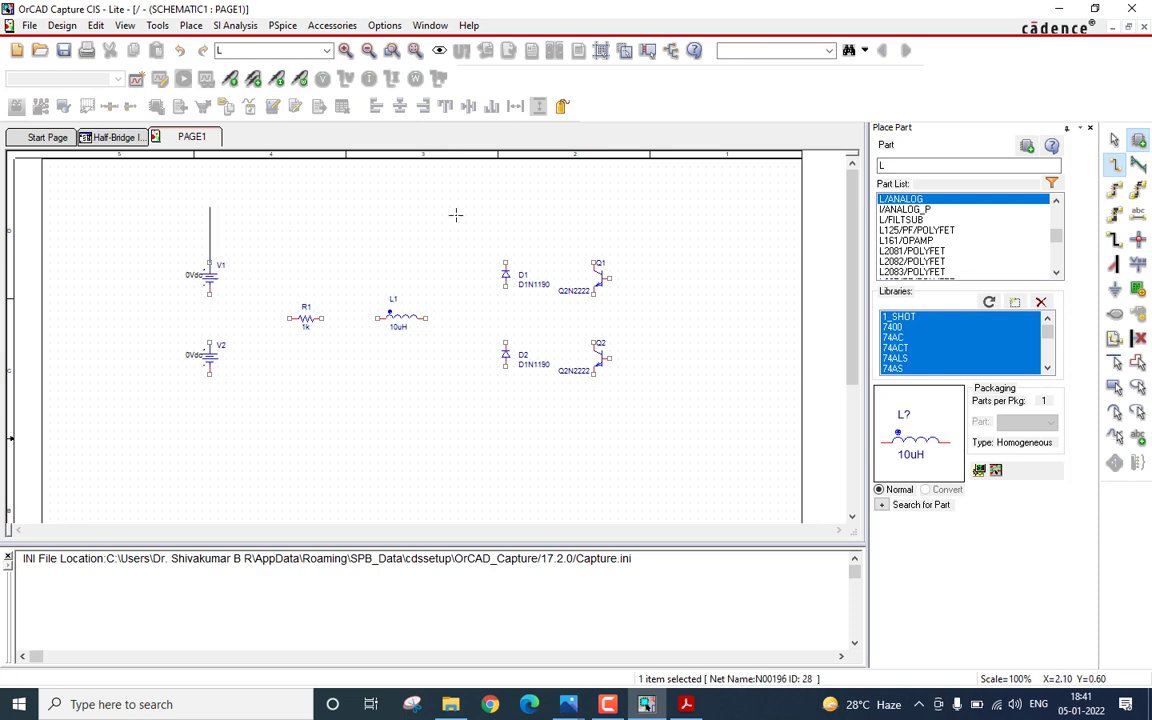
click(594, 263)
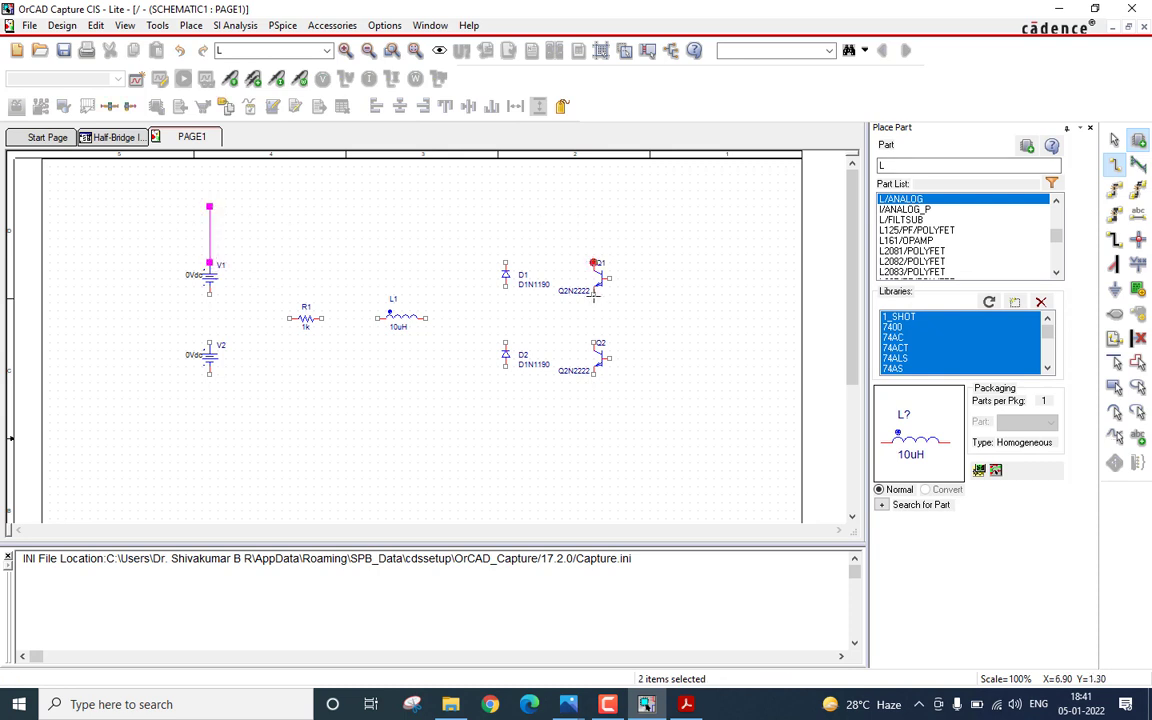
click(594, 292)
click(594, 343)
click(594, 372)
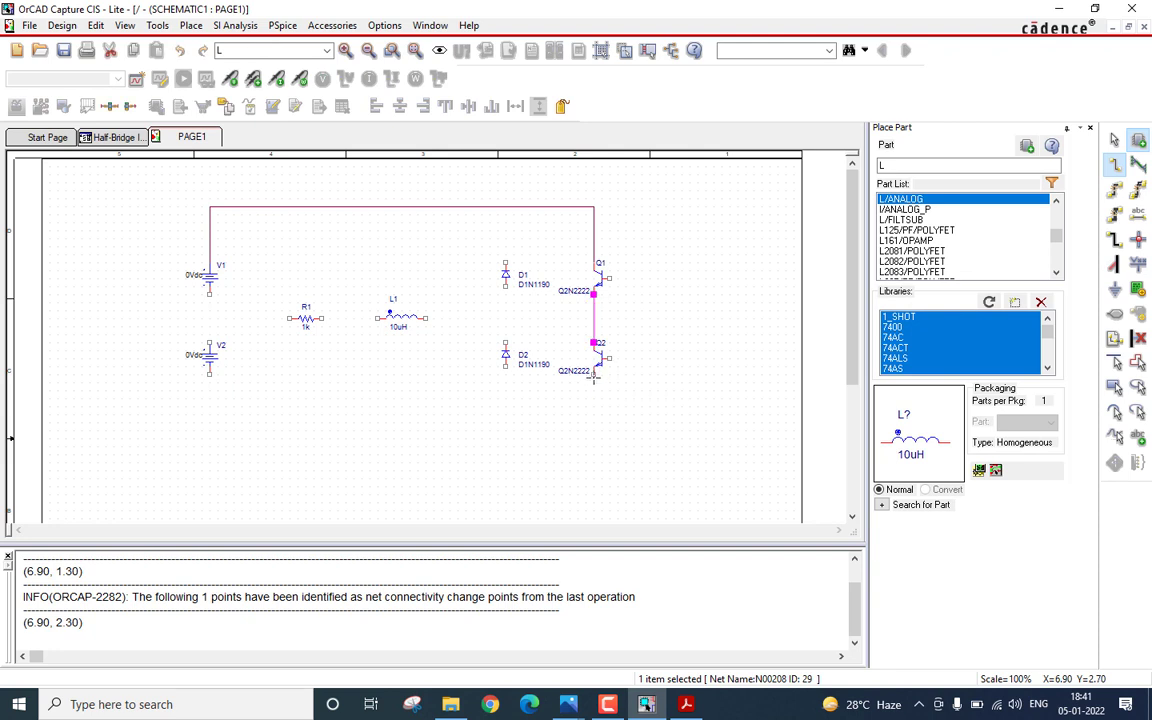
click(594, 405)
click(209, 373)
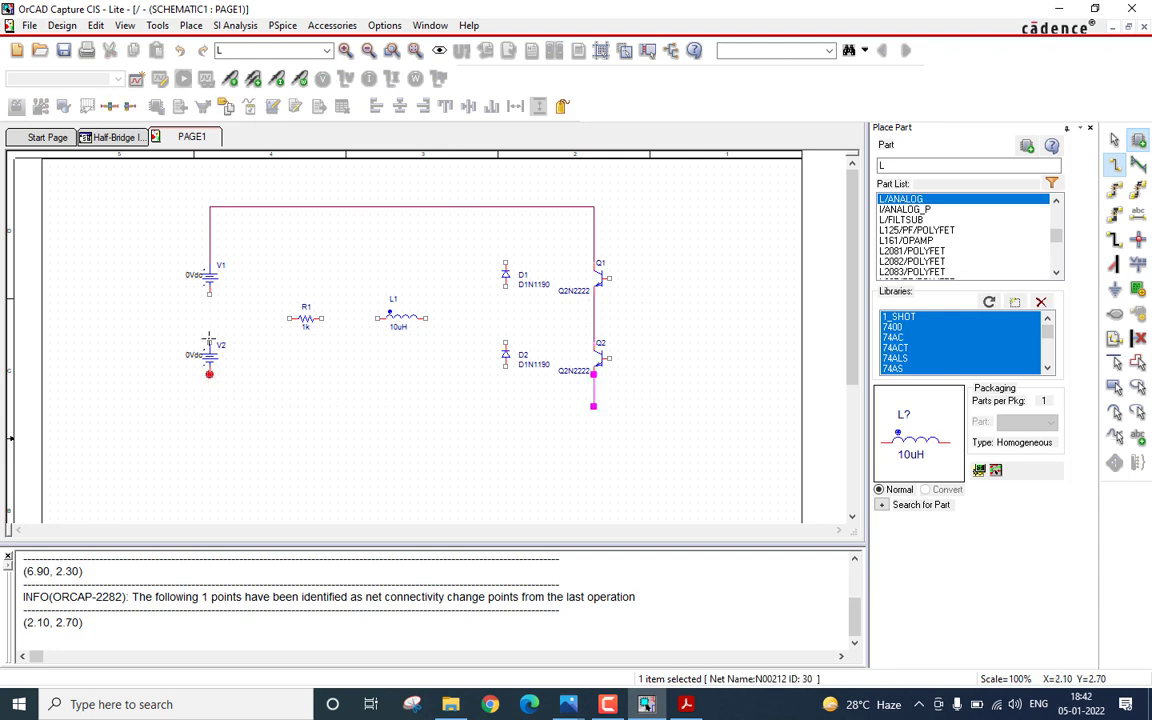
click(209, 343)
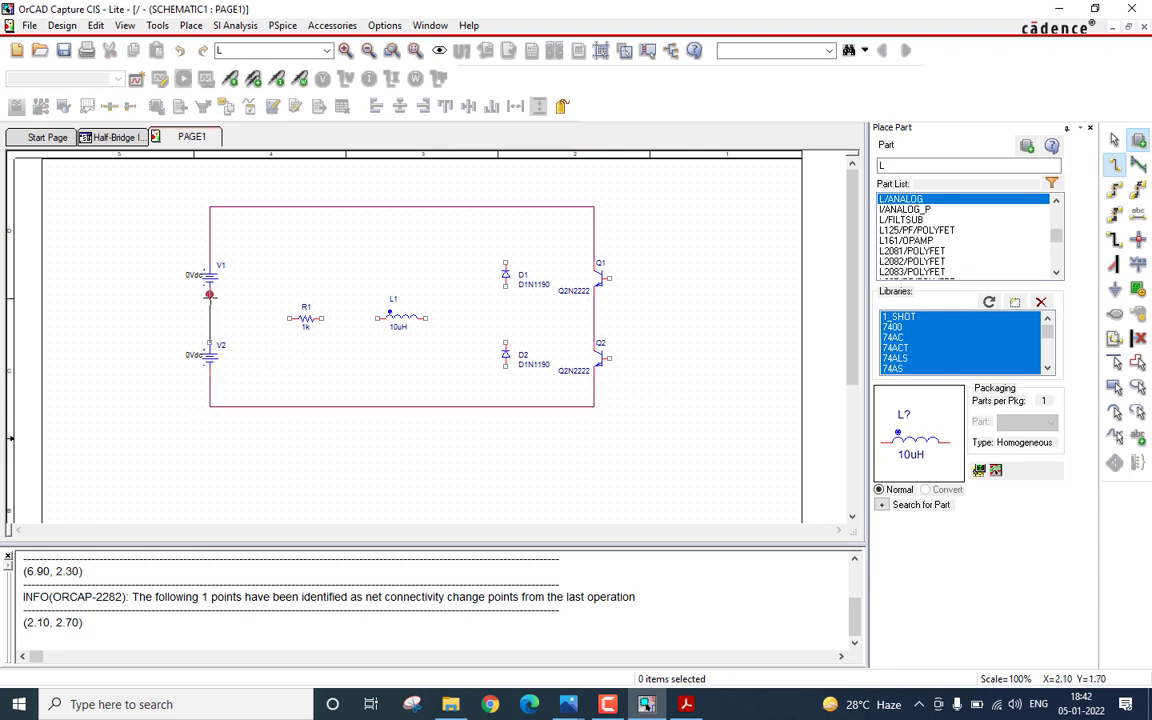
click(209, 293)
Step: Connect diodes D1 and D2 in series between the top and bottom rails
click(505, 288)
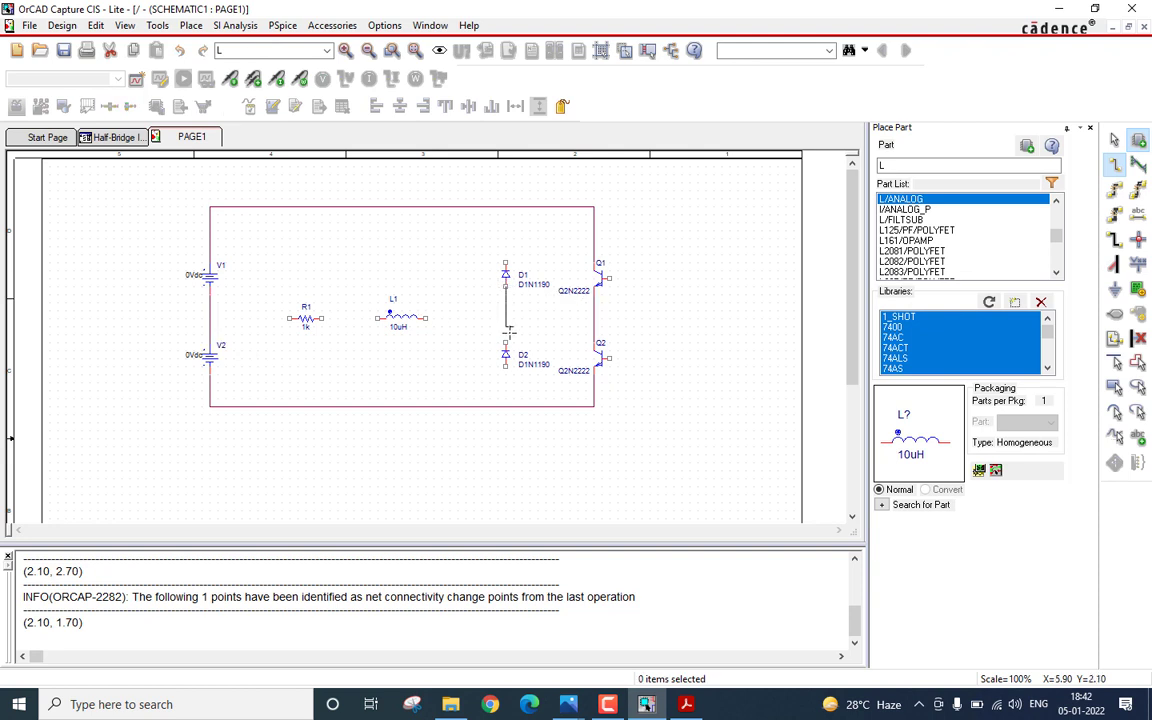
click(505, 342)
click(505, 366)
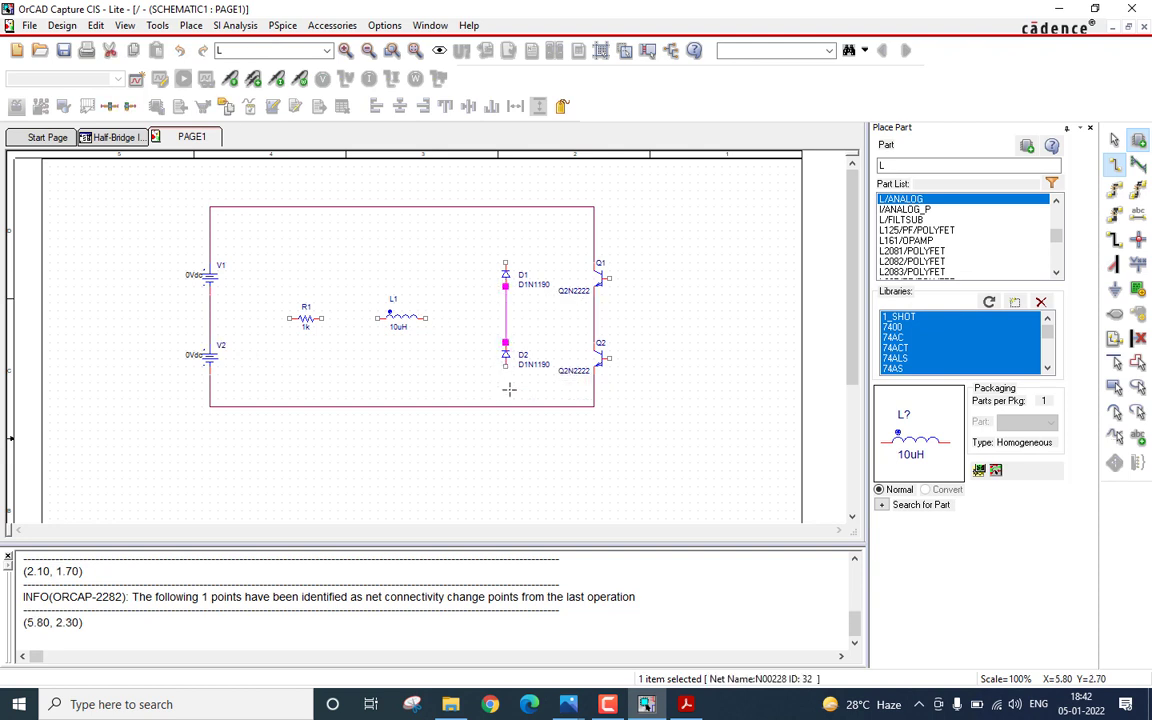
click(505, 406)
click(505, 262)
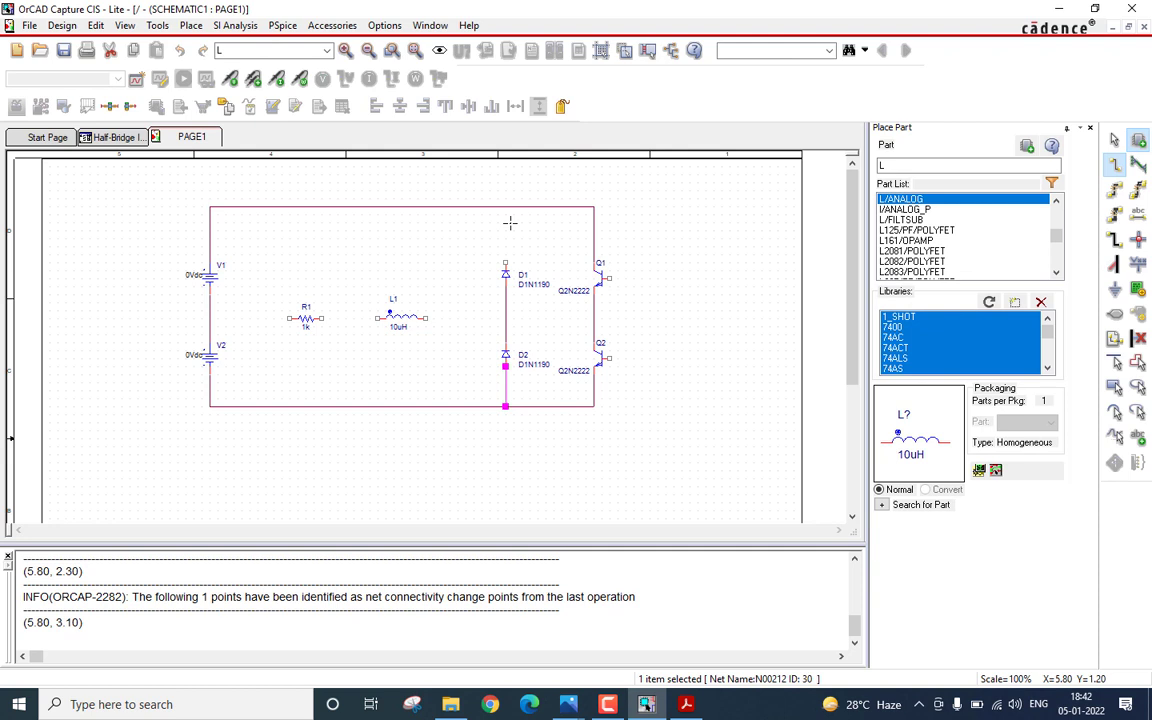
click(505, 206)
Step: Wire L1 and R1 from the diode–transistor midpoint to the V1–V2 junction
click(427, 318)
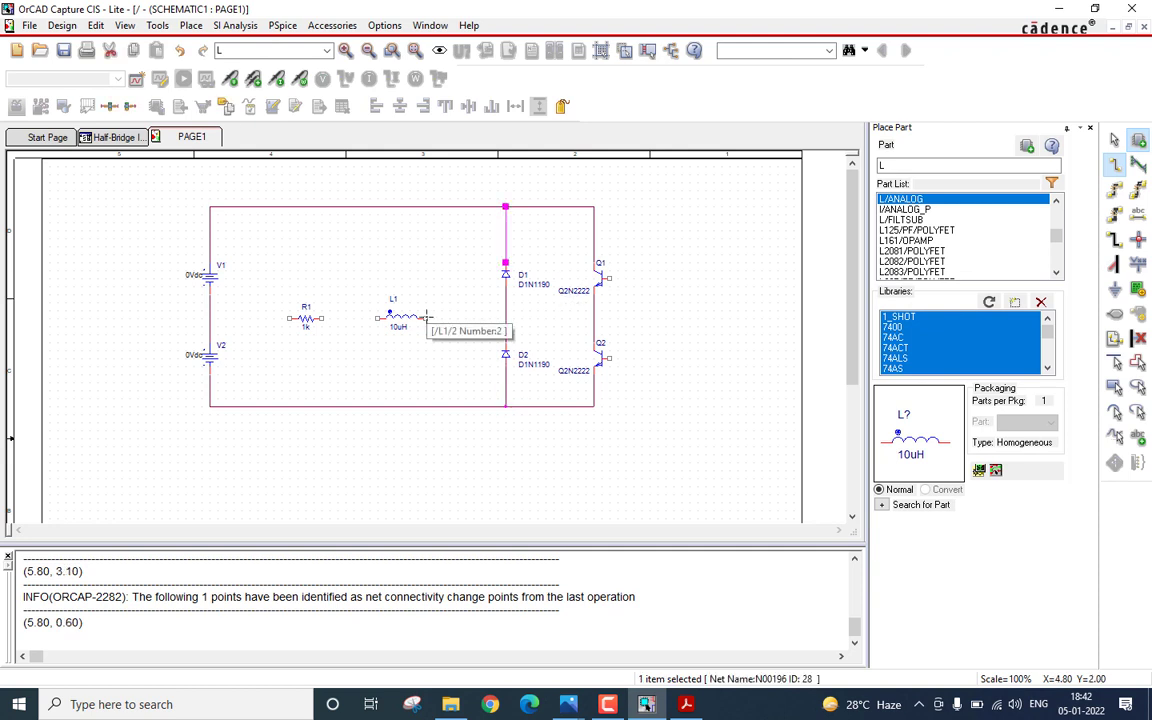
click(505, 318)
click(505, 318)
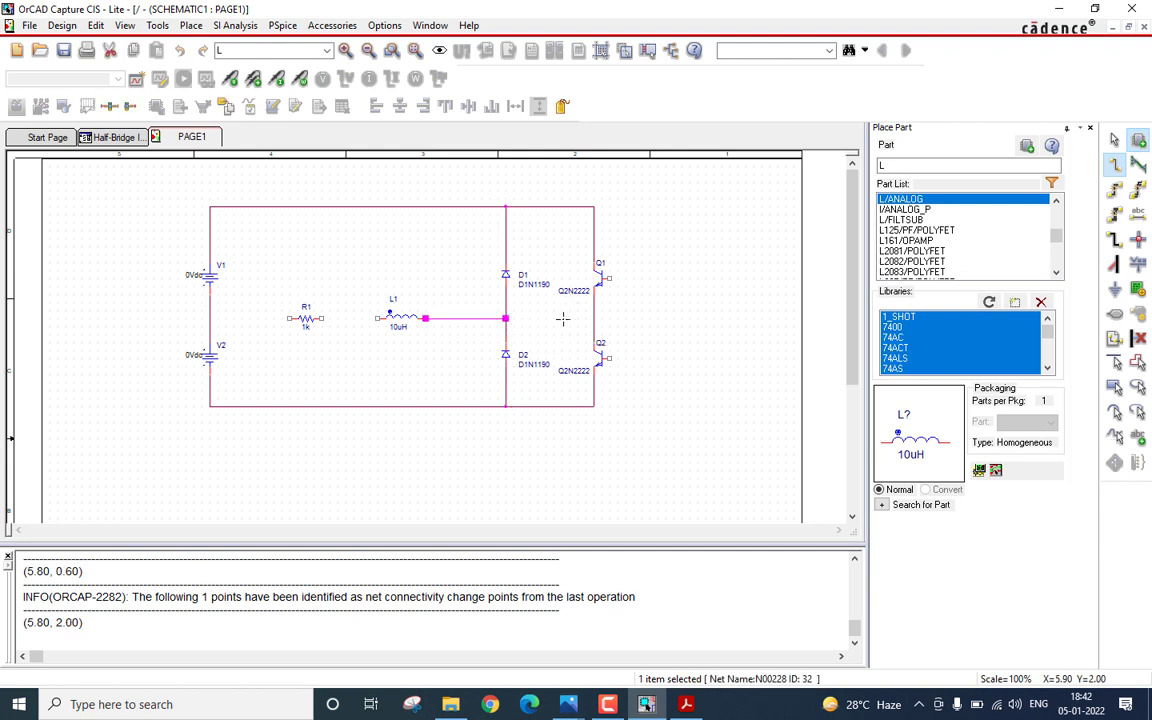
click(593, 318)
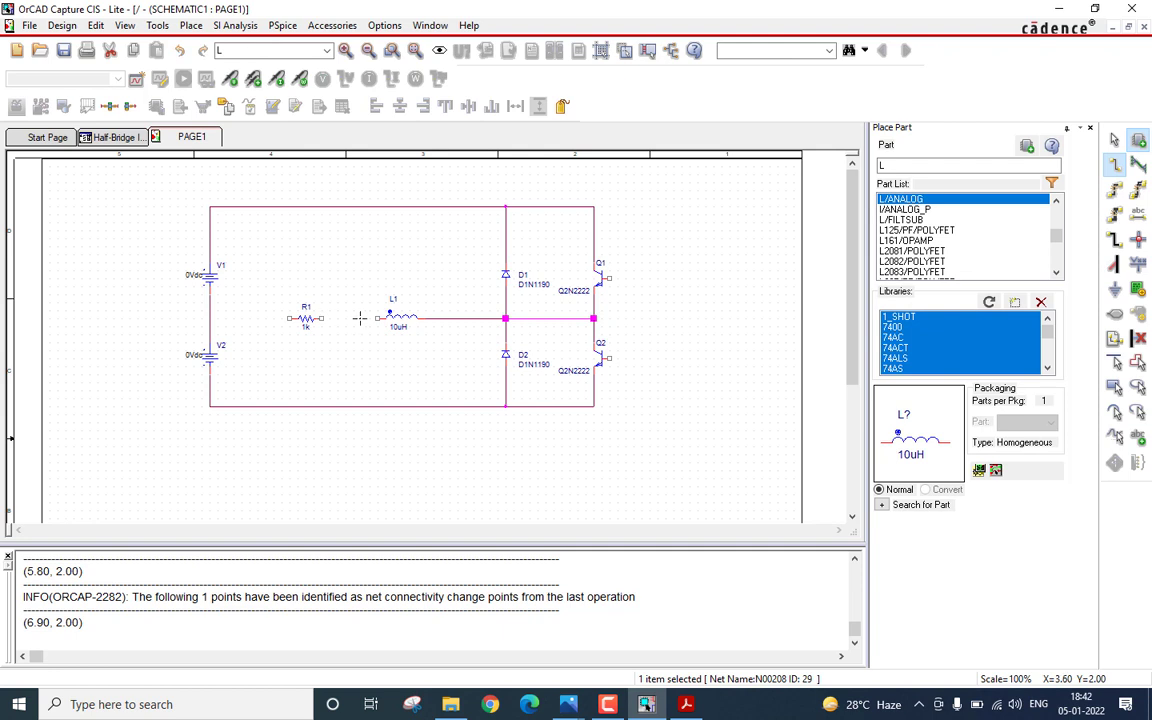
click(321, 318)
click(377, 318)
click(288, 318)
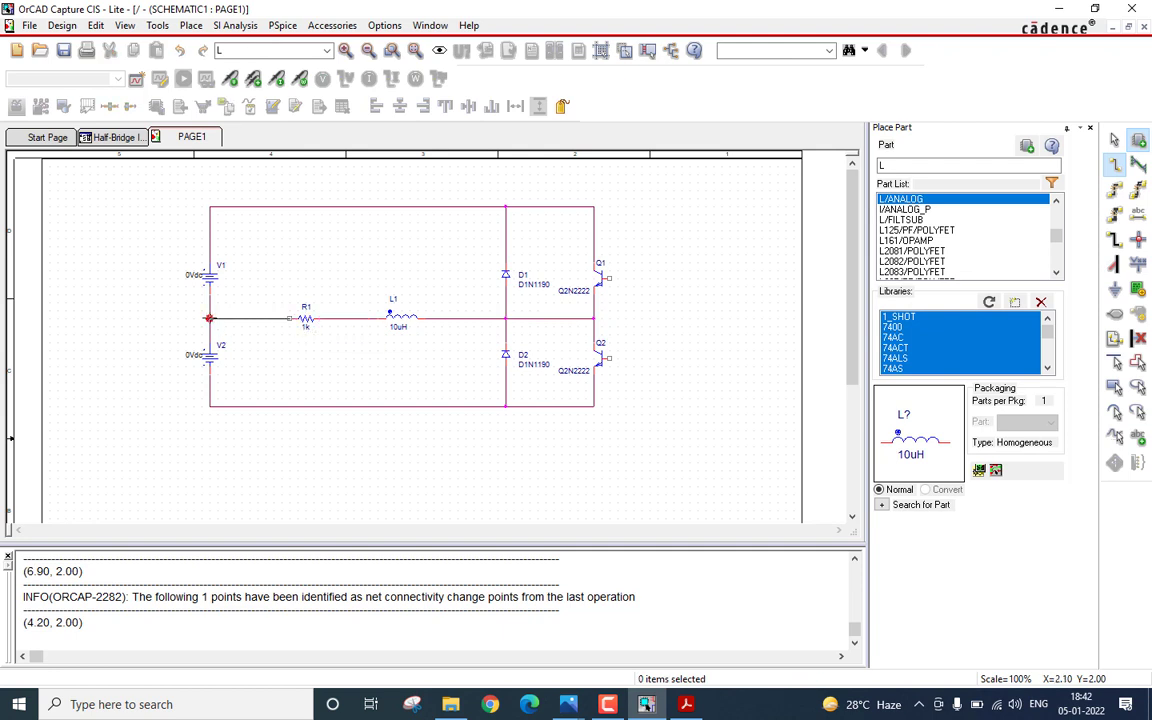
click(209, 318)
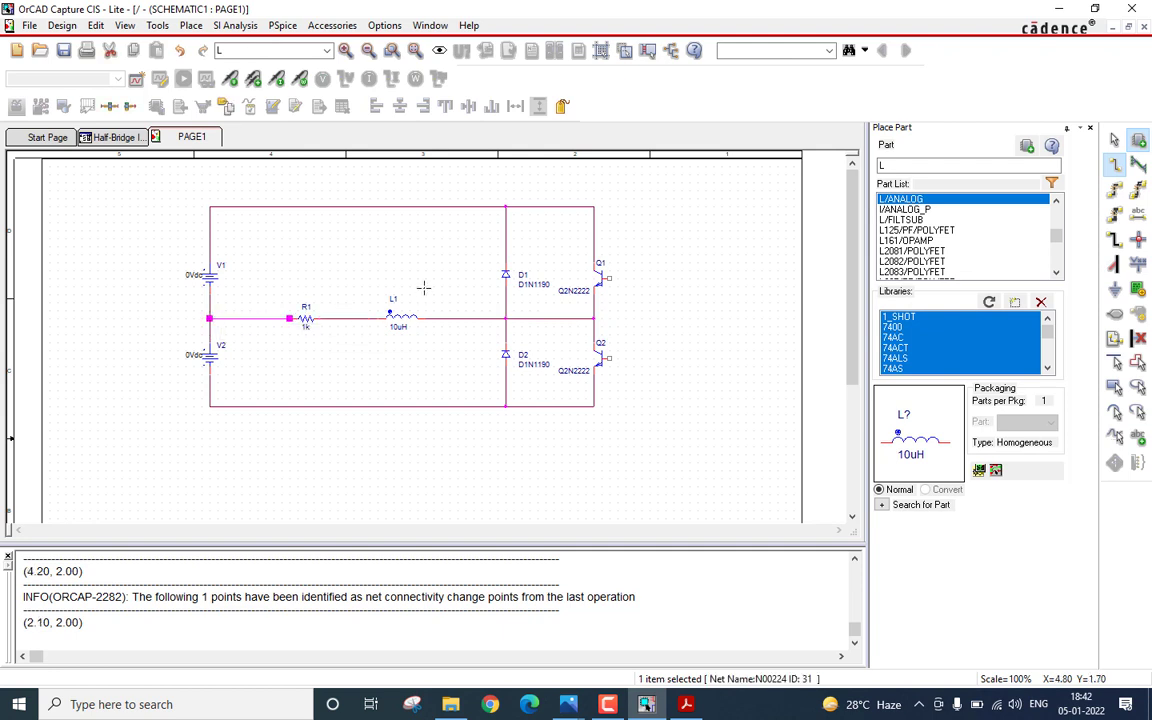
right_click(369, 231)
click(400, 246)
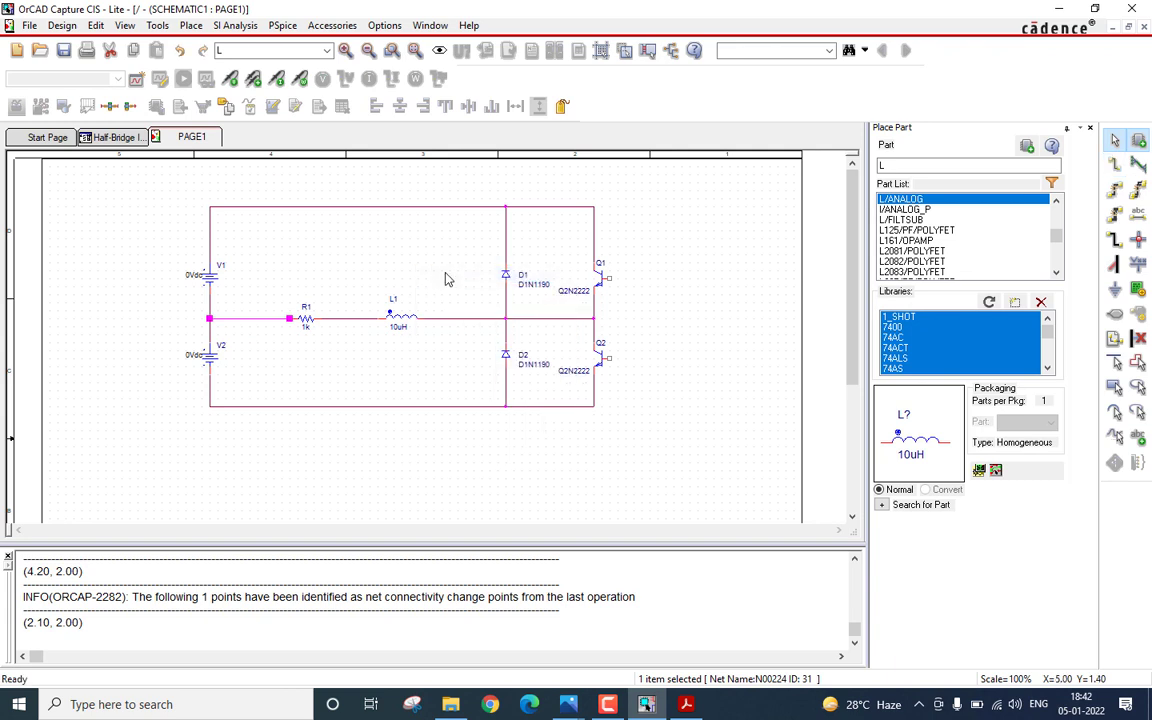
click(447, 280)
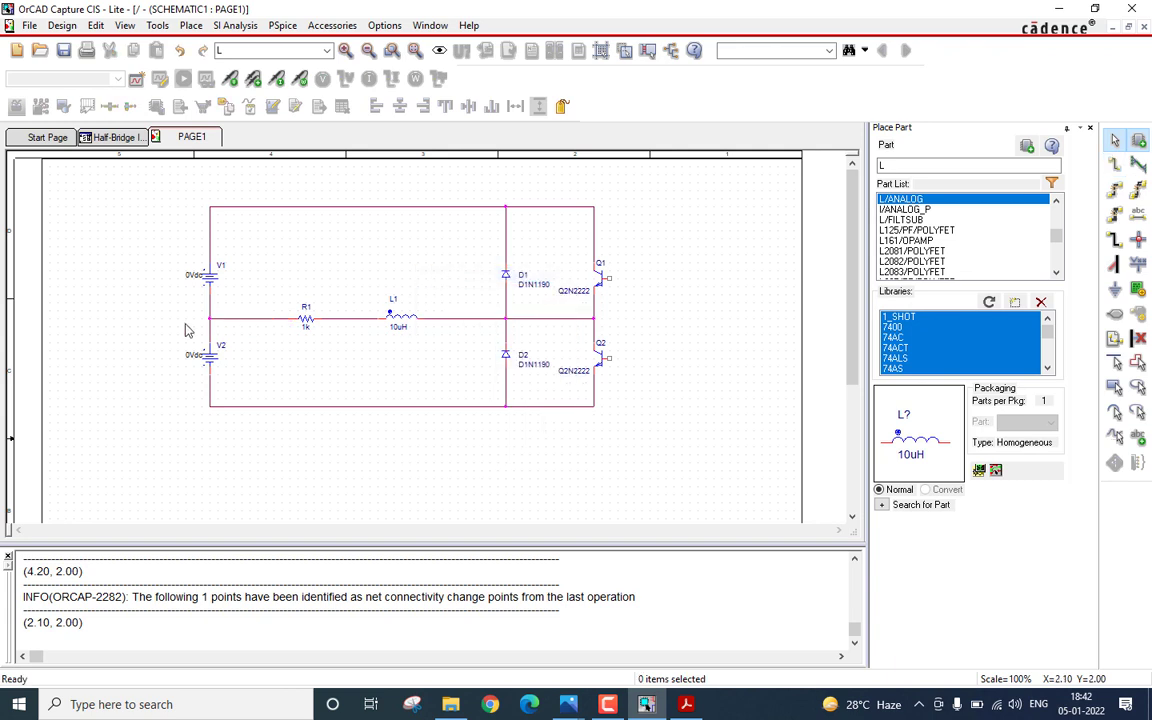
Step: Place a 0 ground symbol to the left of V2
click(1117, 290)
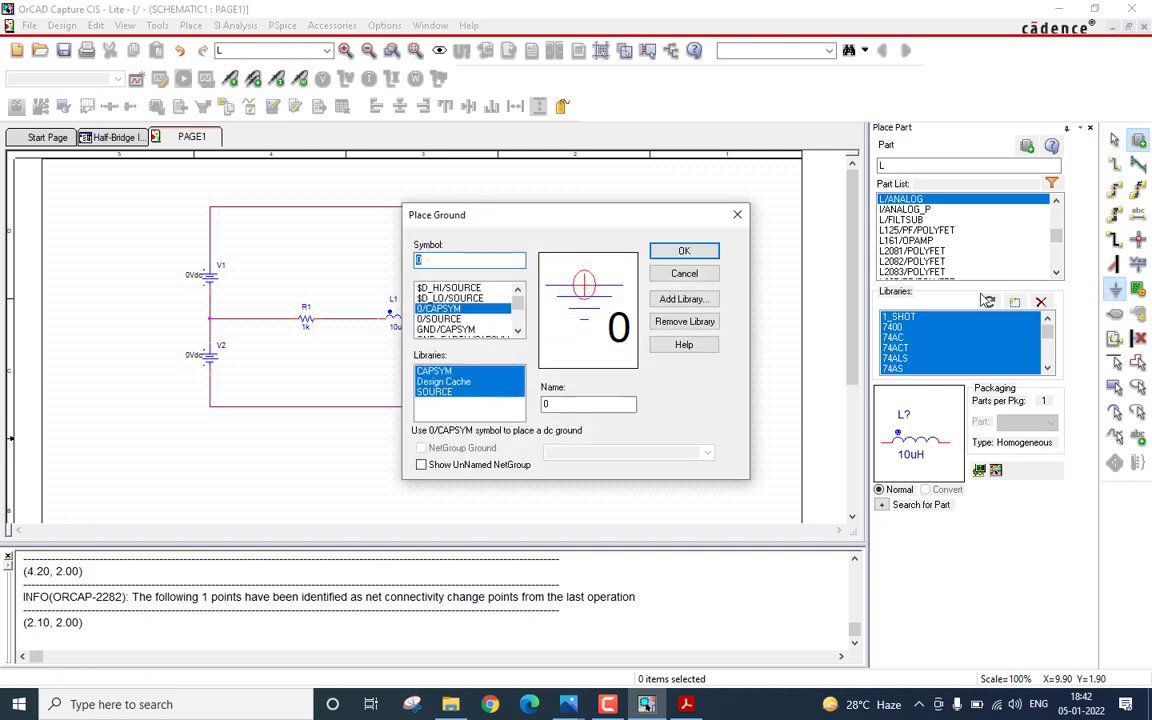
double_click(444, 310)
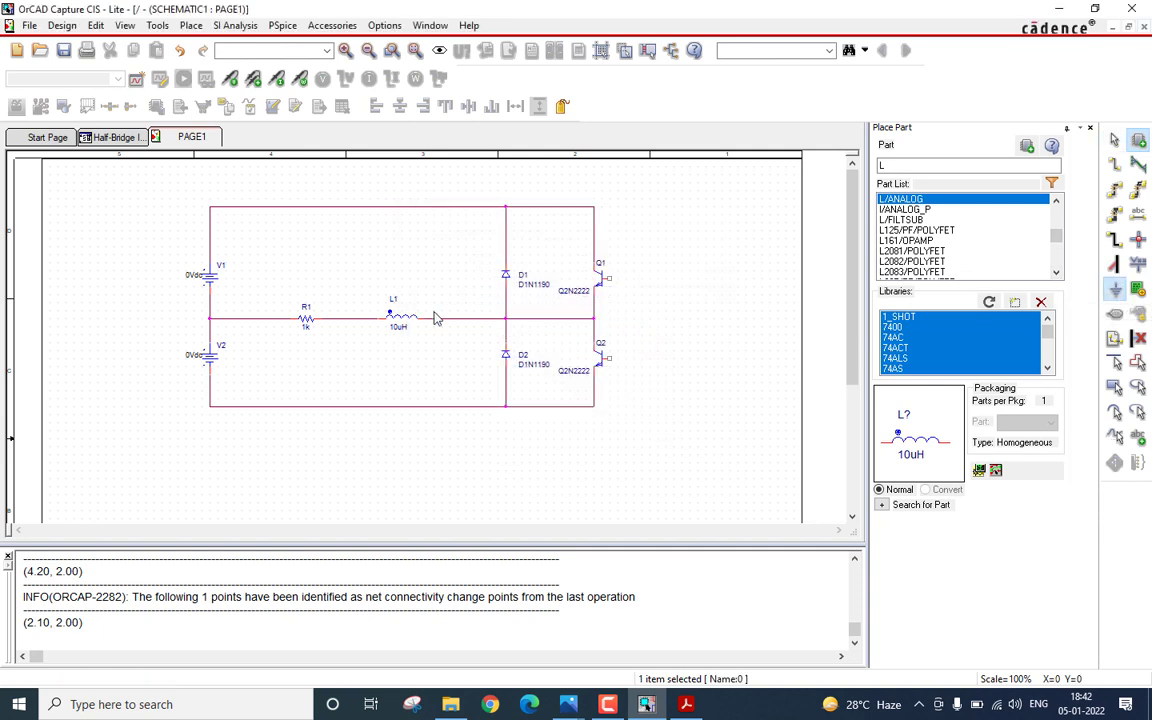
click(162, 334)
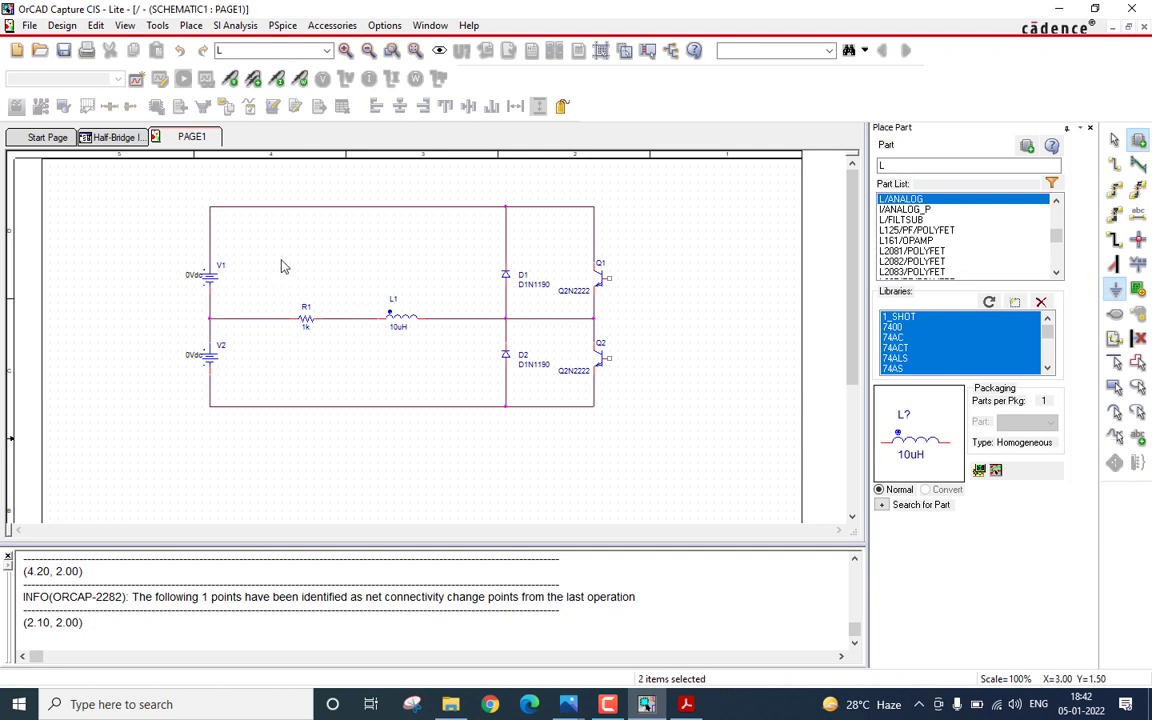
key(Escape)
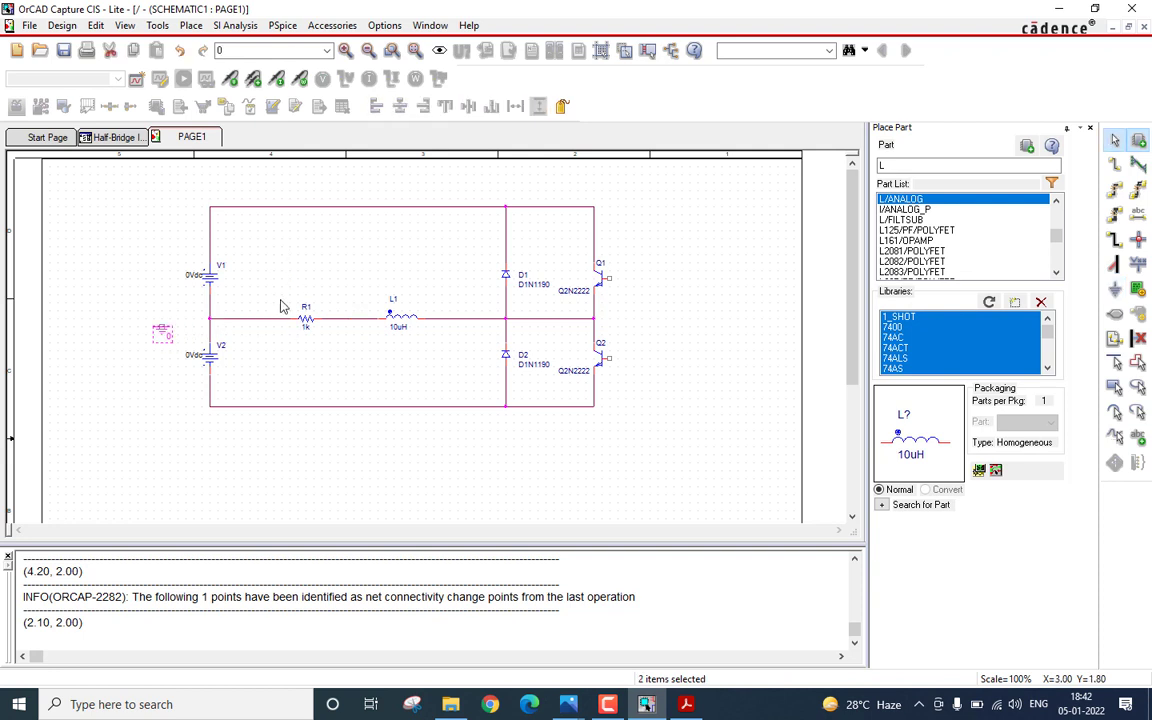
Step: Wire the ground pin to the V1–V2 junction
key(w)
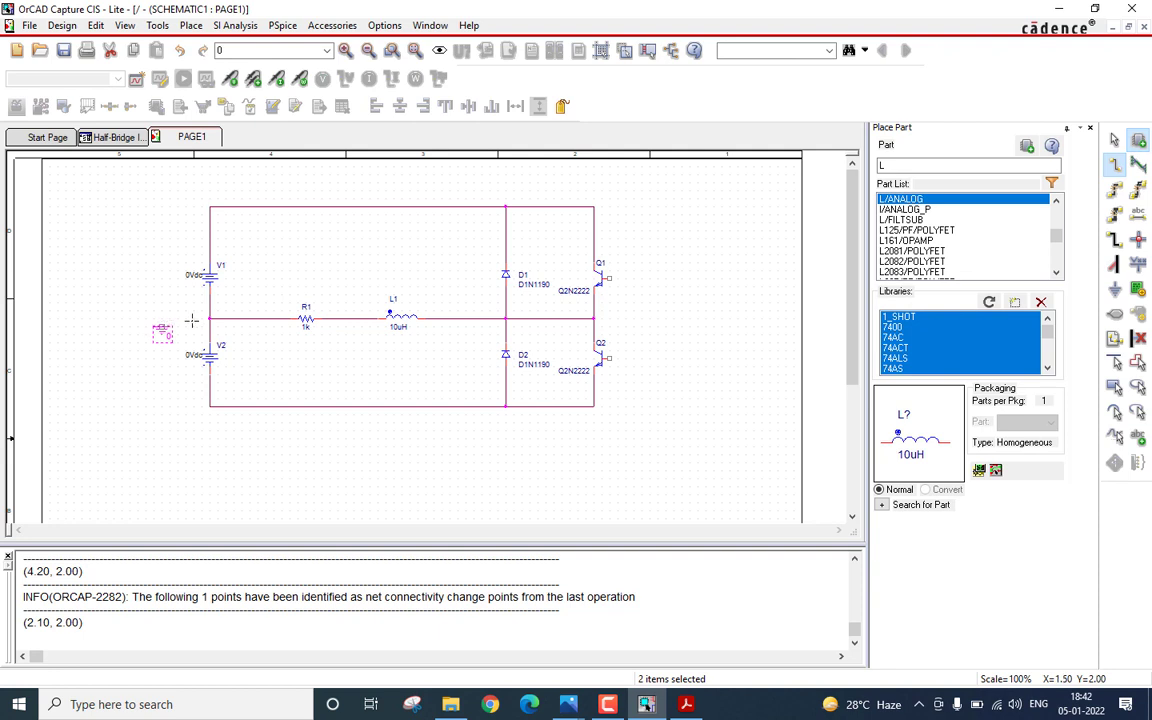
click(161, 320)
click(210, 318)
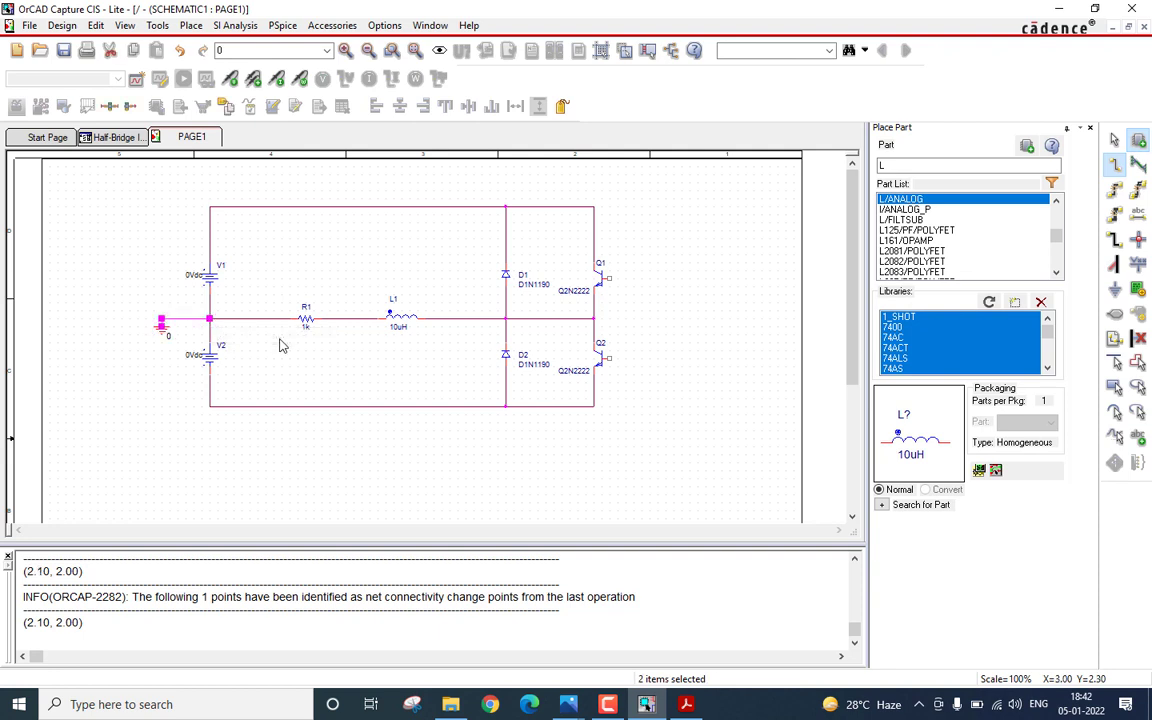
right_click(280, 345)
click(318, 345)
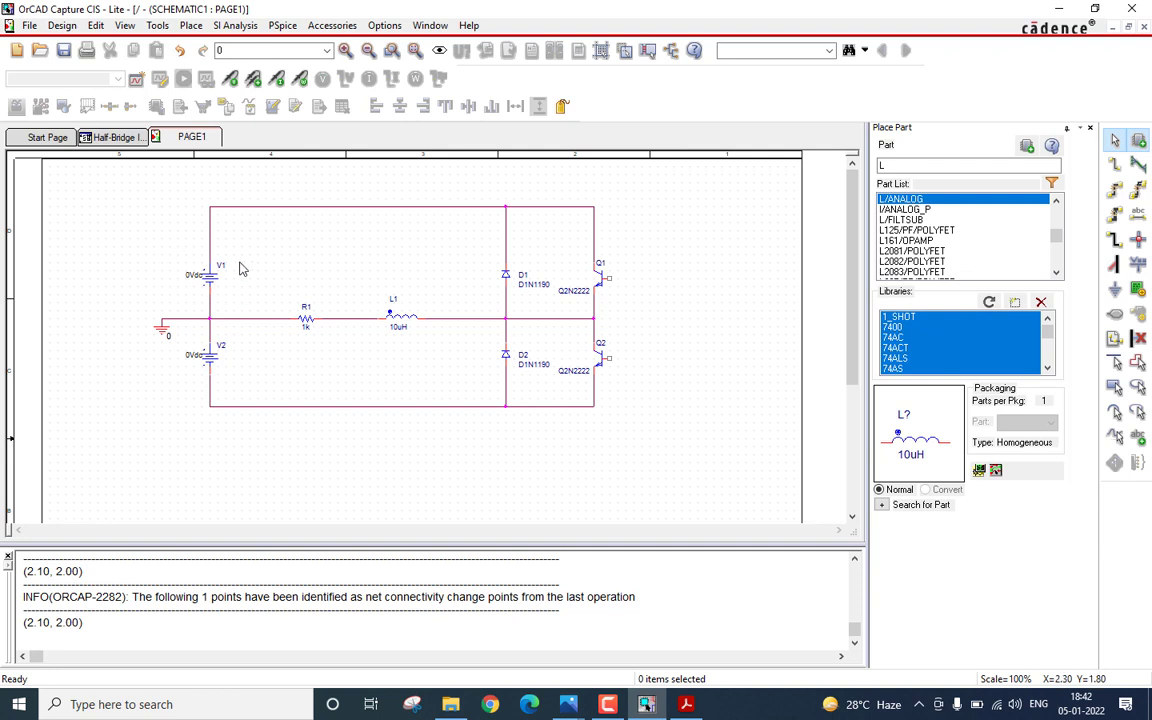
Step: Change the V1 and V2 source values from 0Vdc to 50
double_click(194, 280)
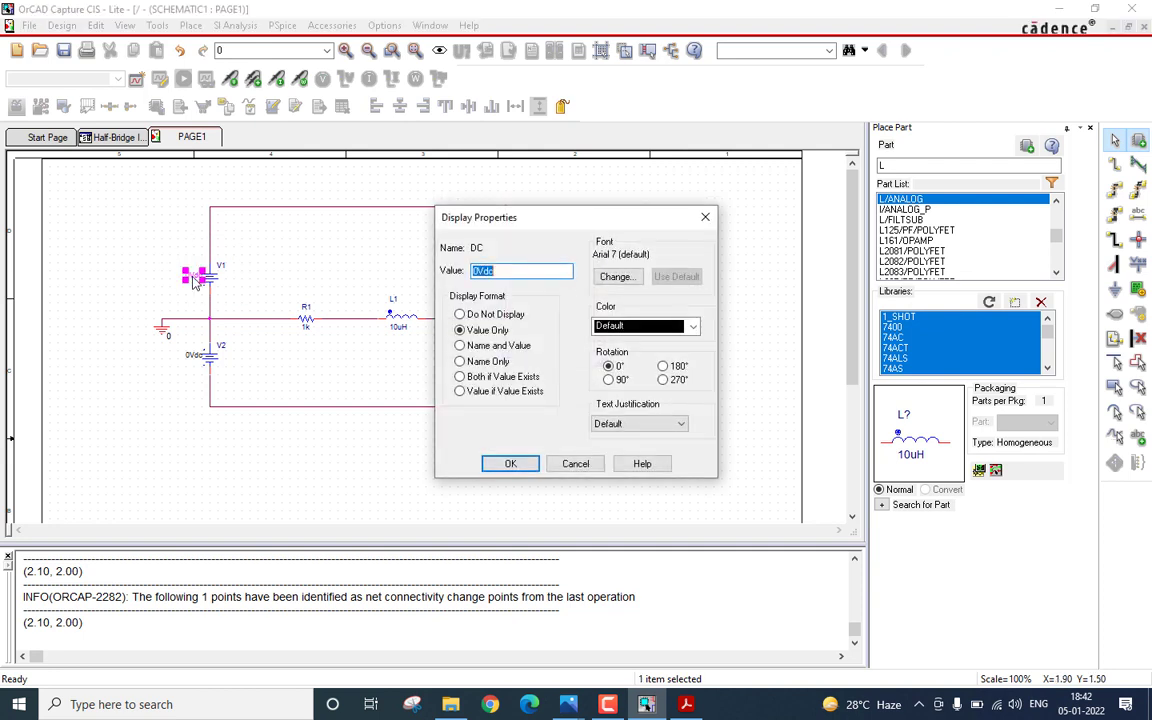
text(50)
click(497, 463)
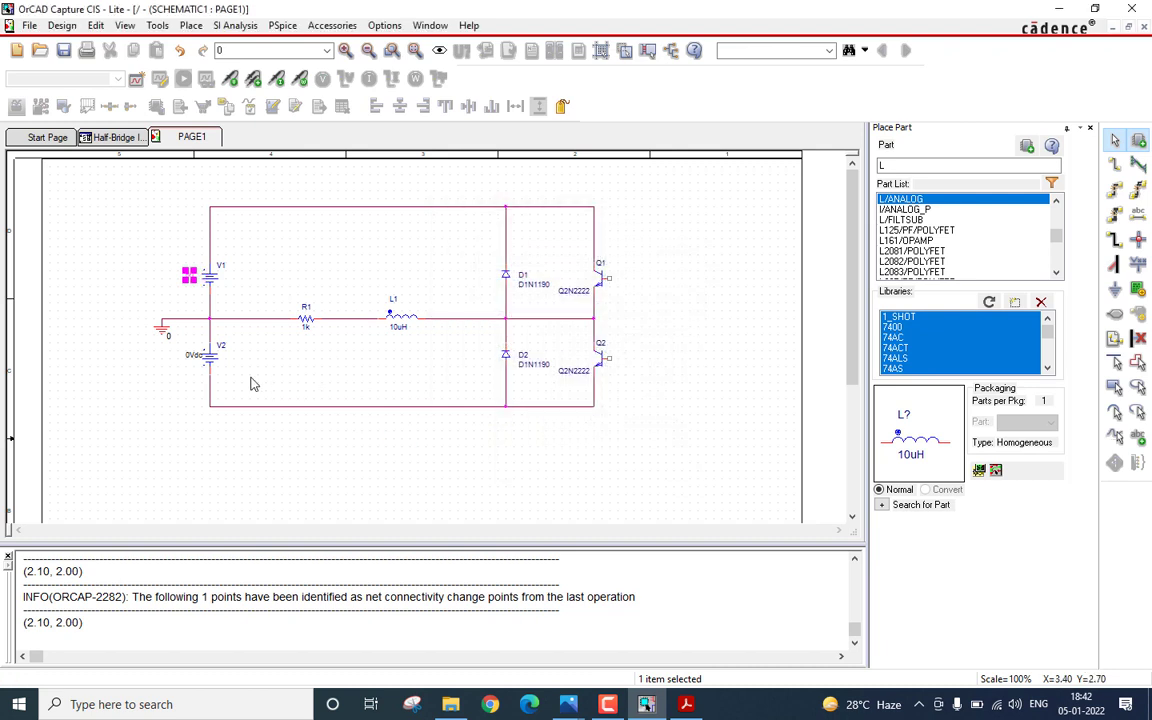
double_click(194, 357)
text(50)
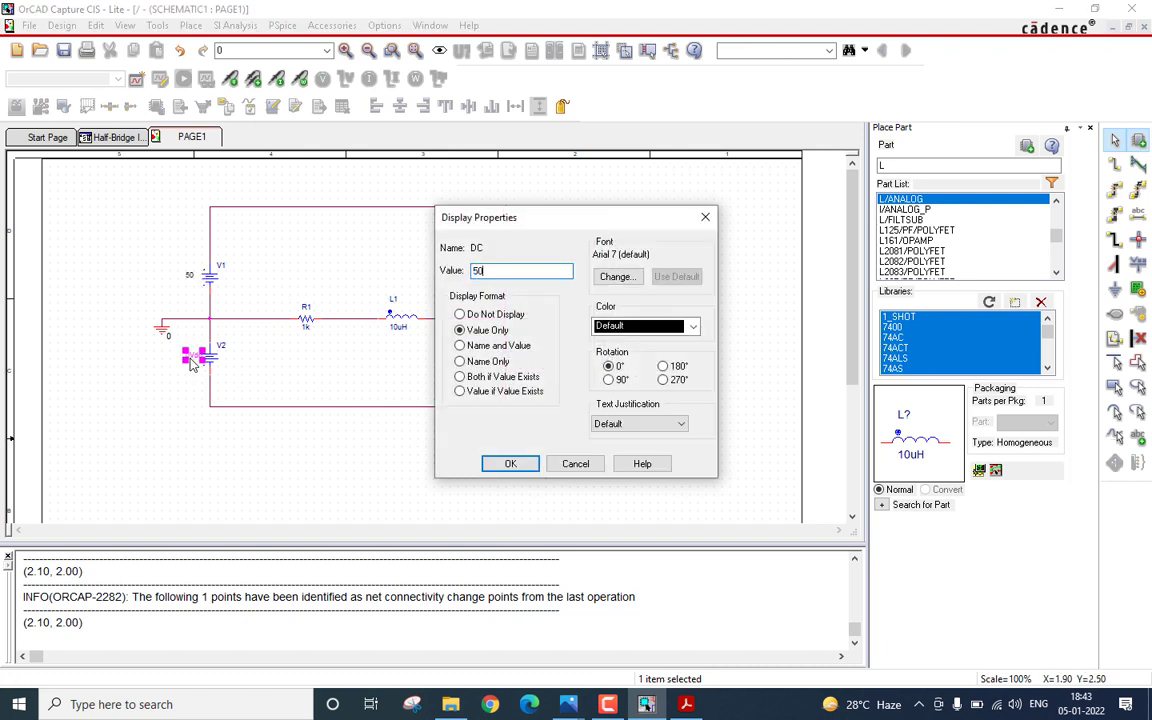
key(Return)
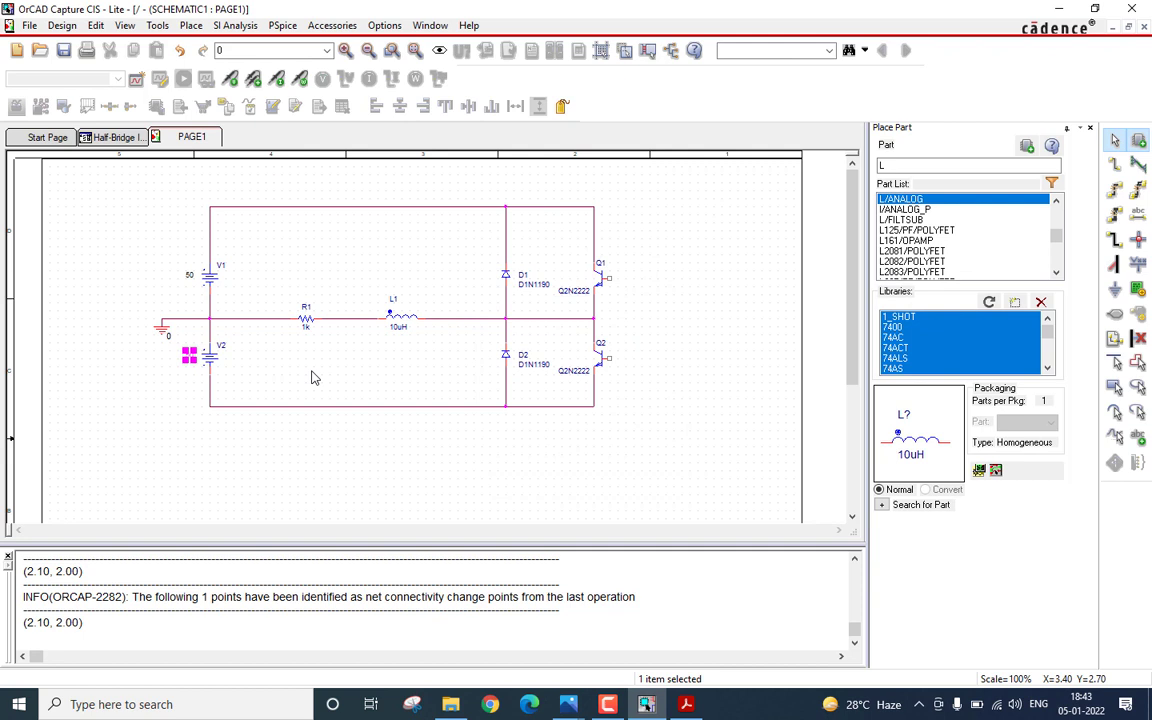
click(363, 358)
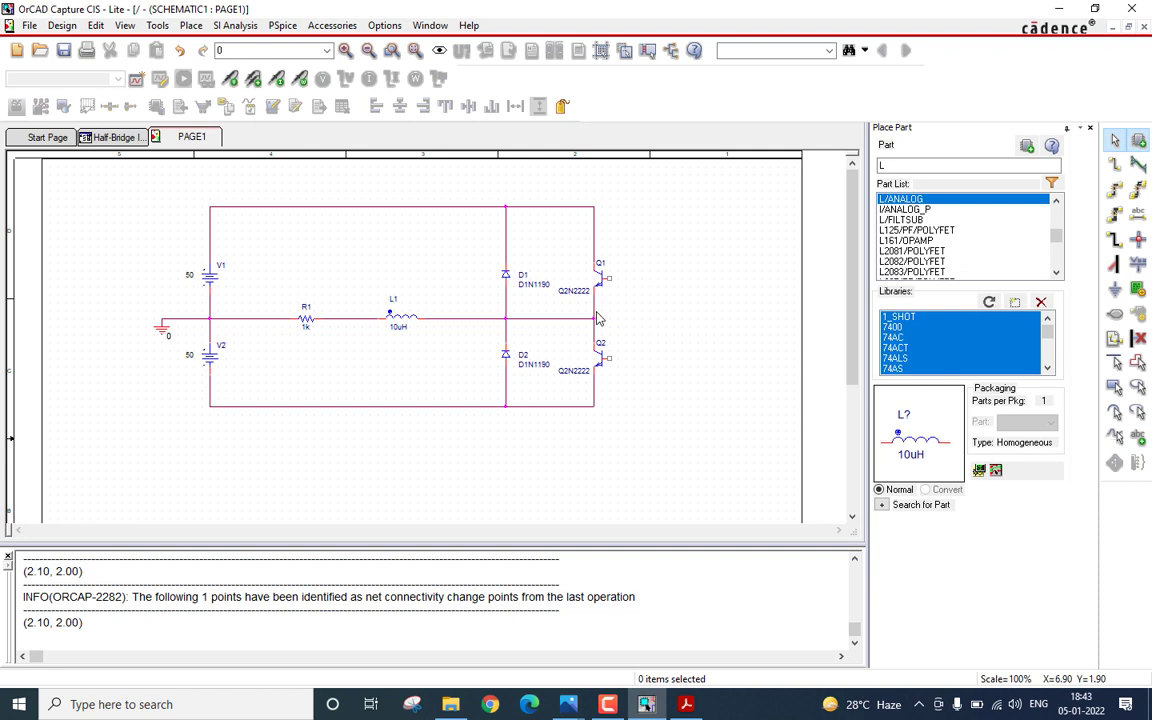
Step: Place two VPULSE sources, V3 beside Q1 and V4 beside Q2
double_click(881, 166)
text(vpulse)
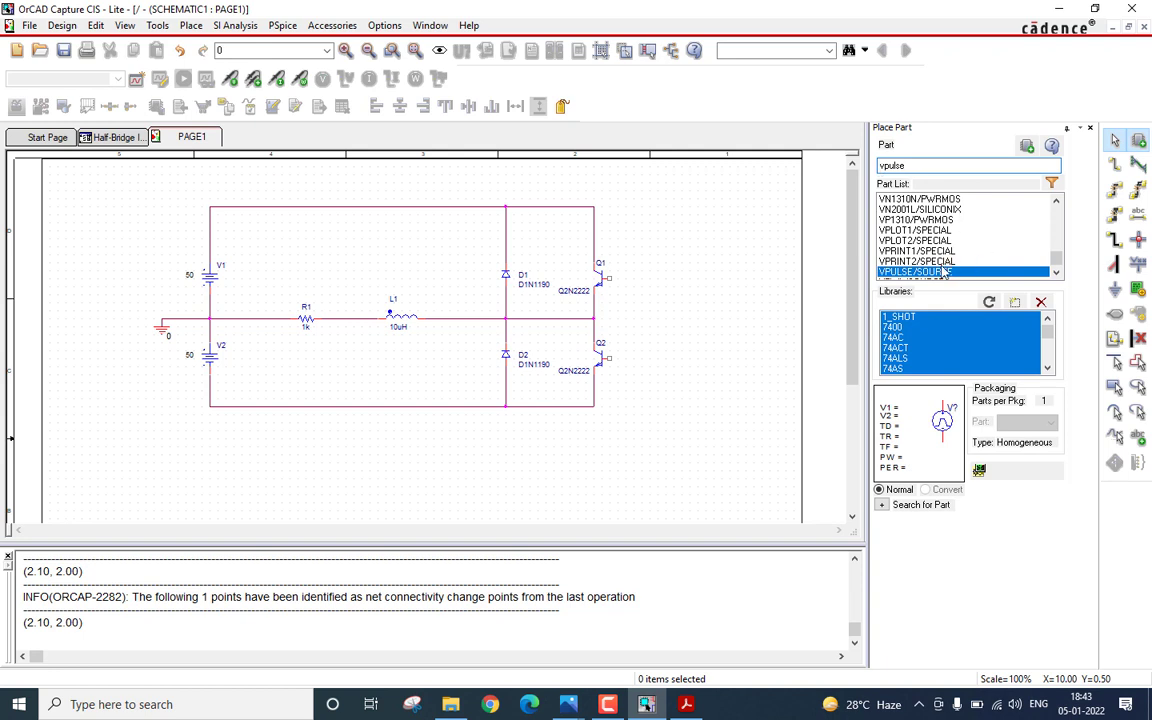
double_click(925, 273)
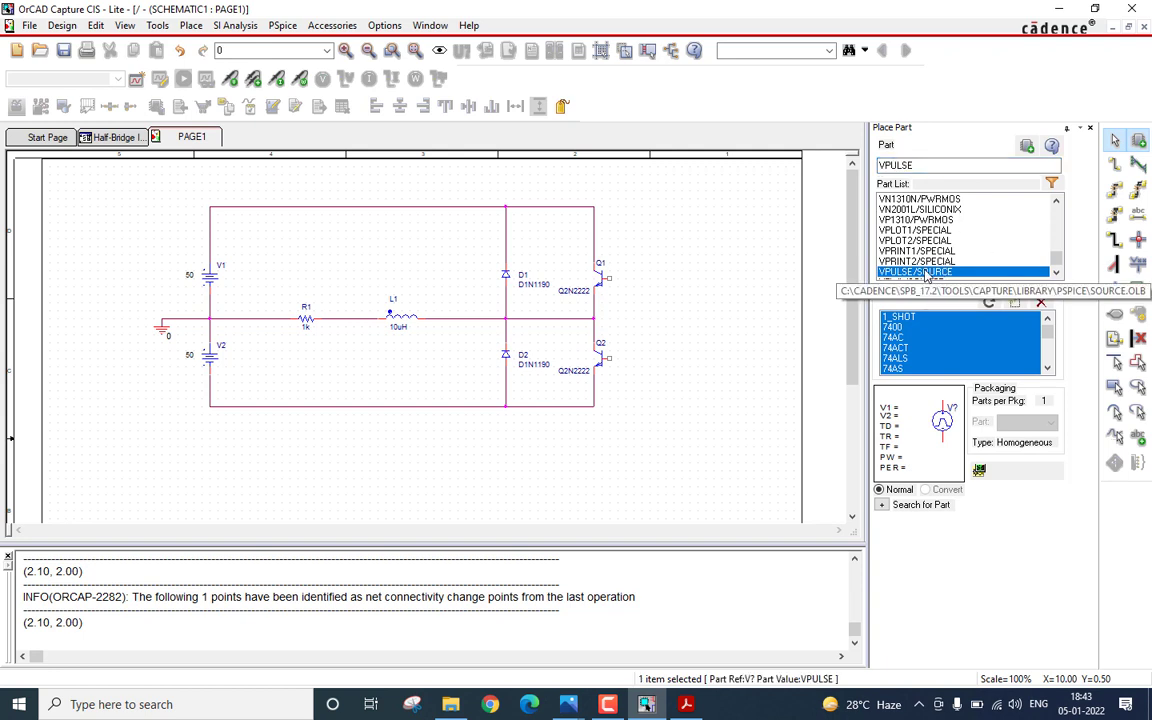
click(668, 293)
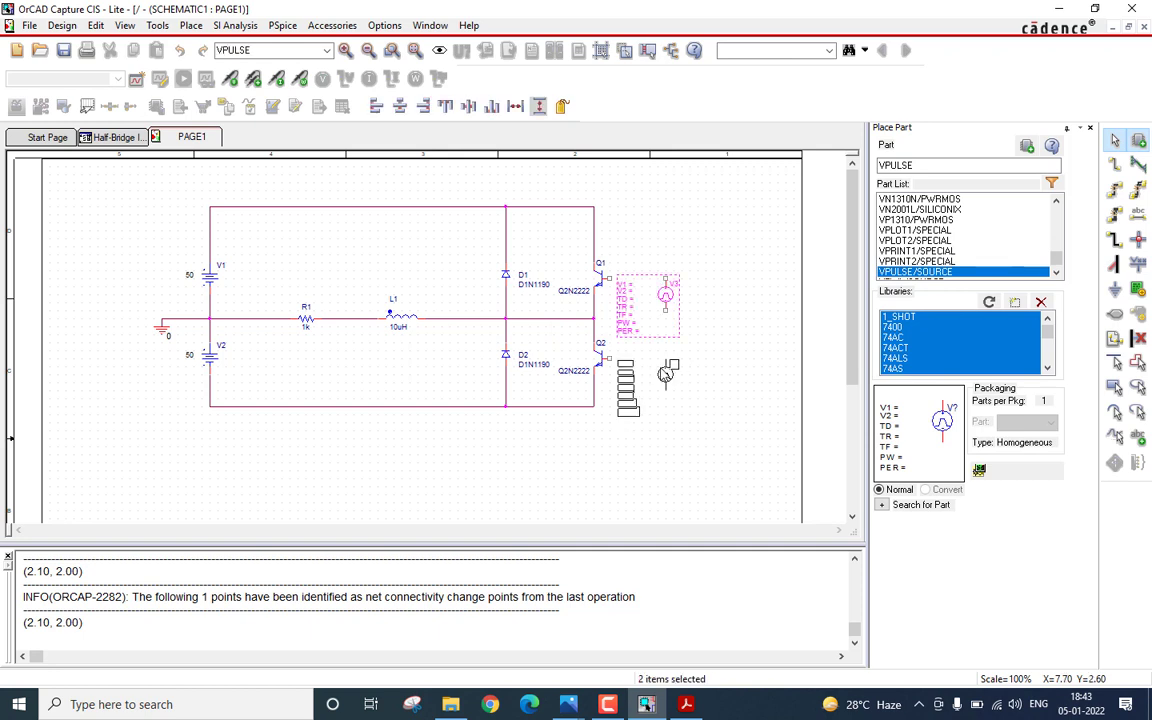
click(665, 373)
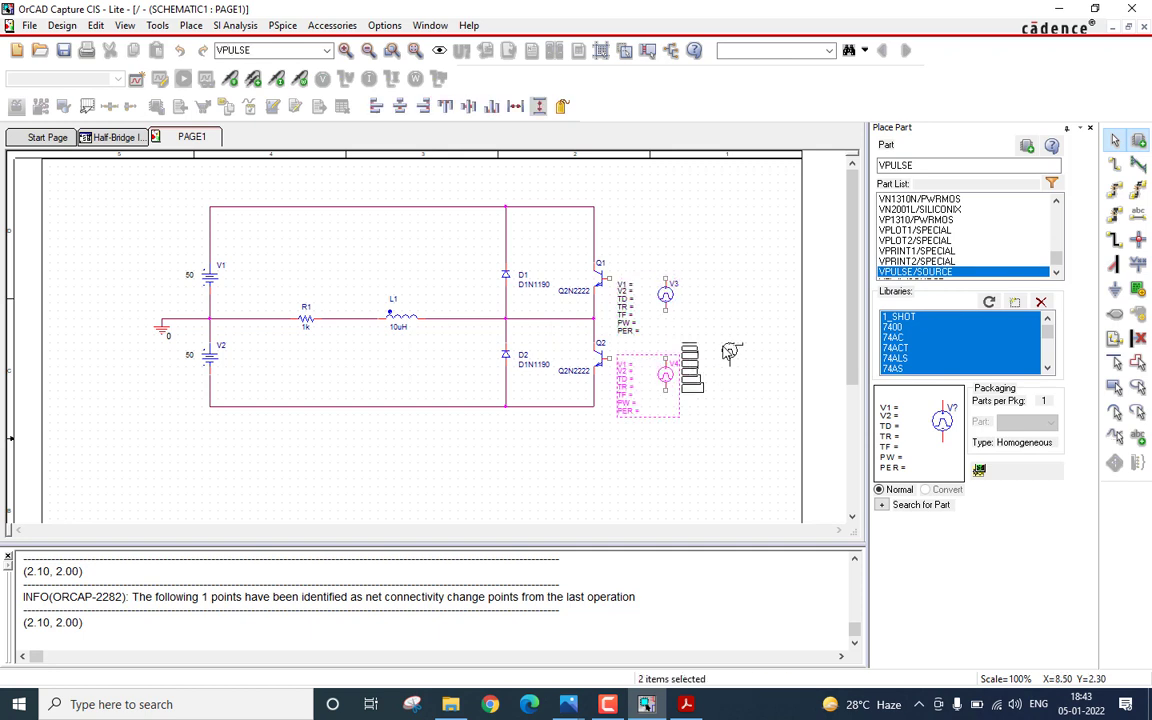
right_click(731, 351)
click(742, 356)
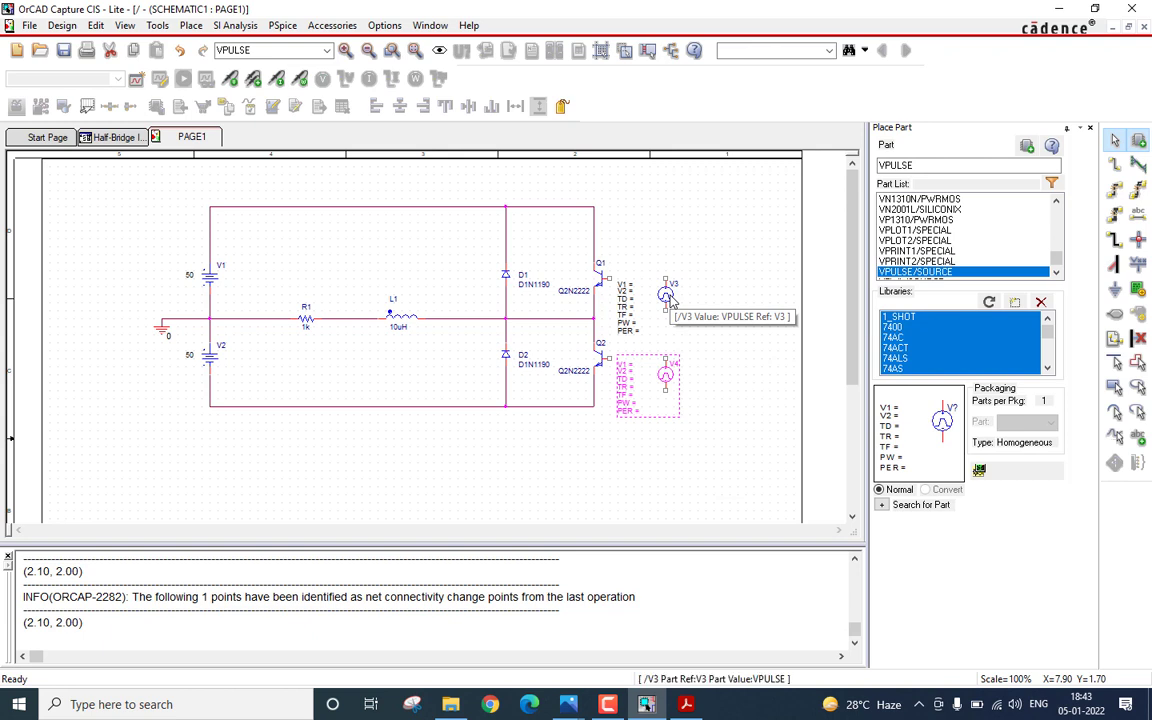
Step: Mirror pulse sources V3 and V4 horizontally
right_click(668, 296)
click(733, 50)
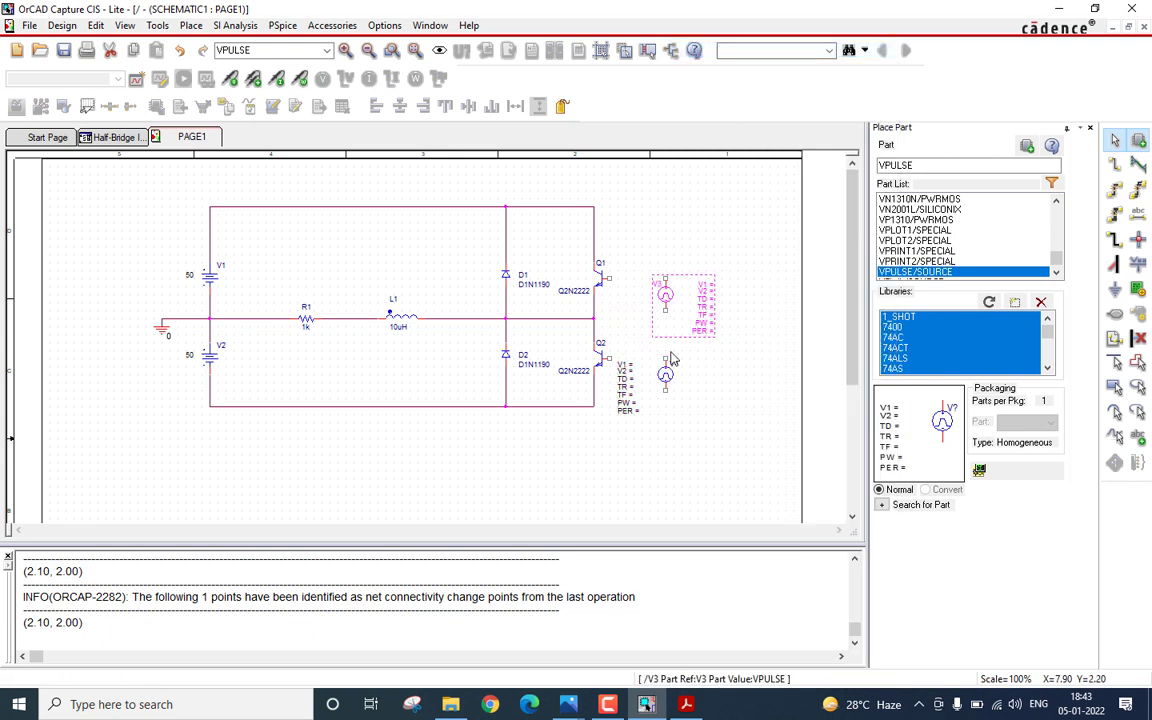
right_click(666, 377)
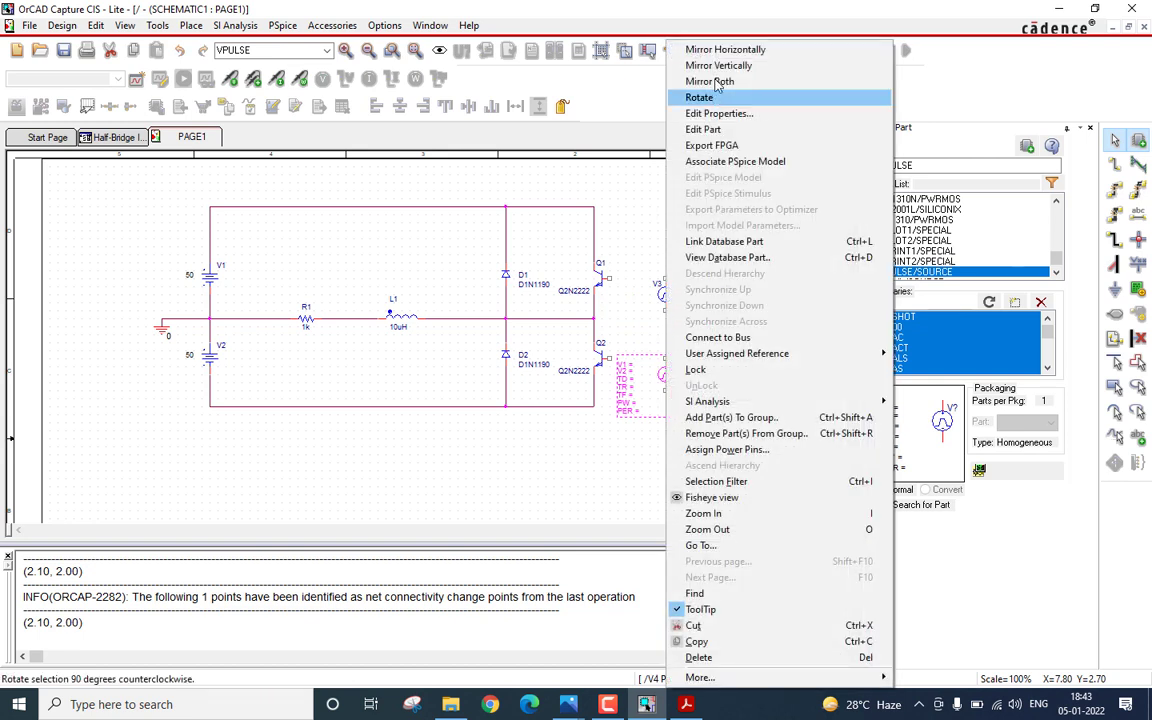
click(733, 49)
click(790, 354)
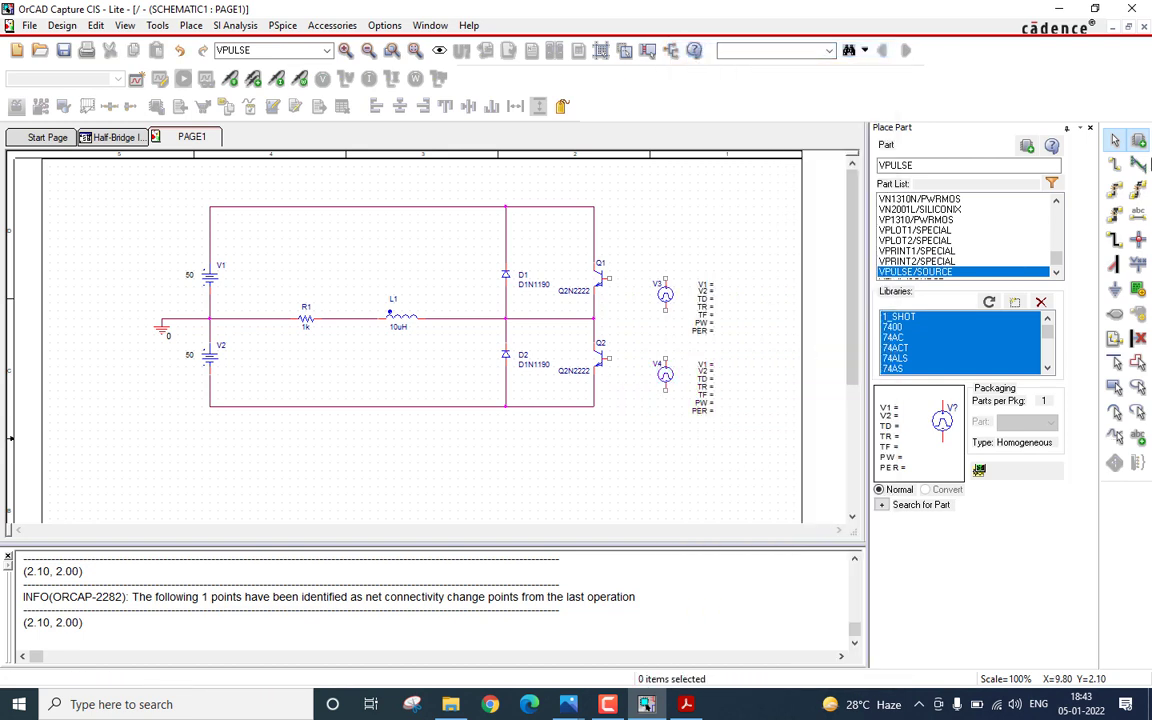
Step: Wire V3's top pin to Q1's base and its bottom pin to Q1's emitter
click(1115, 165)
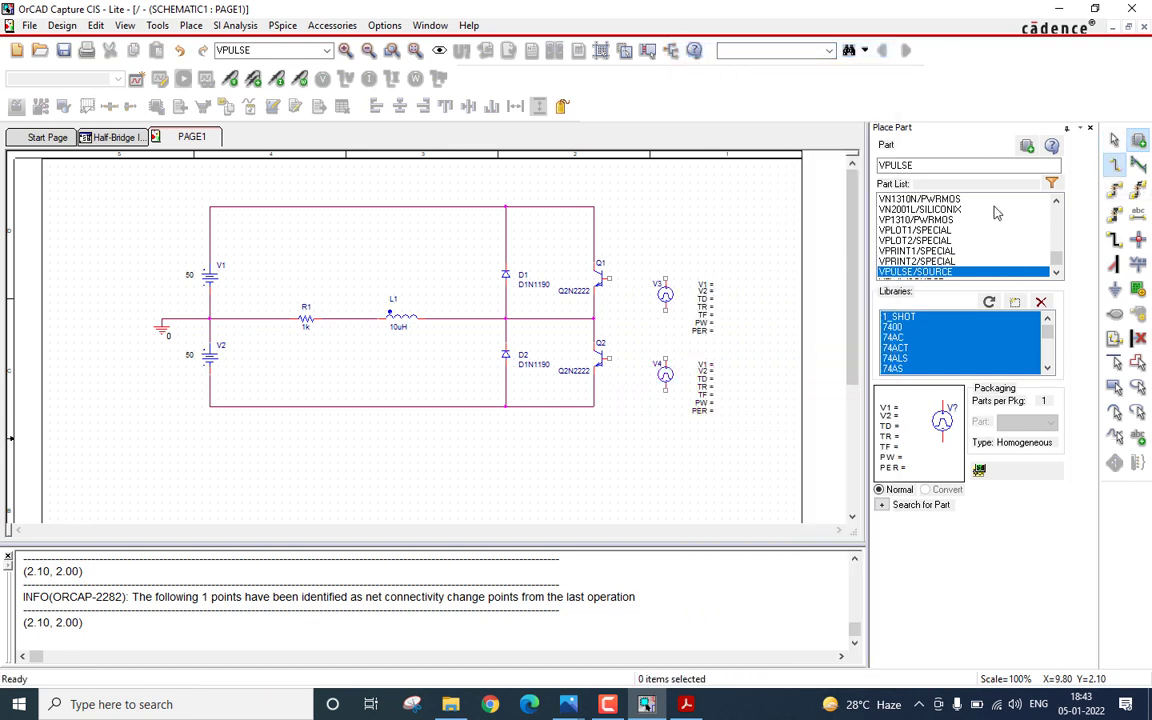
click(666, 281)
click(608, 279)
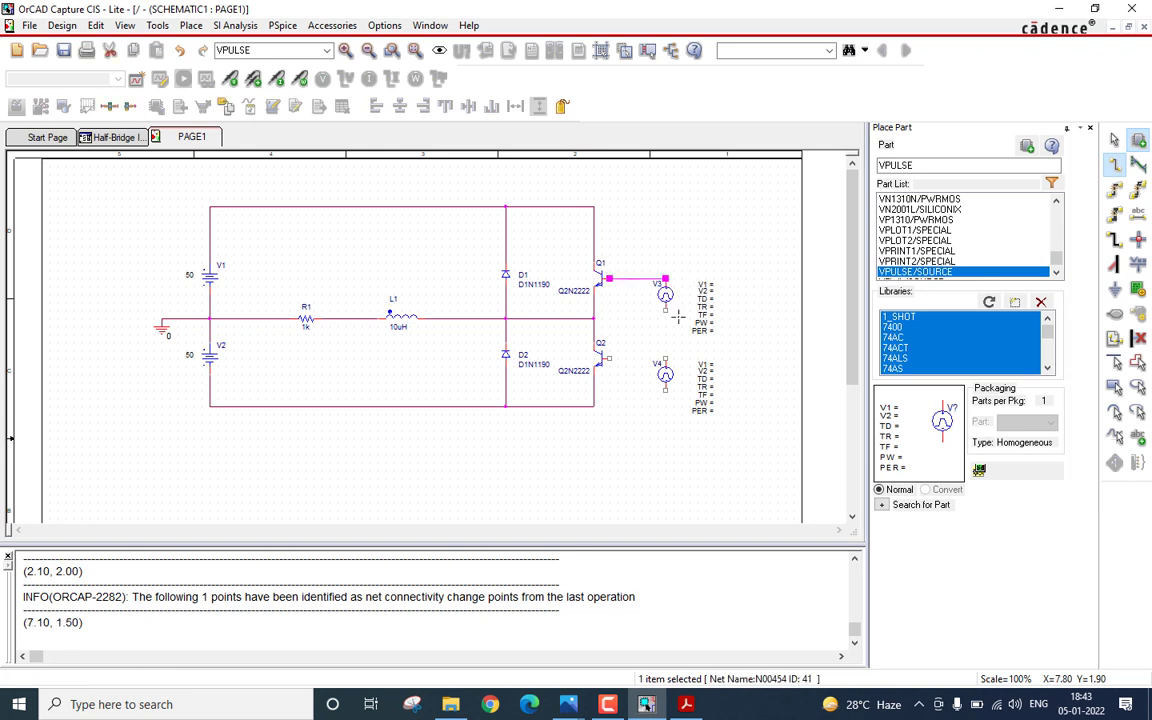
click(666, 310)
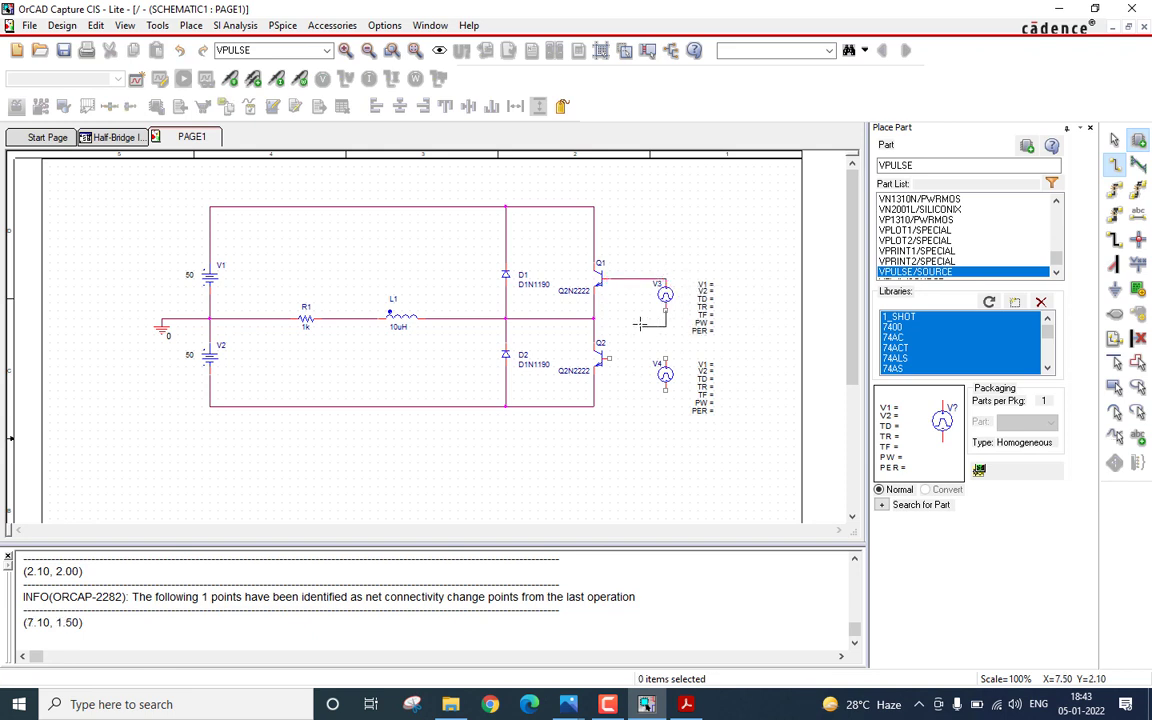
double_click(643, 325)
click(633, 325)
double_click(594, 301)
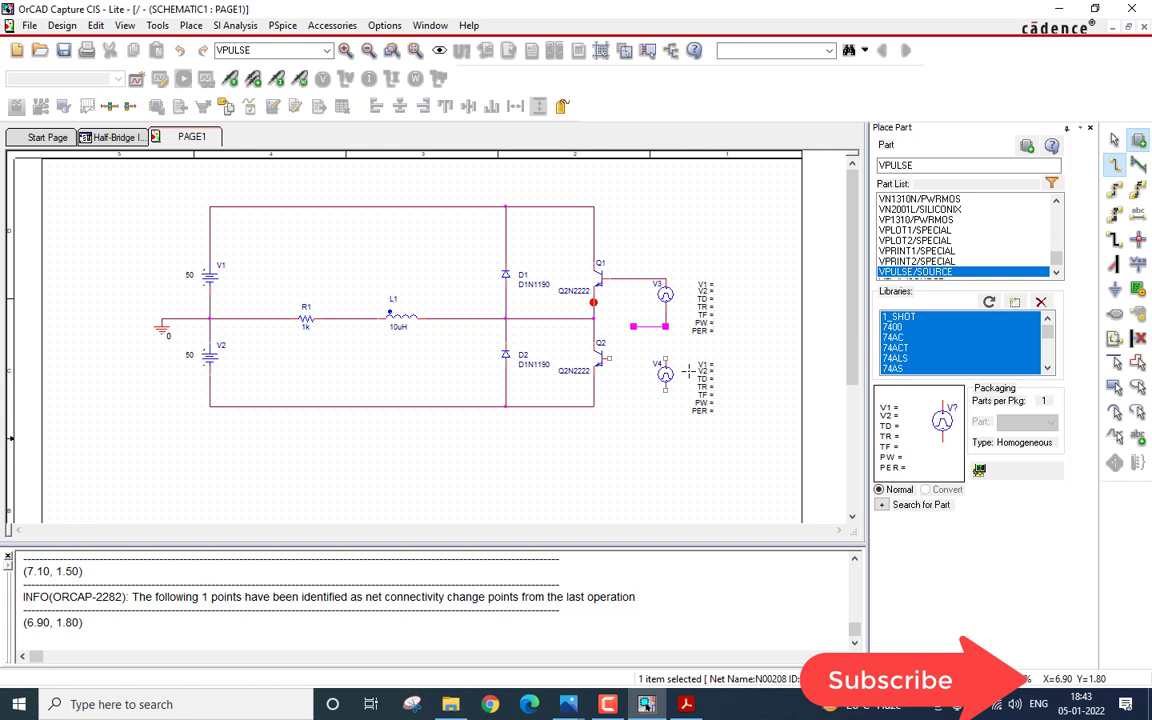
Step: Wire V4's top pin to Q2's base and its bottom pin to Q2's emitter, then end wiring
click(665, 358)
double_click(608, 358)
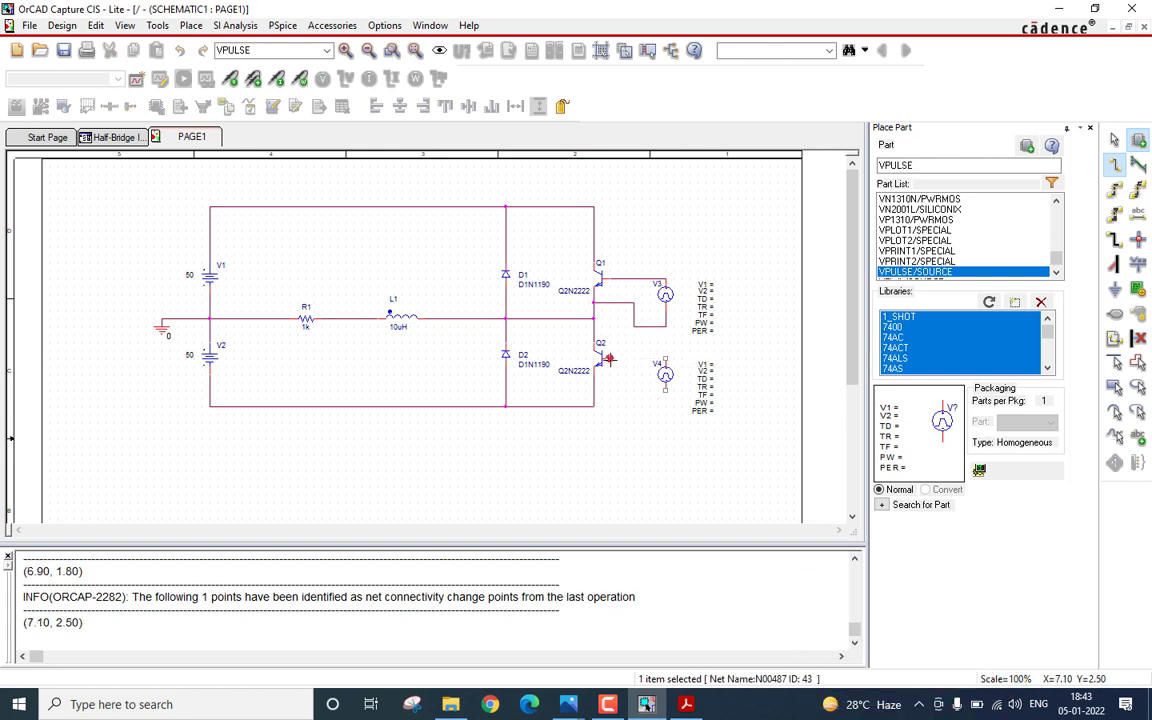
click(665, 386)
double_click(665, 405)
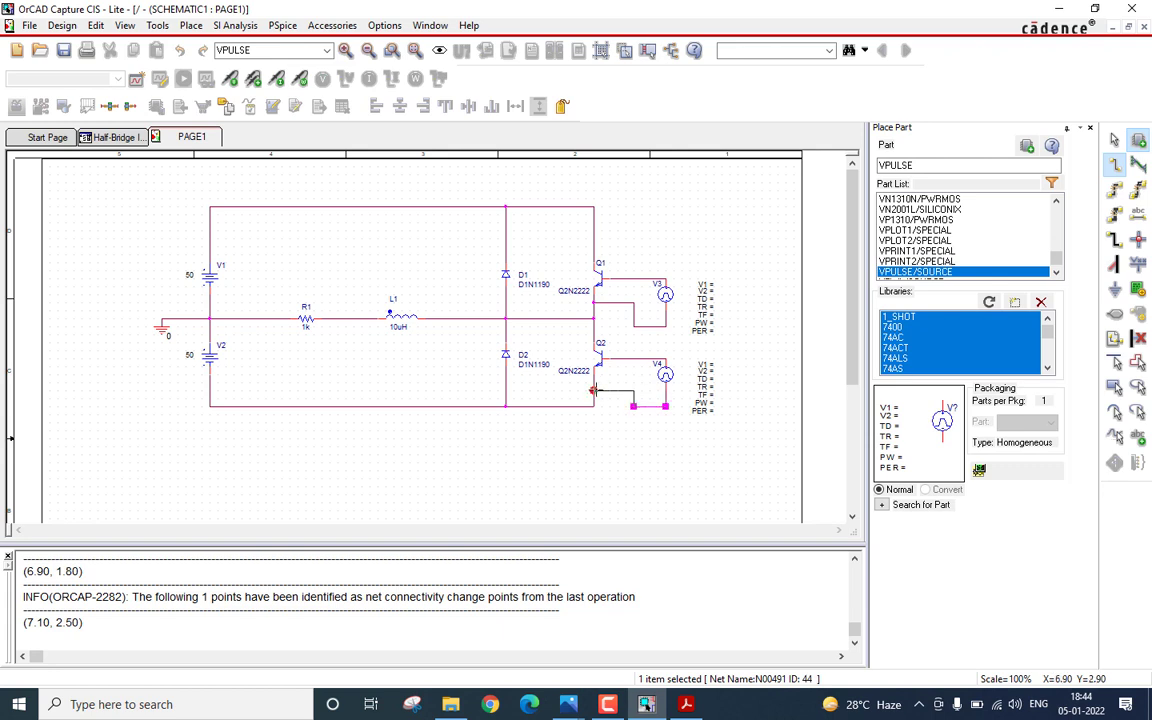
double_click(594, 390)
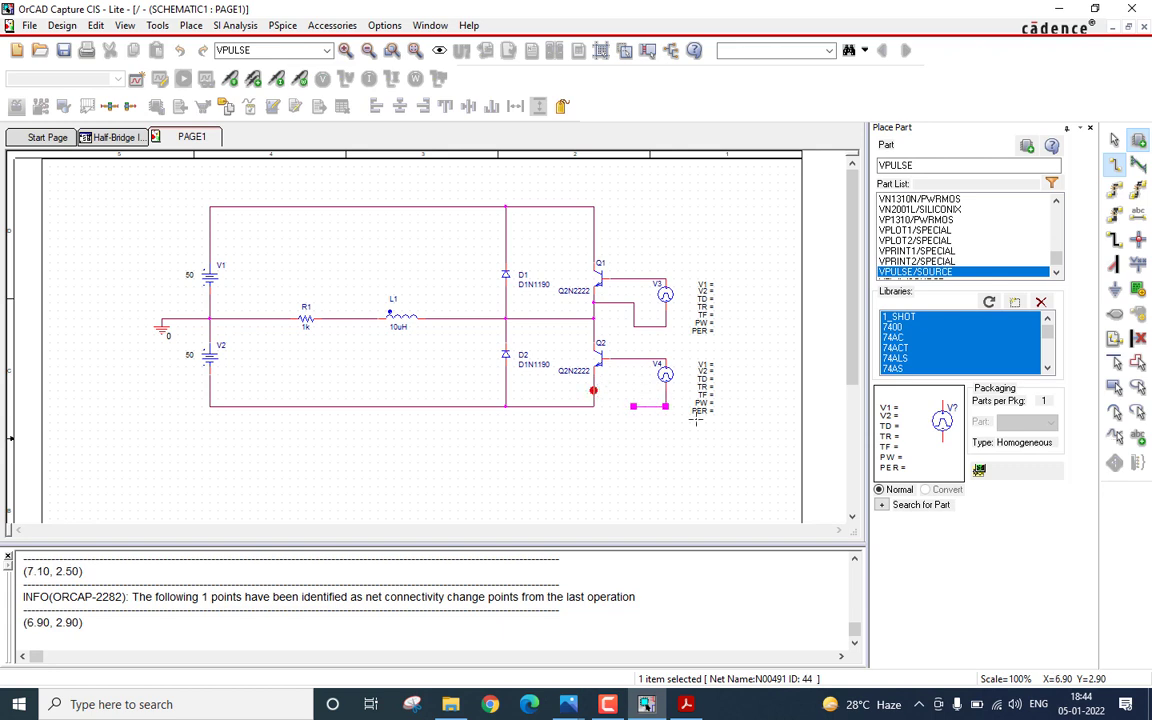
right_click(740, 220)
click(778, 230)
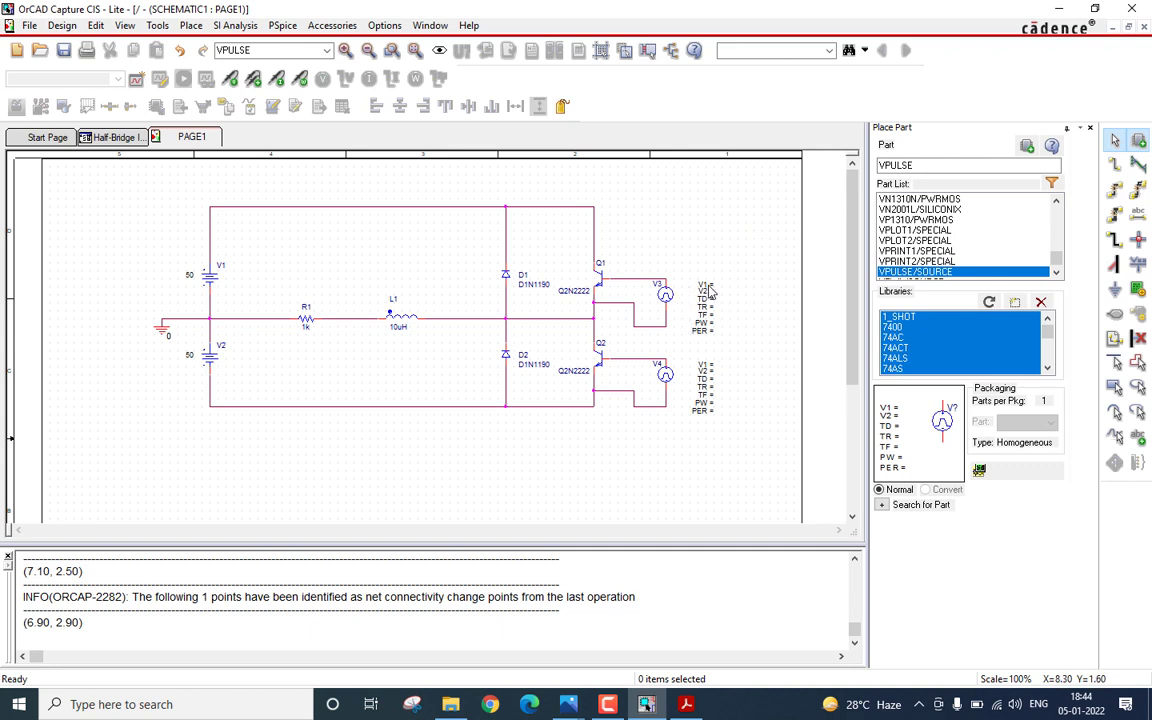
Step: Set V3's V1 to 0, V2 to 5 and delay TD to 0
double_click(707, 288)
text(0)
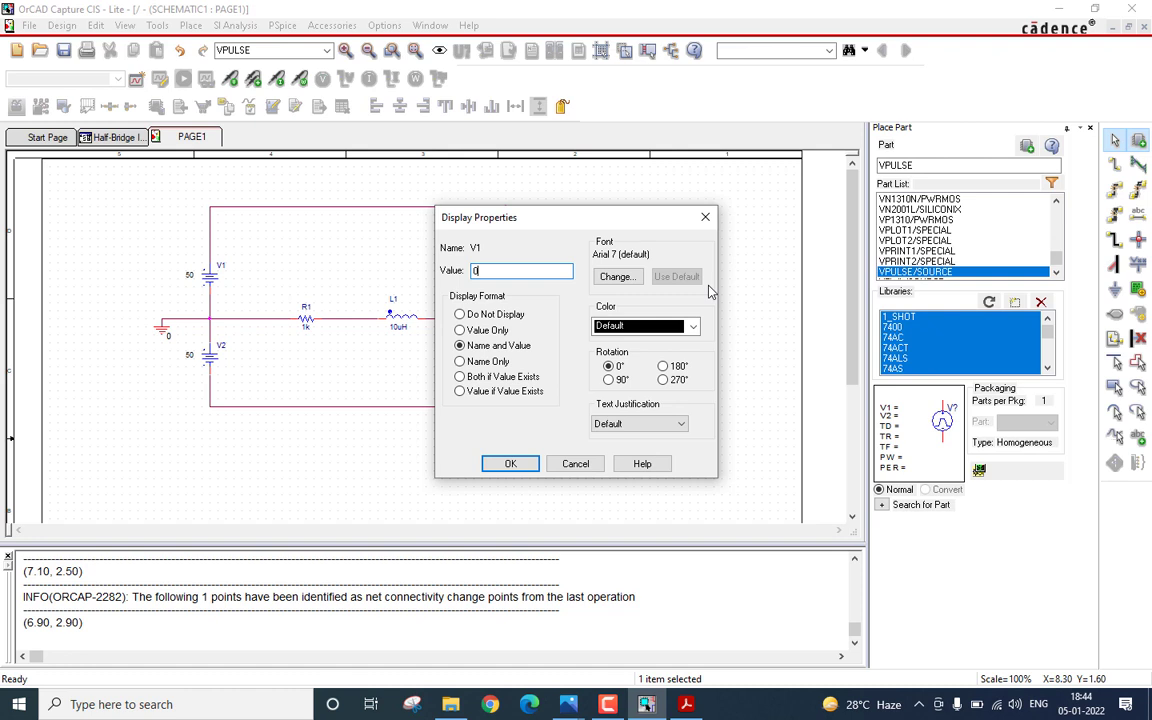
key(Return)
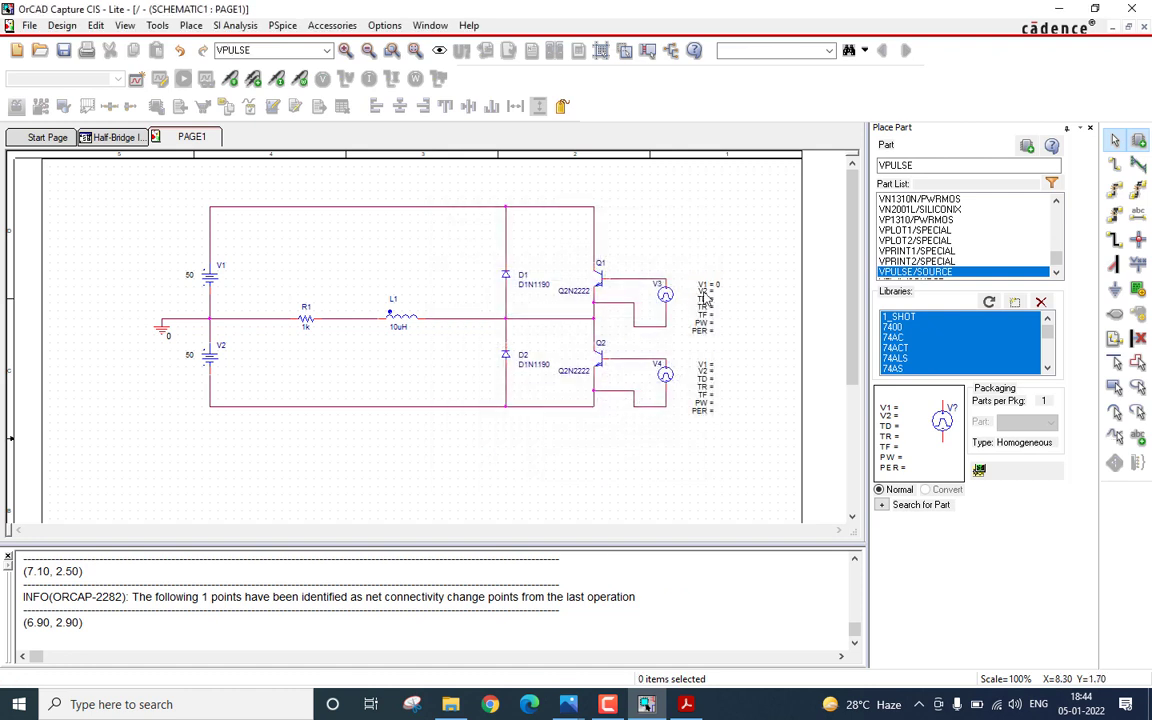
double_click(705, 290)
text(5)
key(Return)
double_click(708, 300)
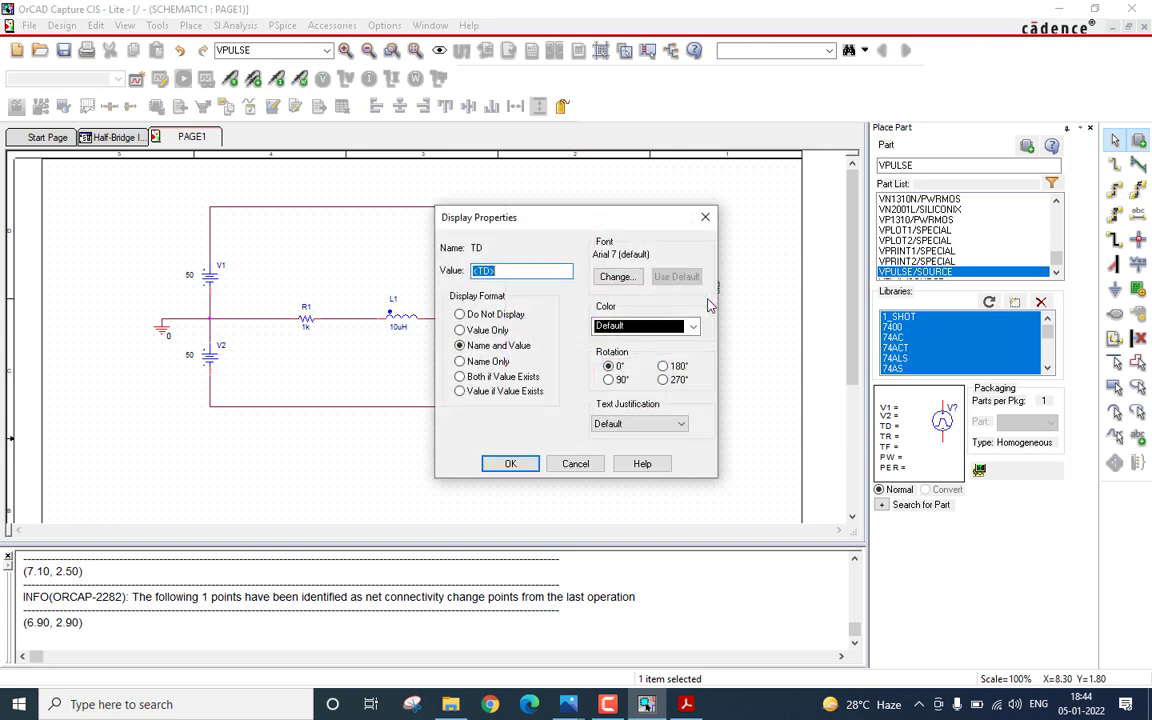
text(0)
key(Return)
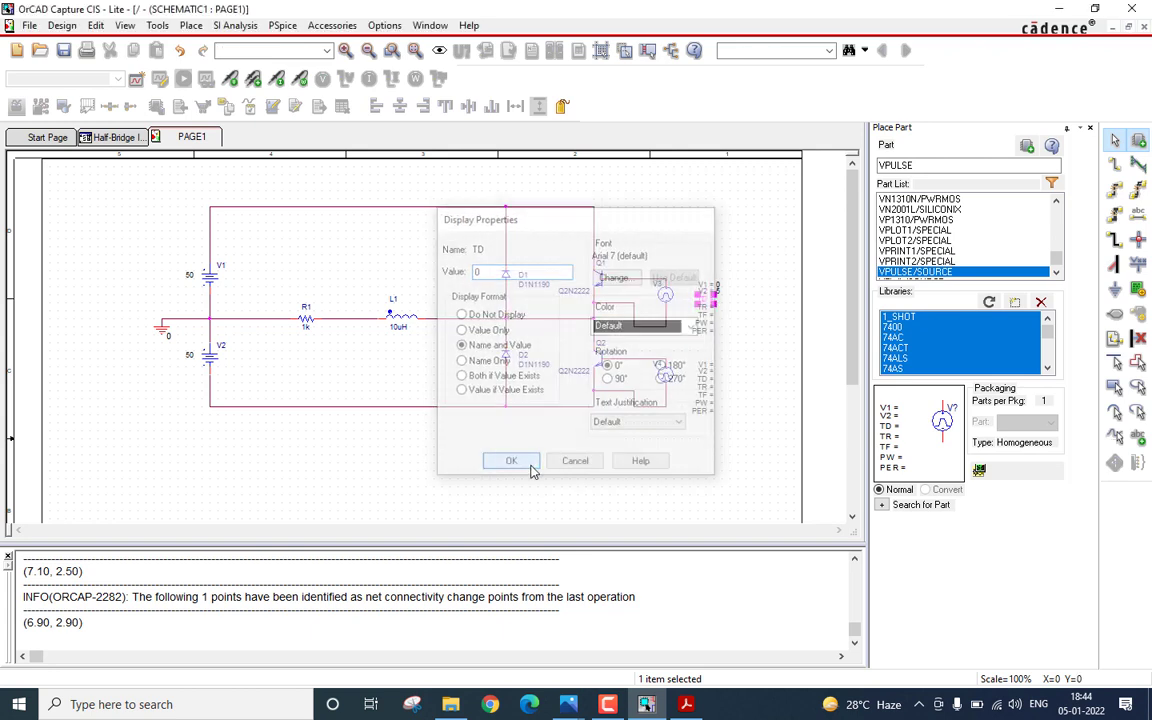
Step: Set V3's rise time TR and fall time TF to 2u
double_click(705, 306)
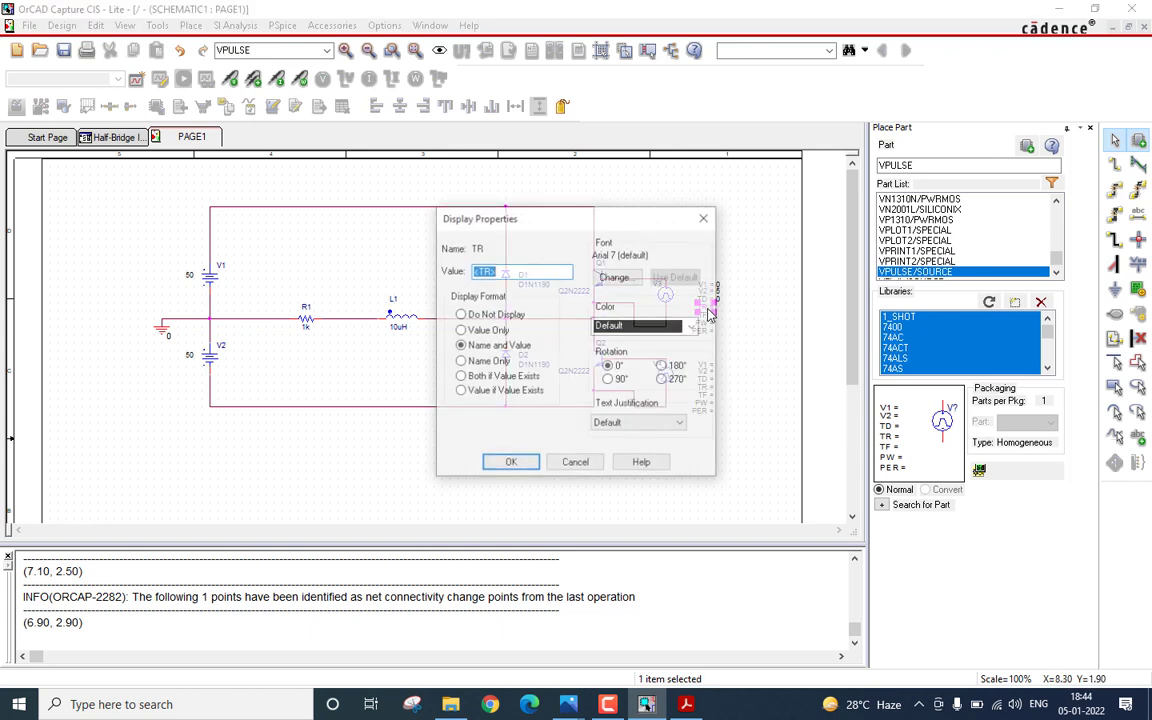
text(2n)
key(Return)
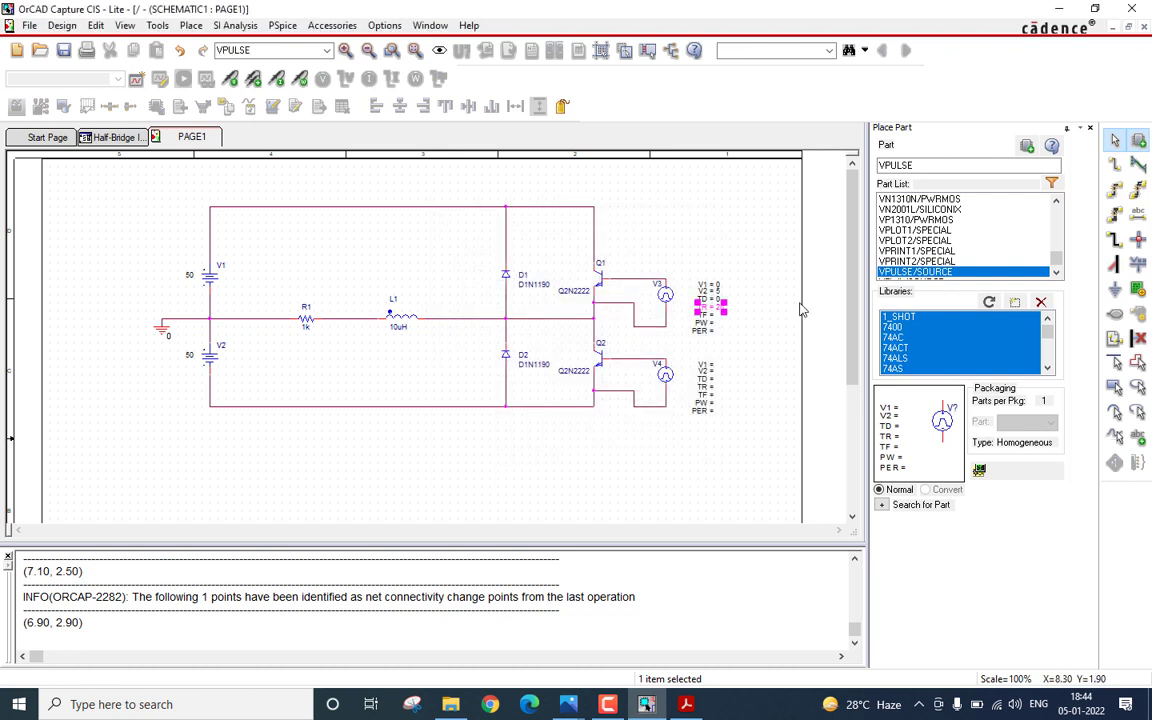
double_click(706, 315)
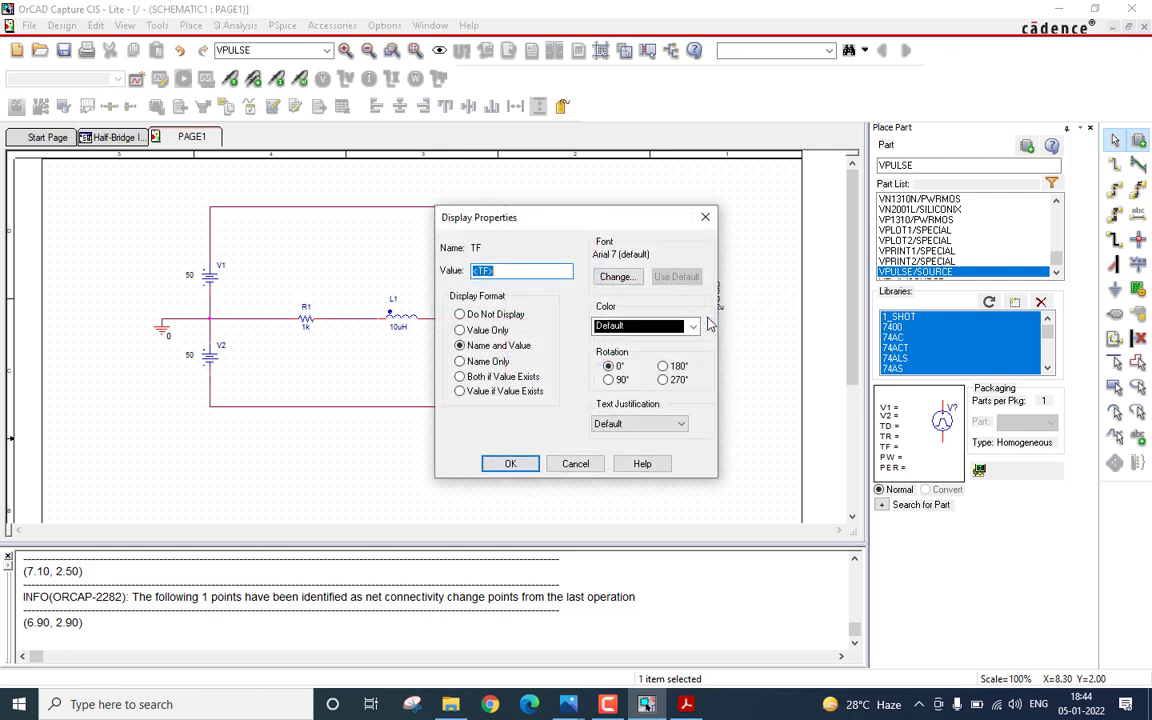
text(2u)
key(Return)
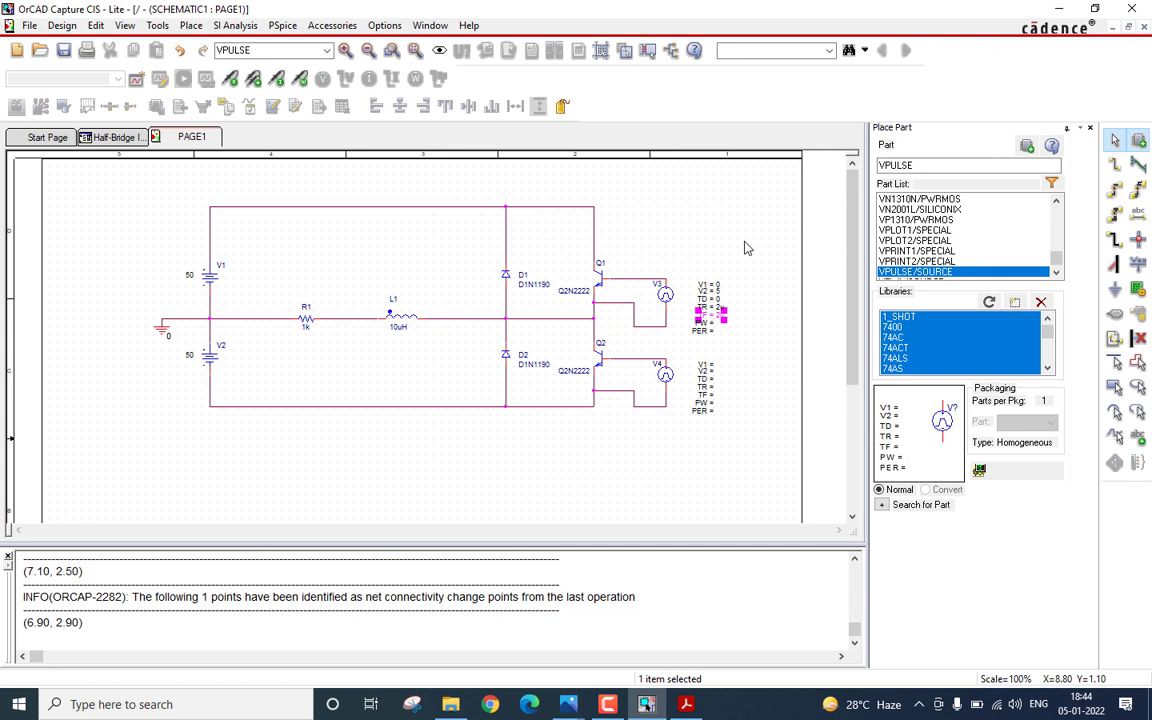
click(714, 333)
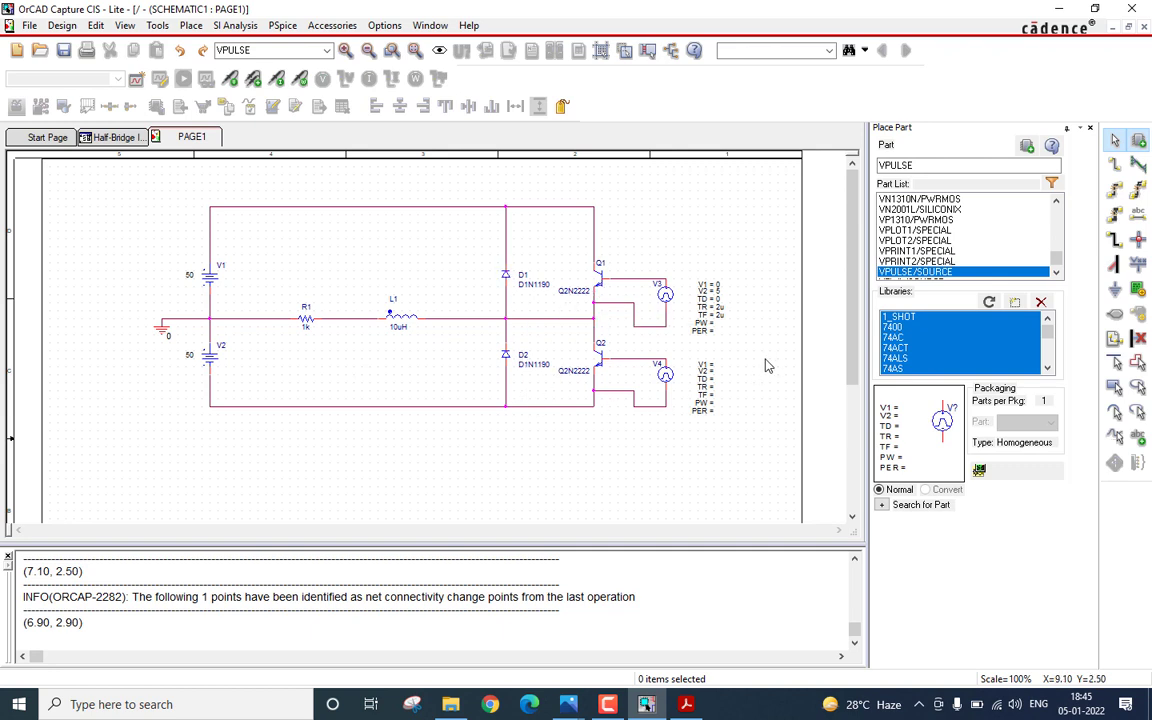
Step: Set V3's pulse width PW to 5m and period PER to 20m
double_click(712, 329)
text(5)
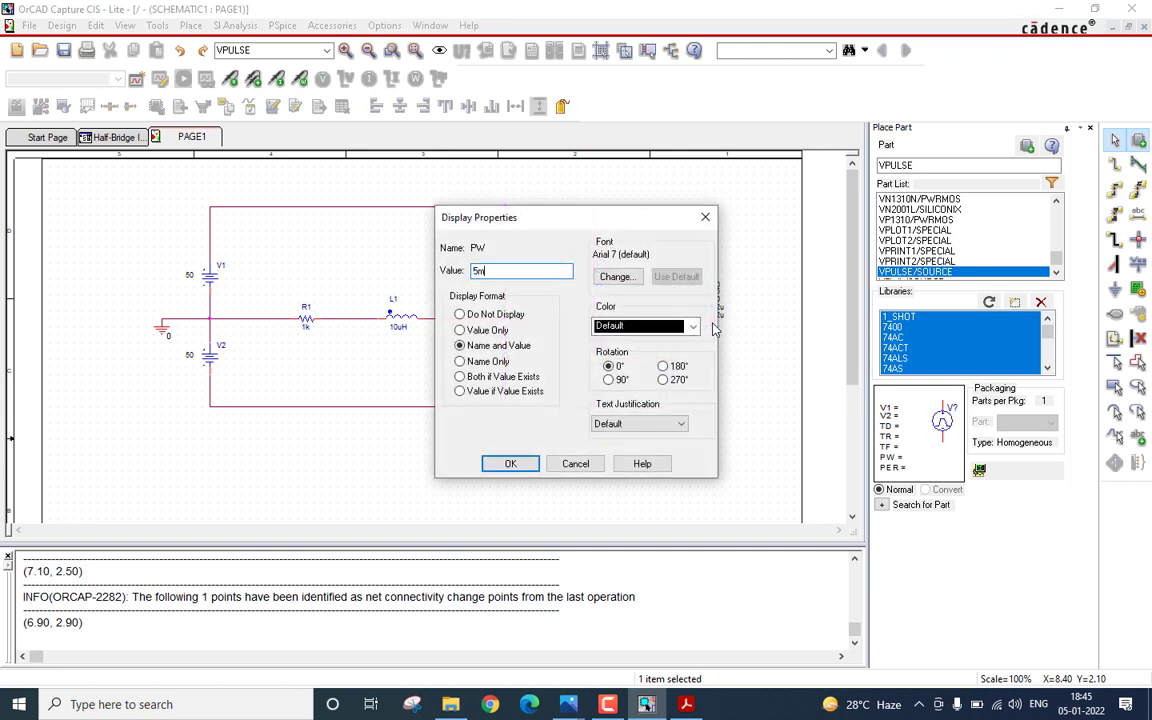
text(m)
key(Return)
click(708, 347)
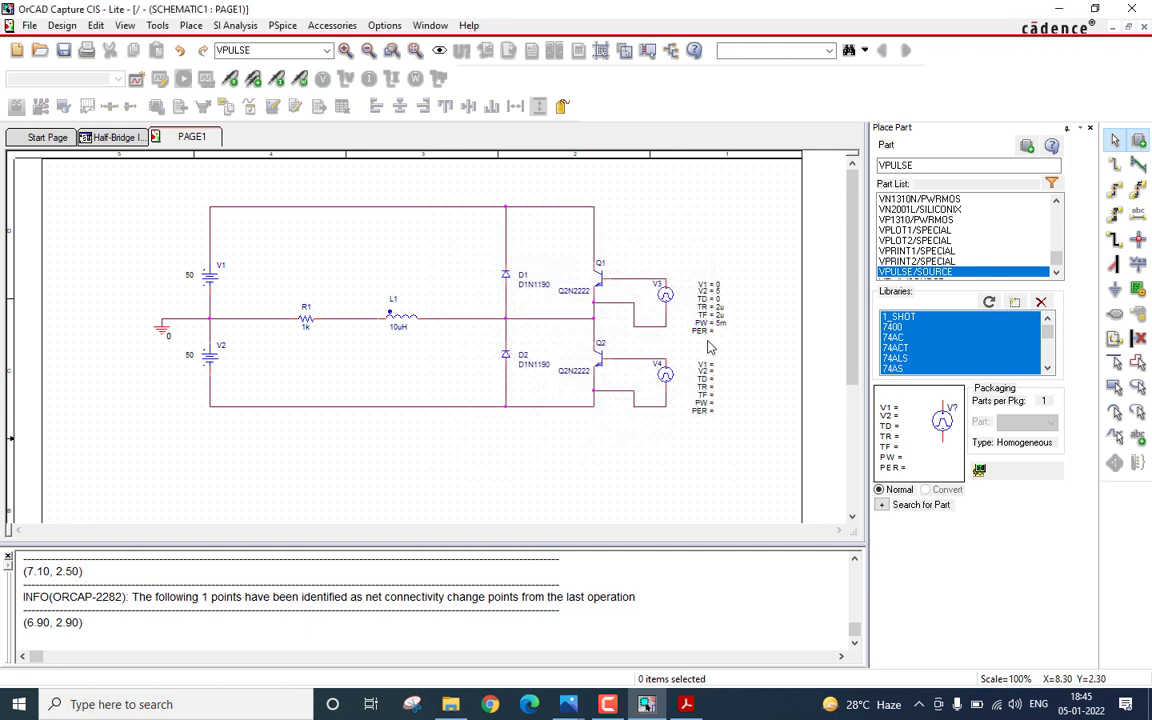
double_click(706, 331)
text(20m)
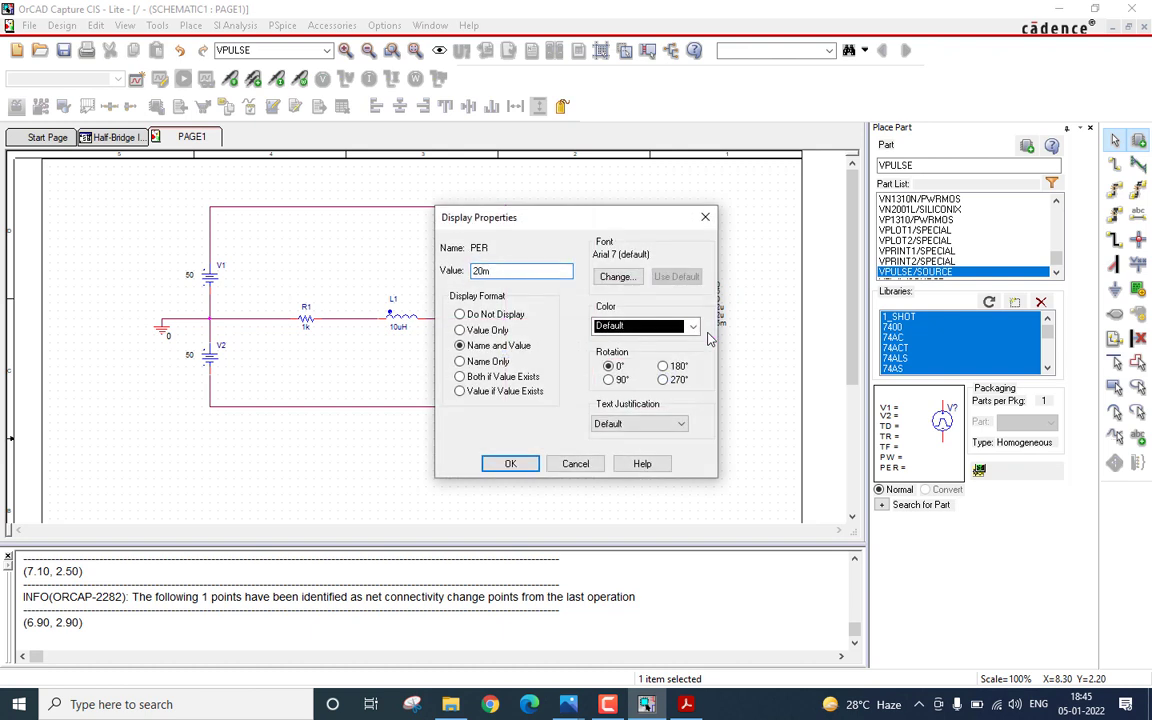
key(Return)
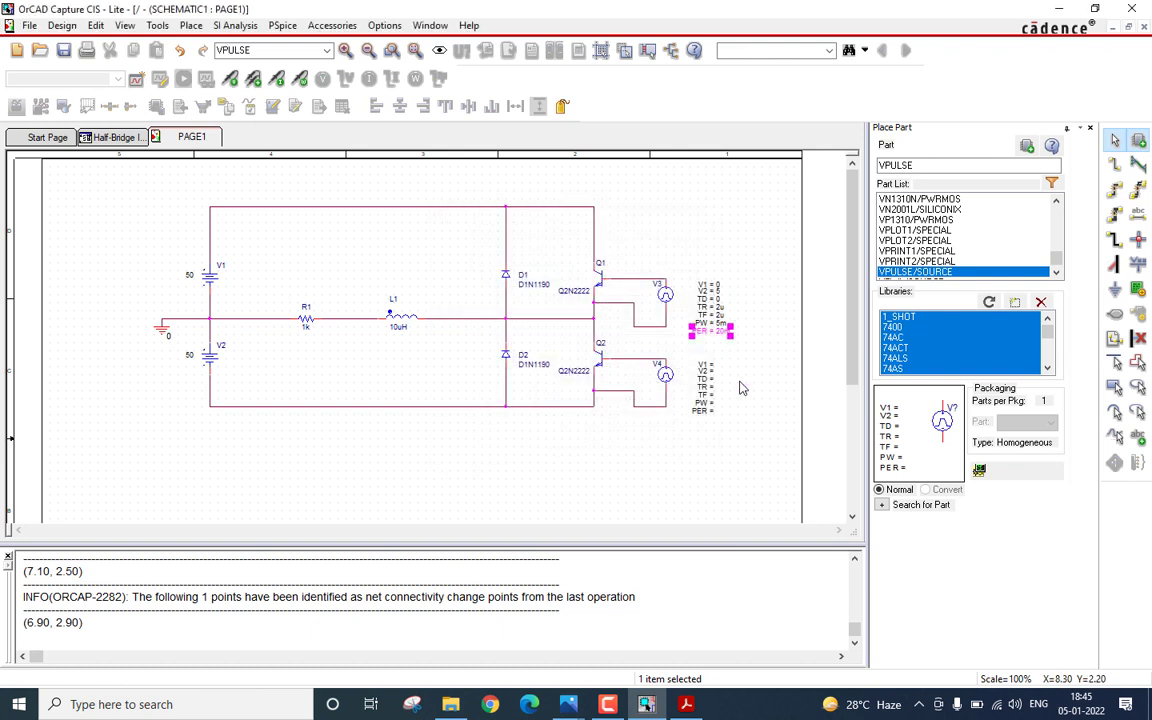
click(743, 271)
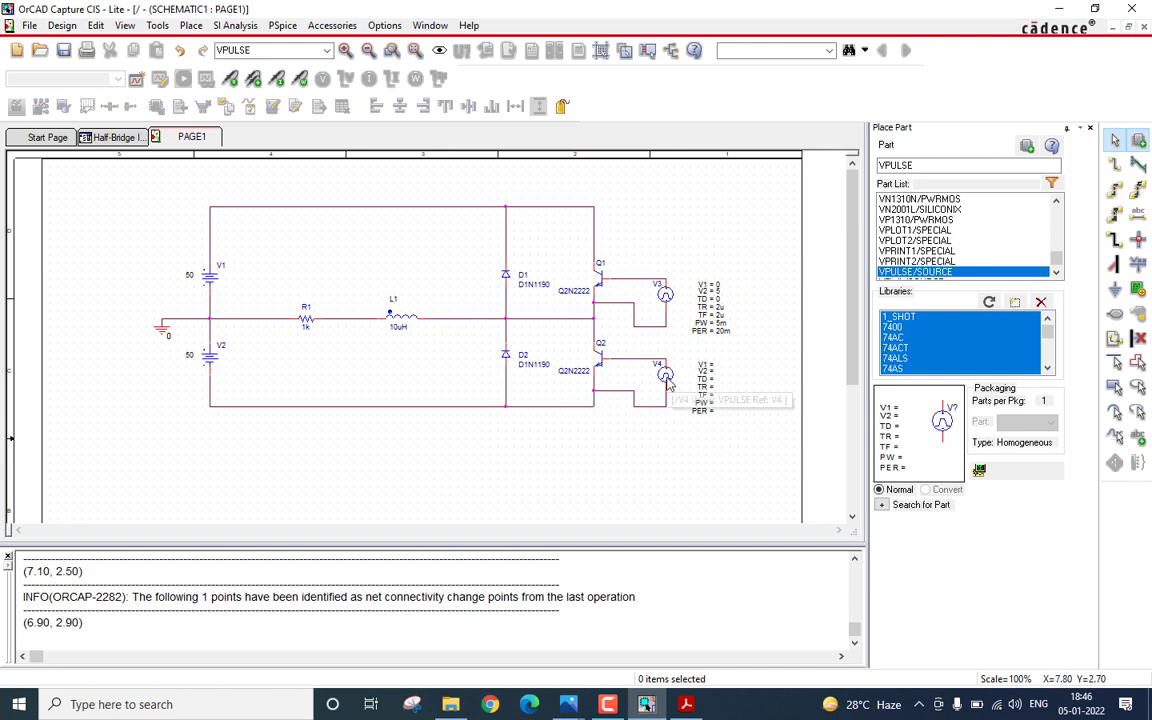
Step: Set V4's initial voltage V1 to 0 and pulsed voltage V2 to 5
double_click(705, 367)
text(0)
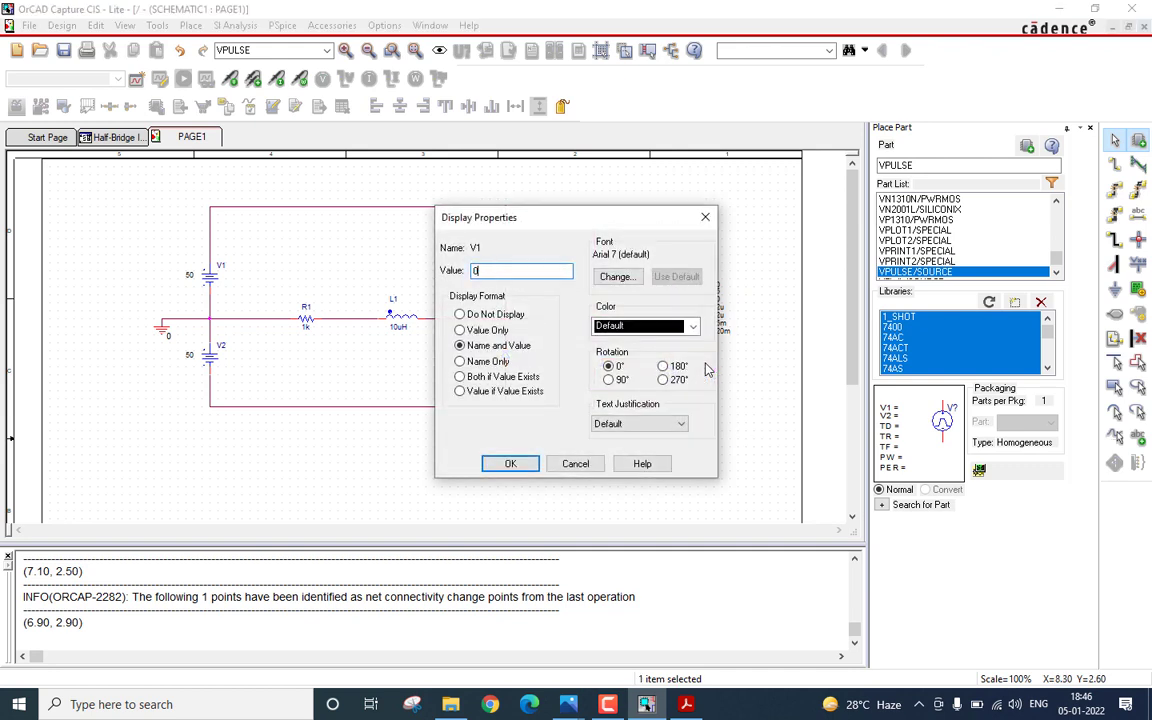
key(Return)
click(700, 378)
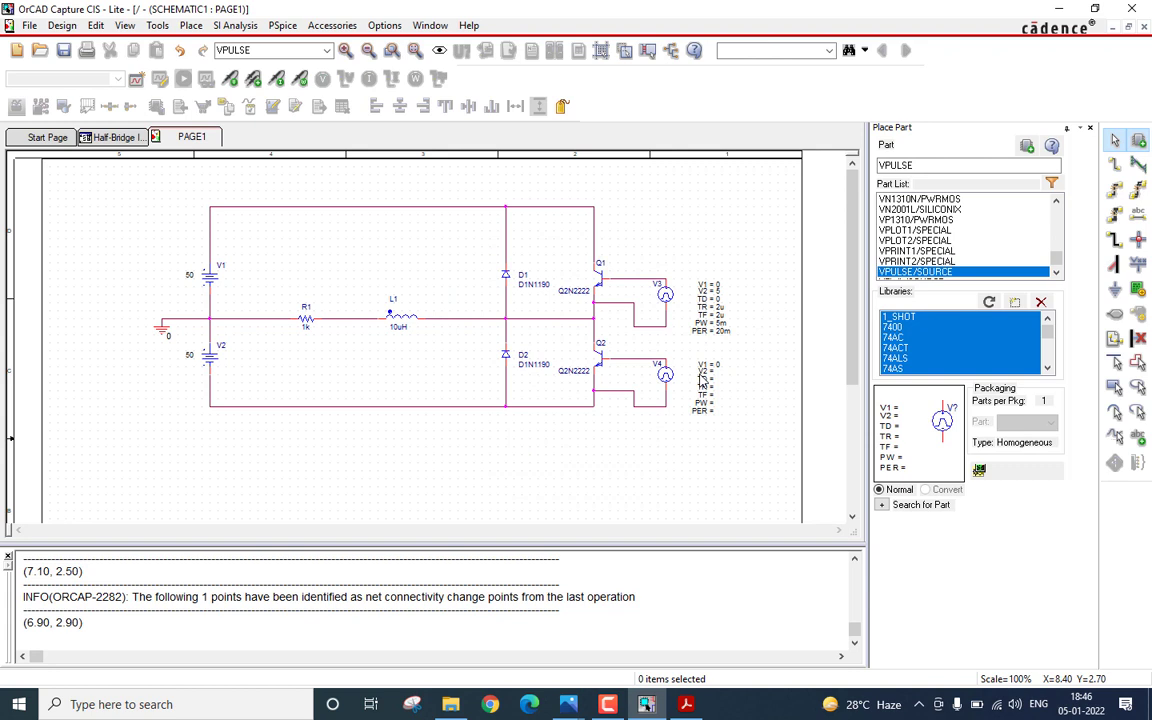
double_click(701, 374)
text(5)
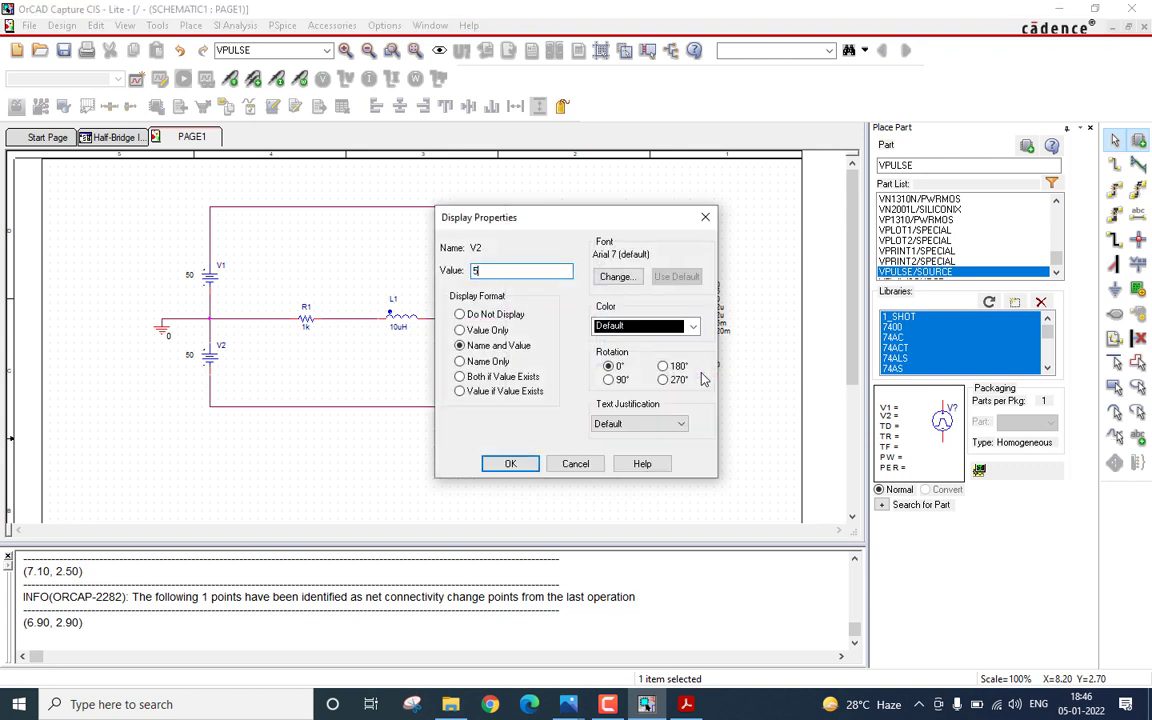
key(Return)
click(681, 292)
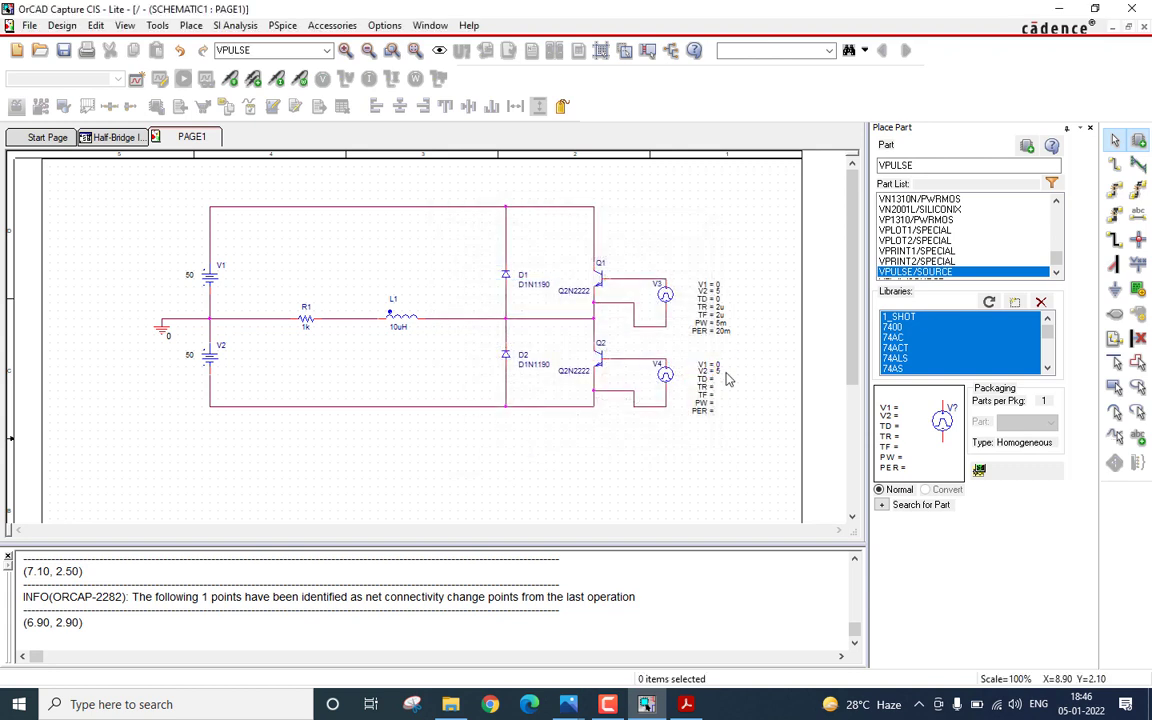
Step: Set V4's delay TD to 10m and rise time TR to 2u
click(706, 383)
double_click(706, 383)
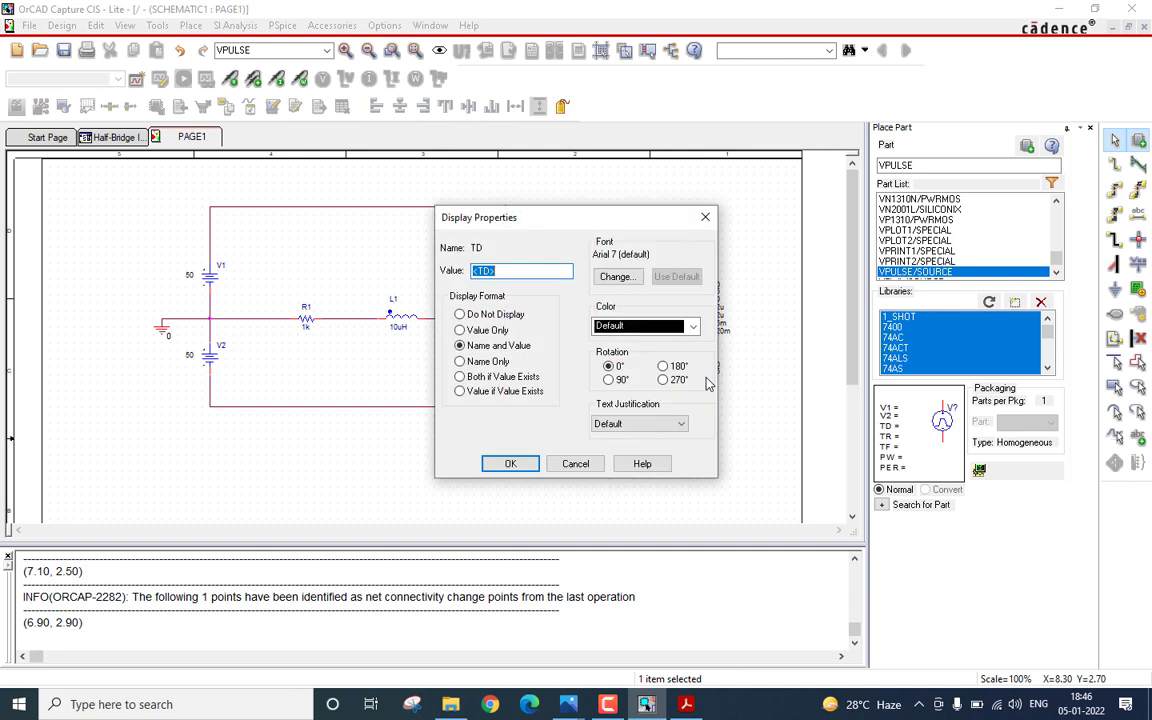
text(10m)
key(Return)
click(745, 374)
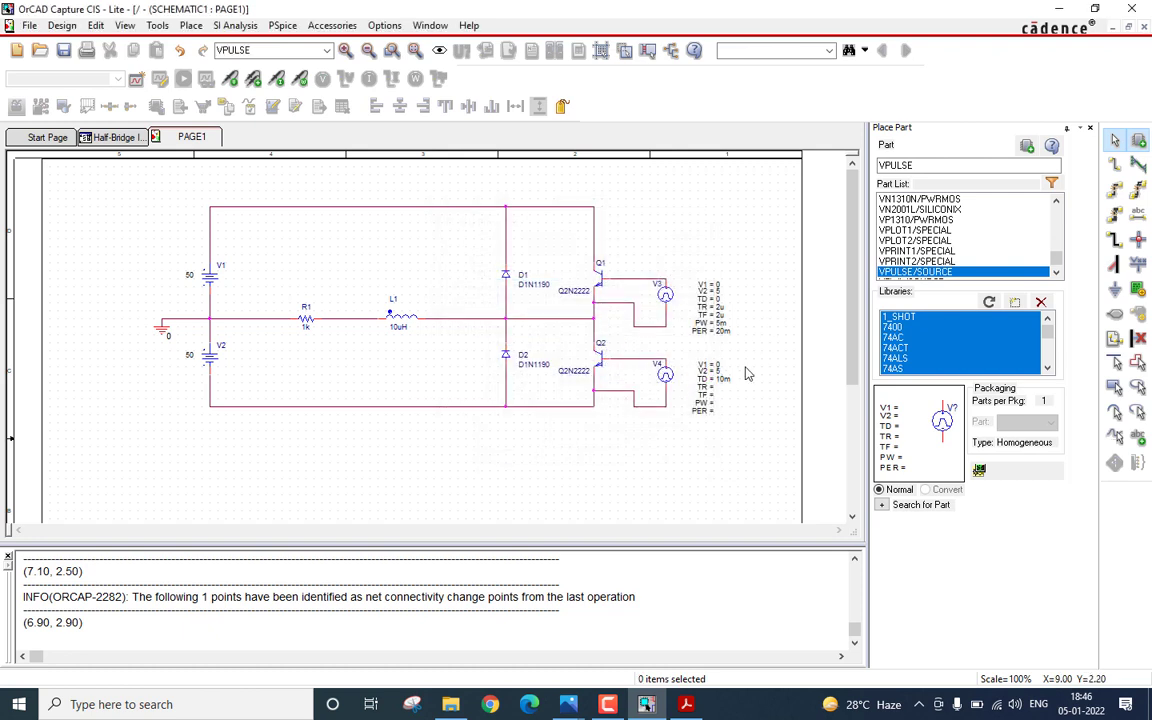
double_click(707, 388)
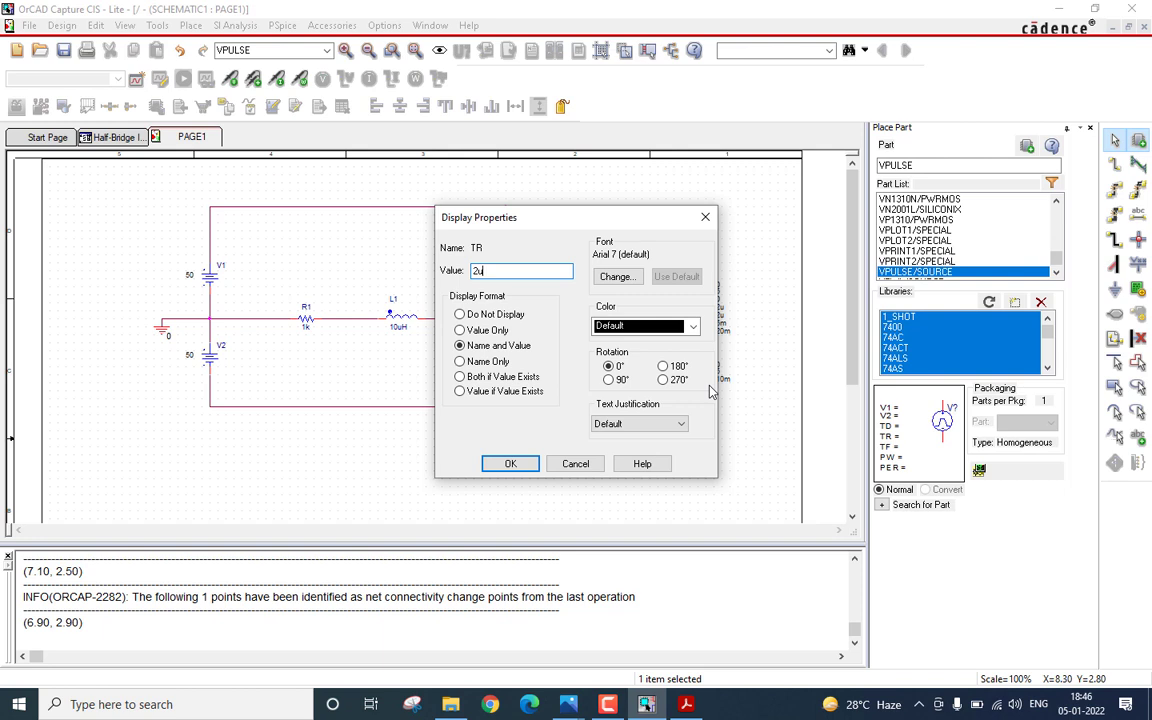
key(Return)
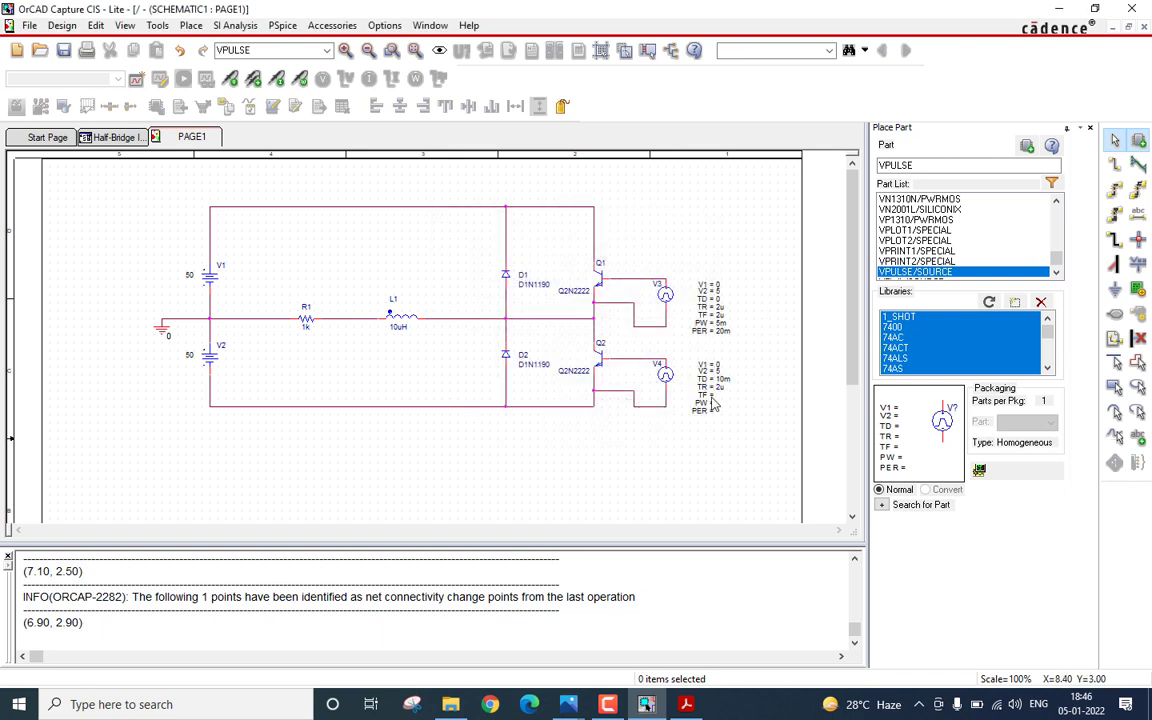
Step: Set V4's fall time TF to 2u and pulse width PW to 5m
double_click(712, 399)
text(2u)
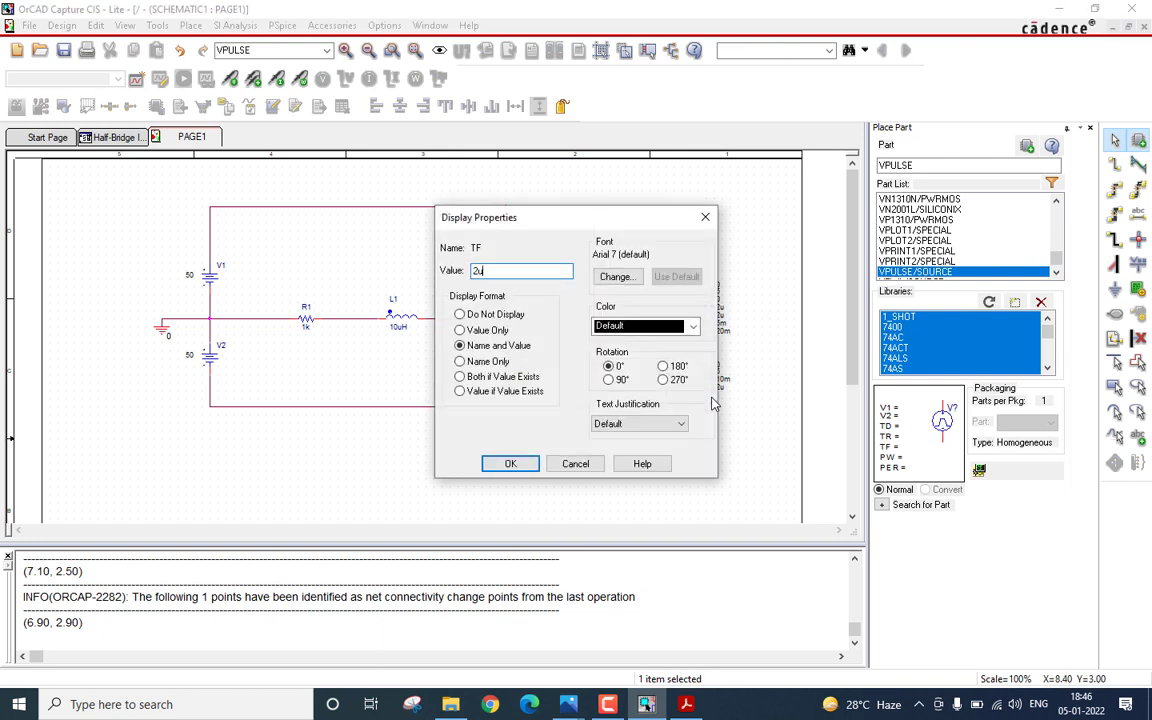
key(Return)
click(778, 352)
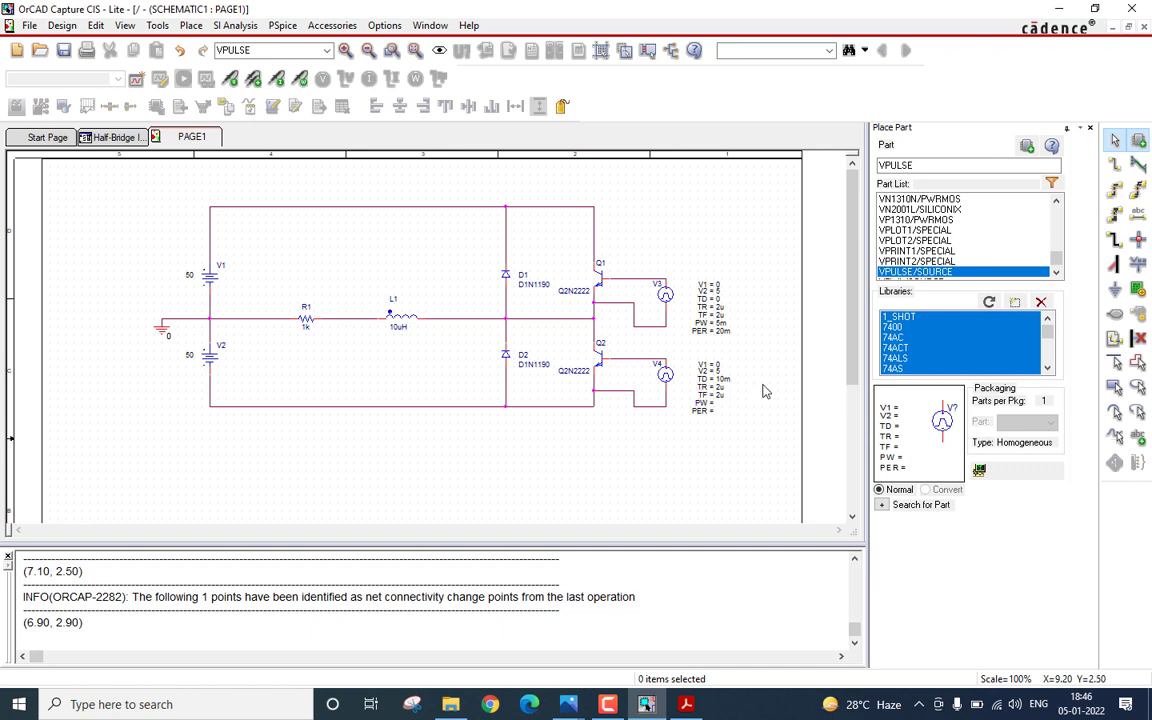
click(706, 404)
double_click(707, 408)
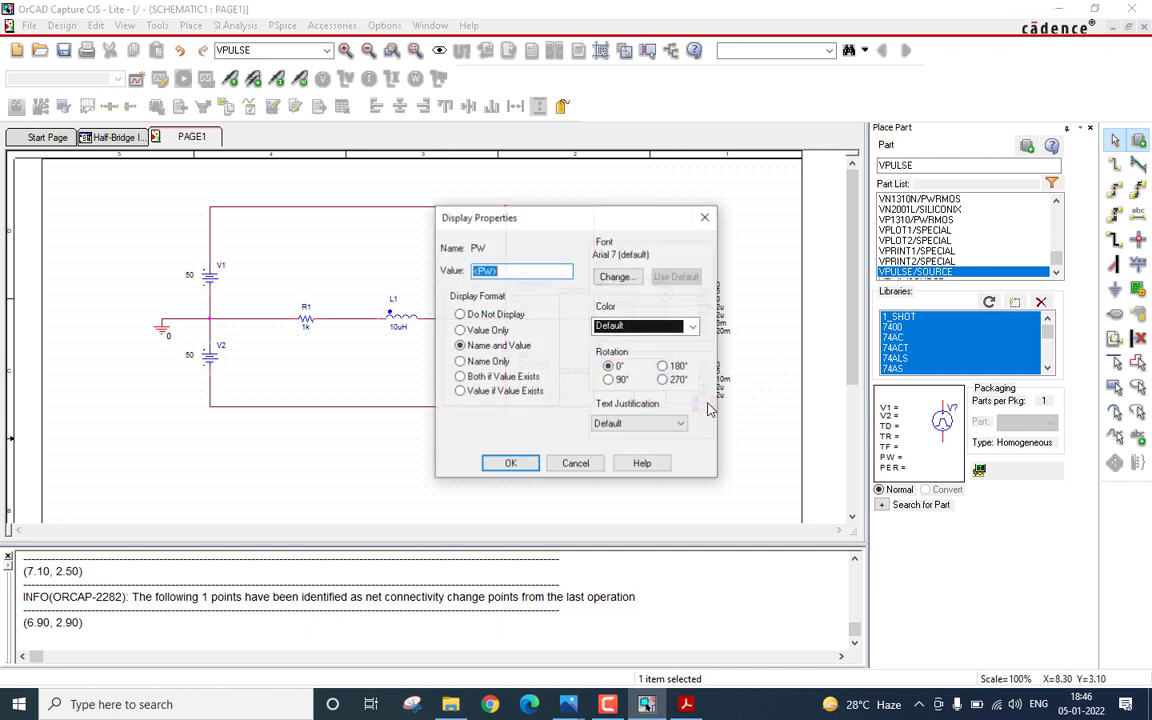
text(5m)
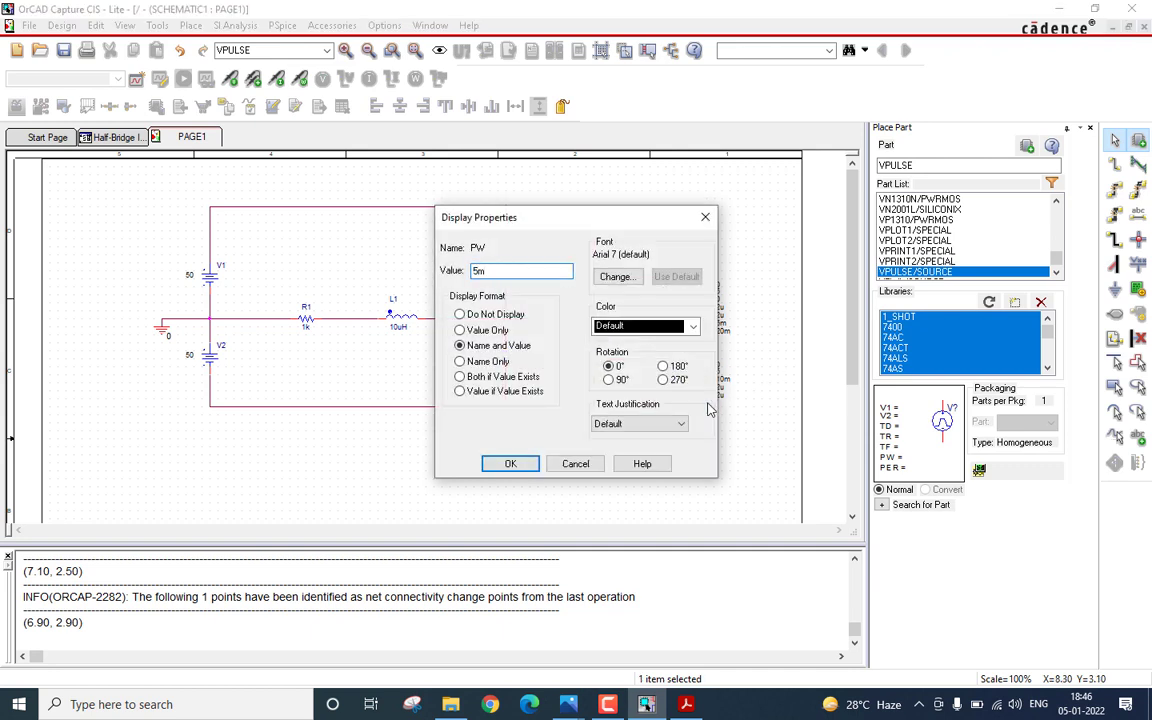
click(510, 463)
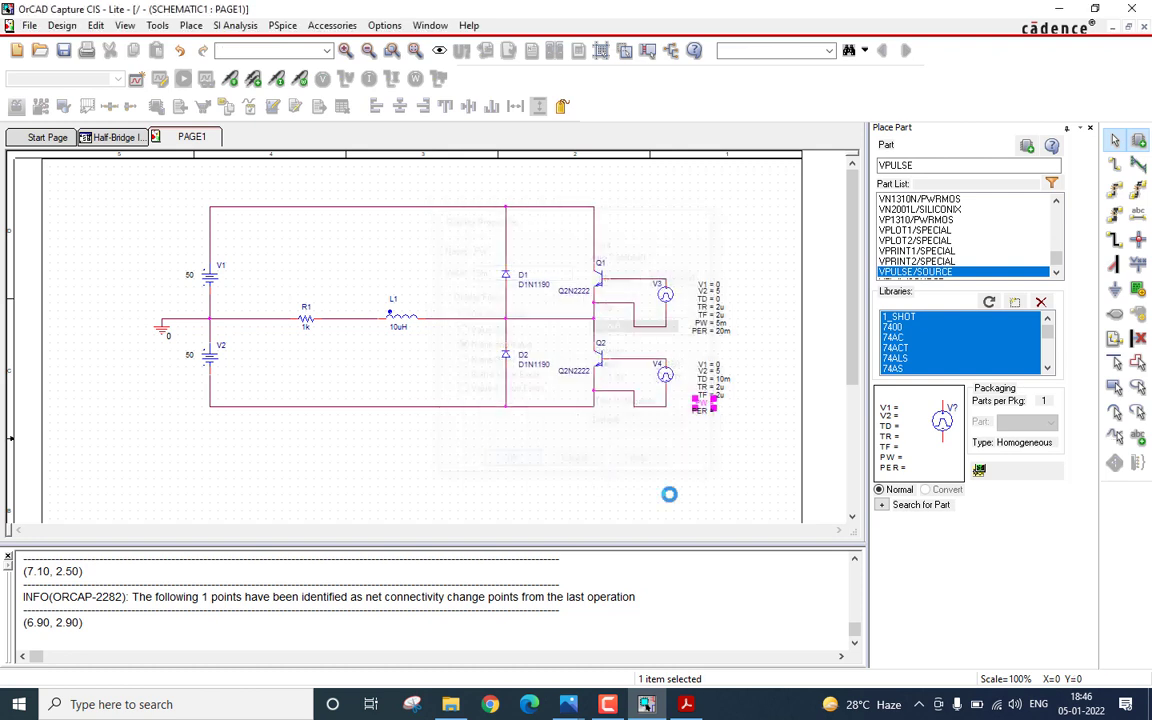
Step: Set V4's period PER to 20m
click(709, 418)
click(709, 418)
double_click(709, 418)
text(20m)
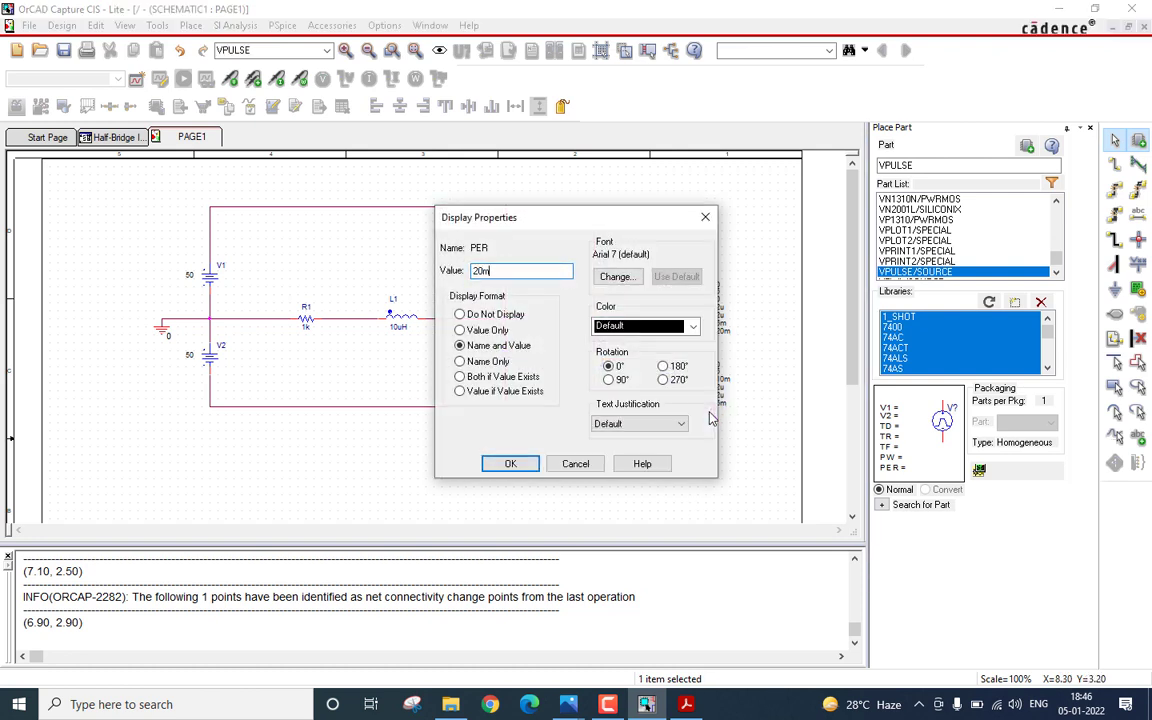
key(Return)
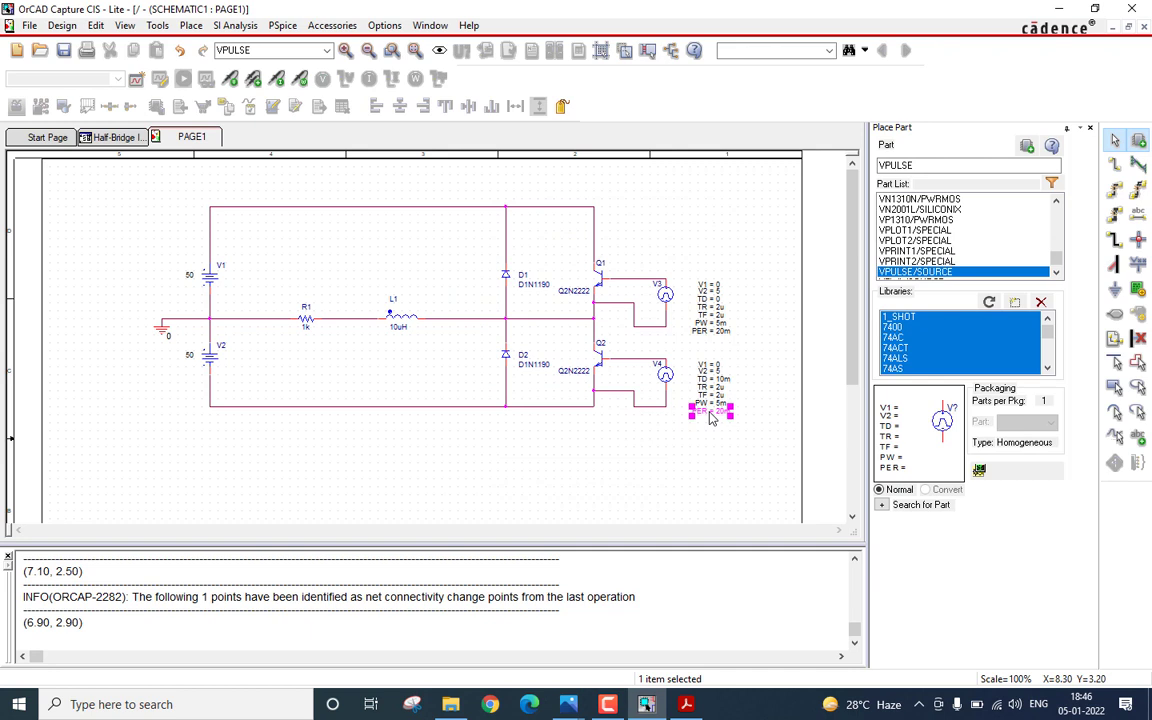
click(761, 342)
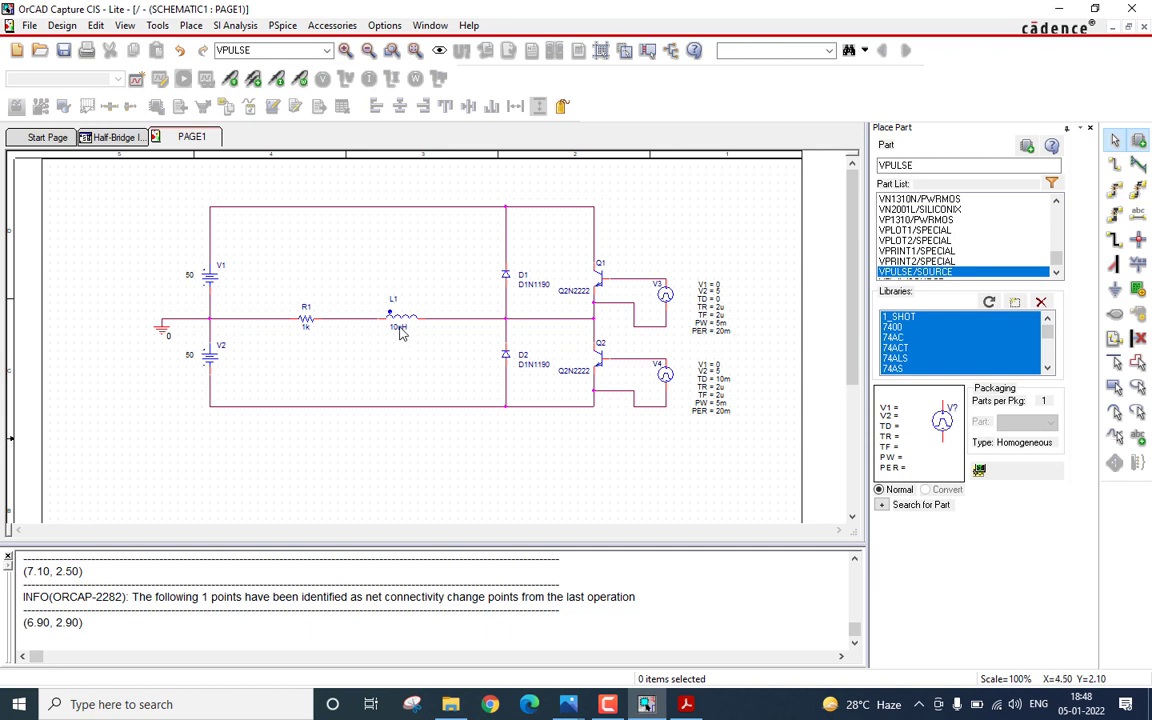
Step: Change L1's inductance value to 5 and R1's resistance value to 1
double_click(400, 330)
text(6)
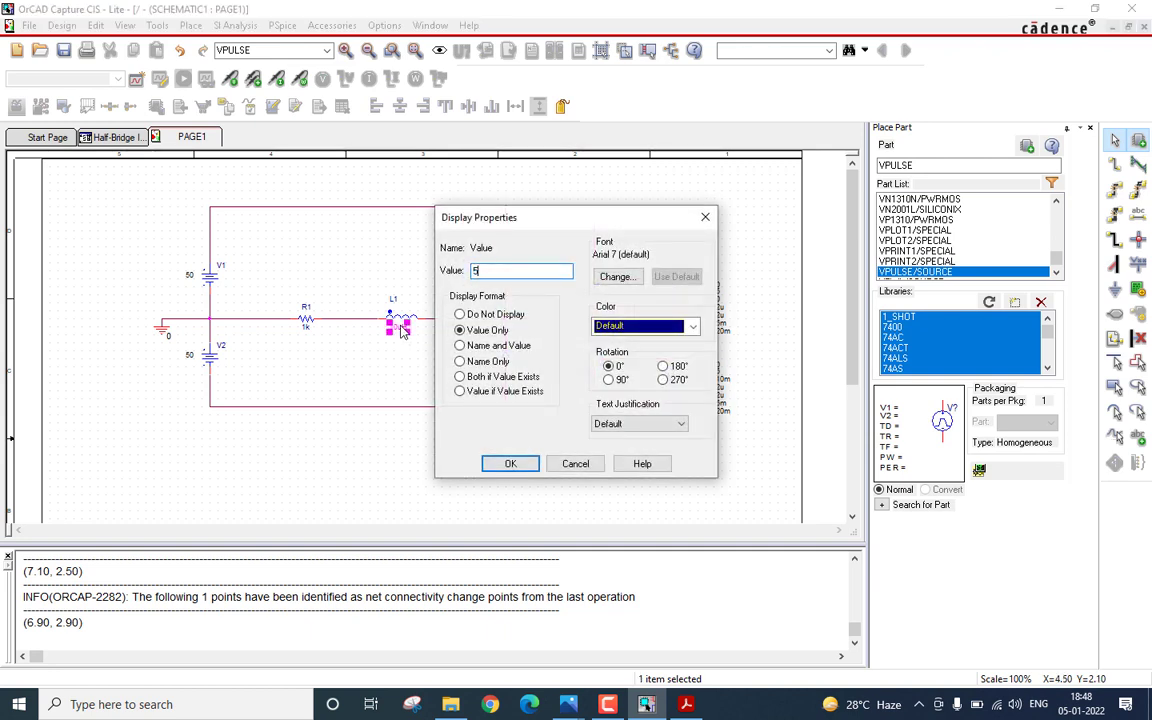
key(Return)
click(282, 300)
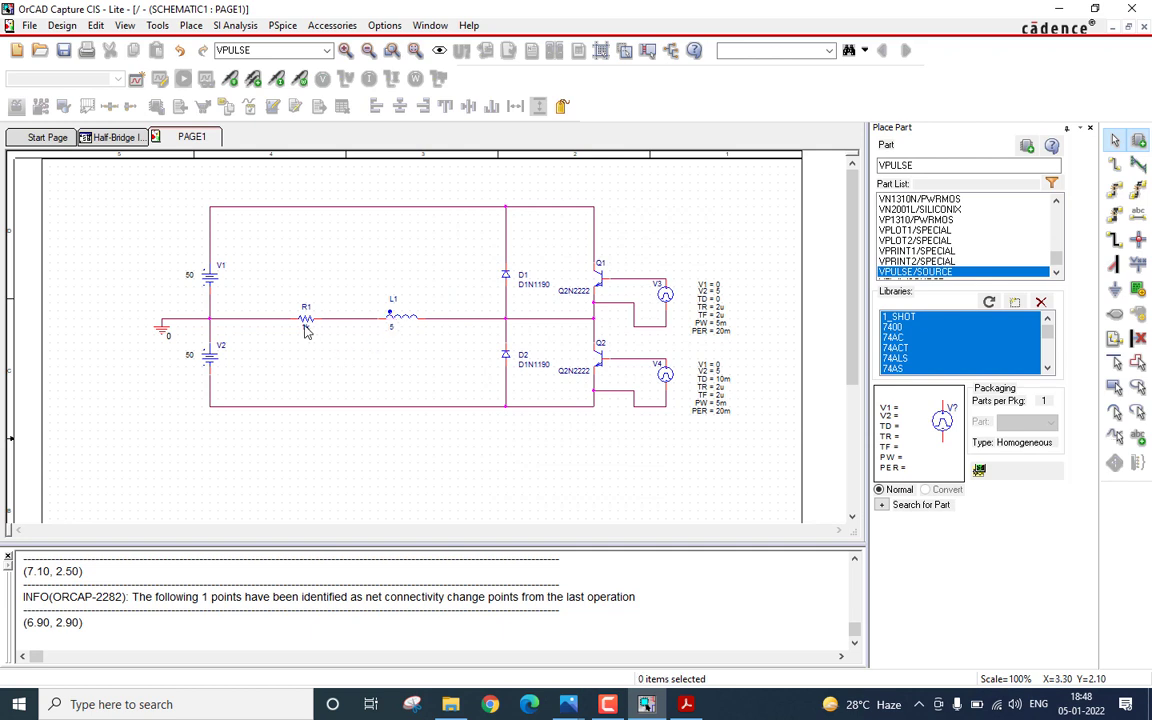
double_click(306, 326)
text(1)
key(Return)
click(335, 376)
Step: Create a new simulation profile named 'half-bridge'
click(283, 26)
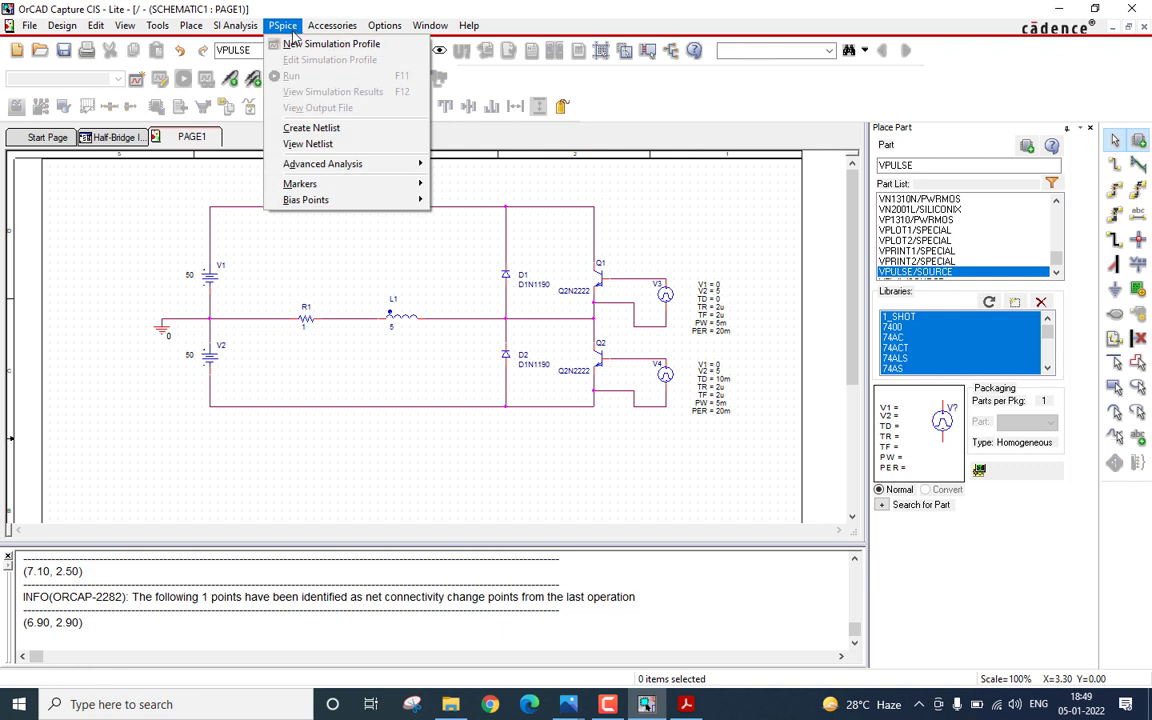
click(295, 45)
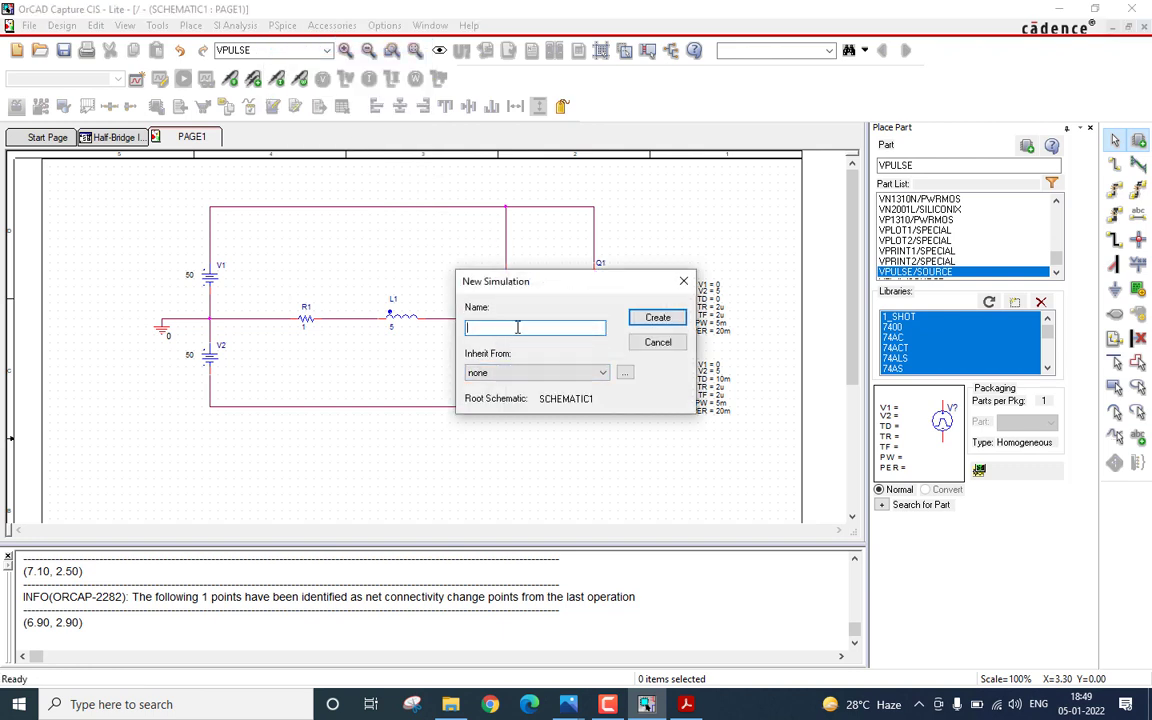
text(half-bridge)
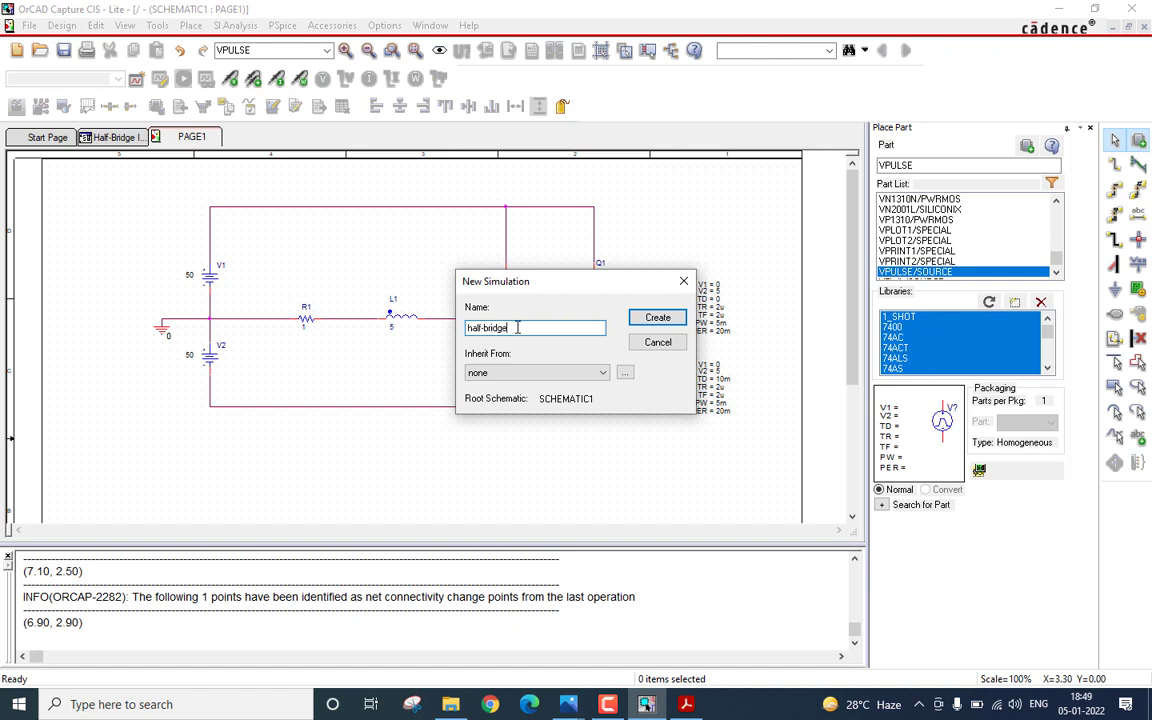
click(668, 318)
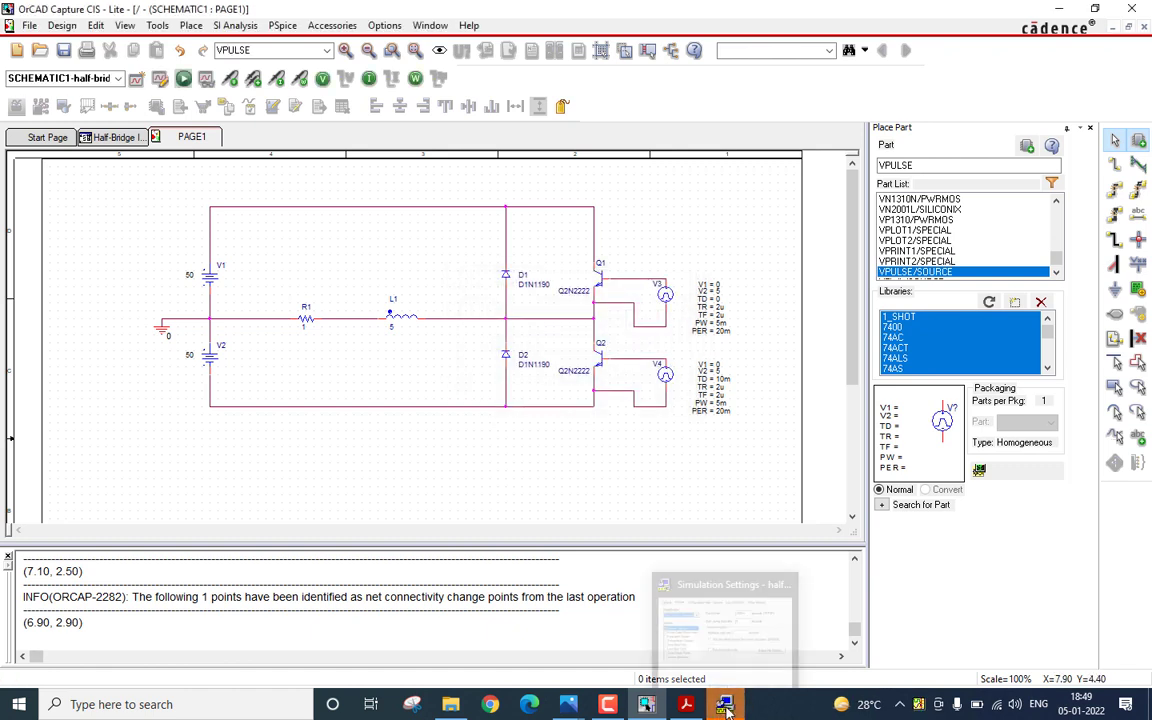
Step: Choose Time Domain (Transient) analysis with run time 40m and maximum step size 0.01m
click(653, 590)
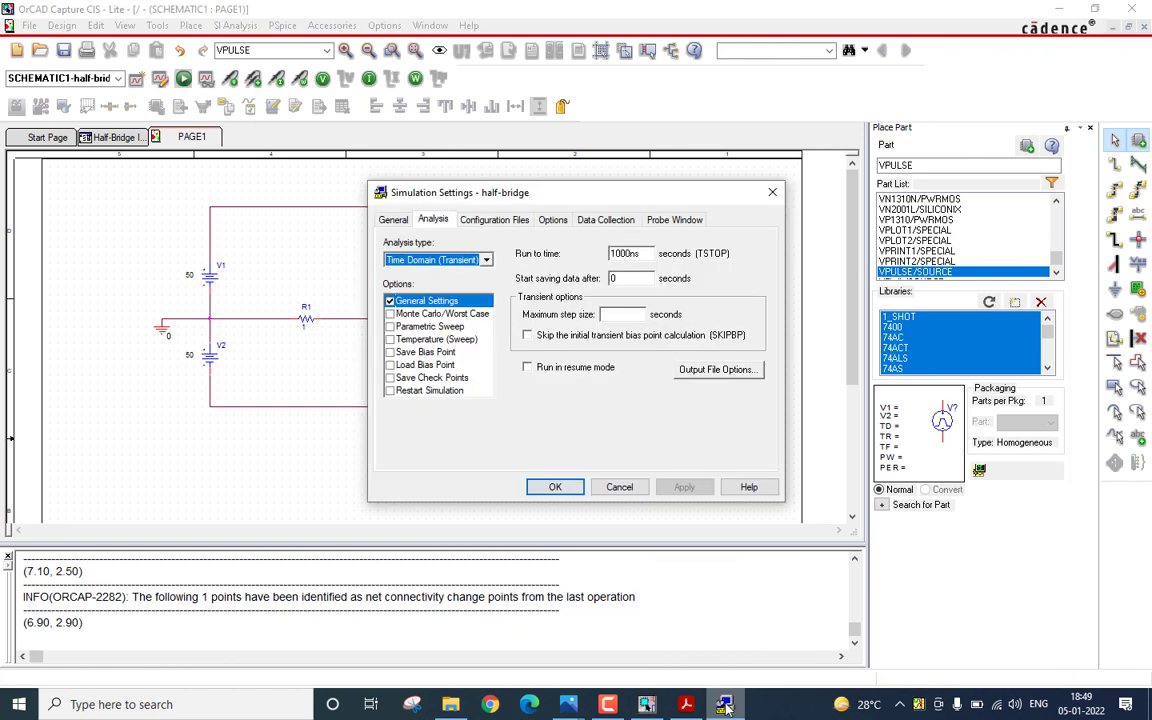
click(487, 261)
click(484, 275)
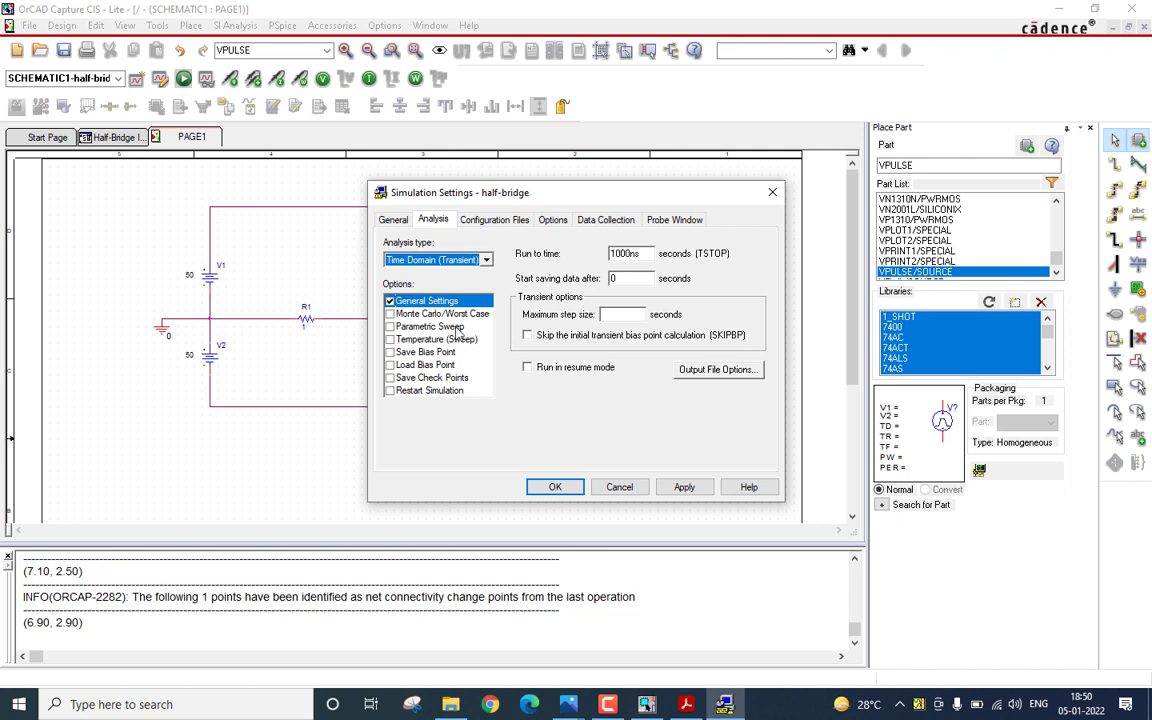
key(Tab)
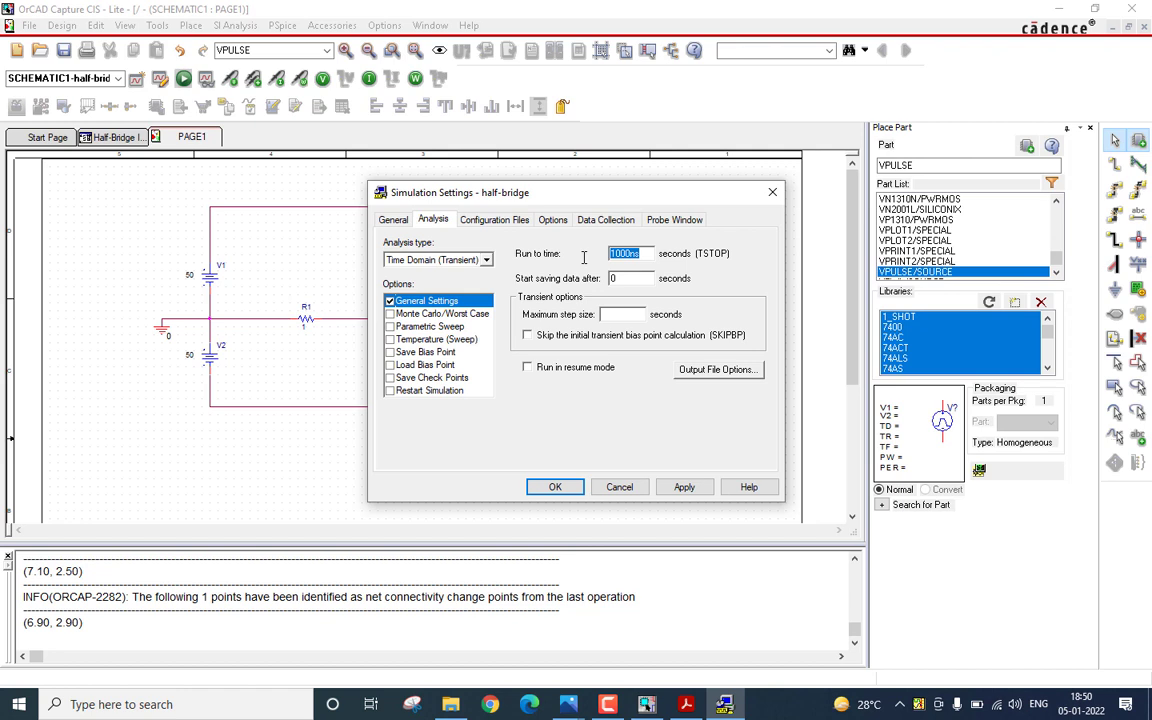
drag(635, 198, 493, 208)
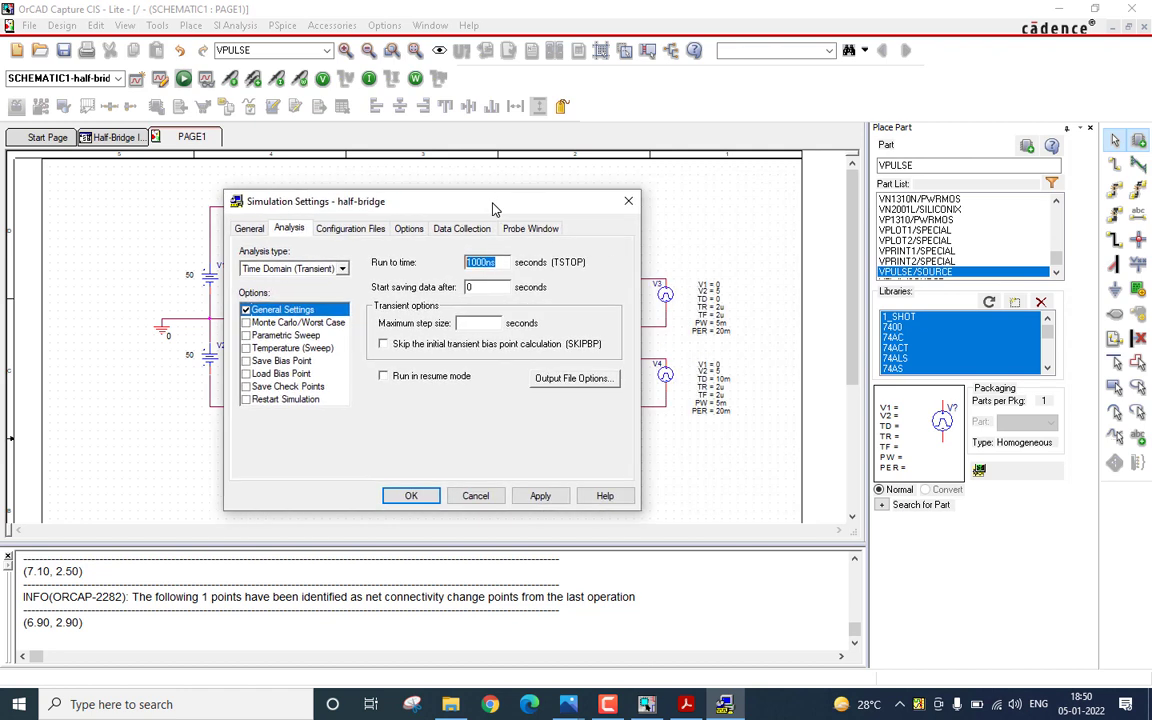
key(BackSpace)
text(40m)
click(490, 290)
double_click(490, 290)
click(474, 323)
text(0.01m)
click(540, 496)
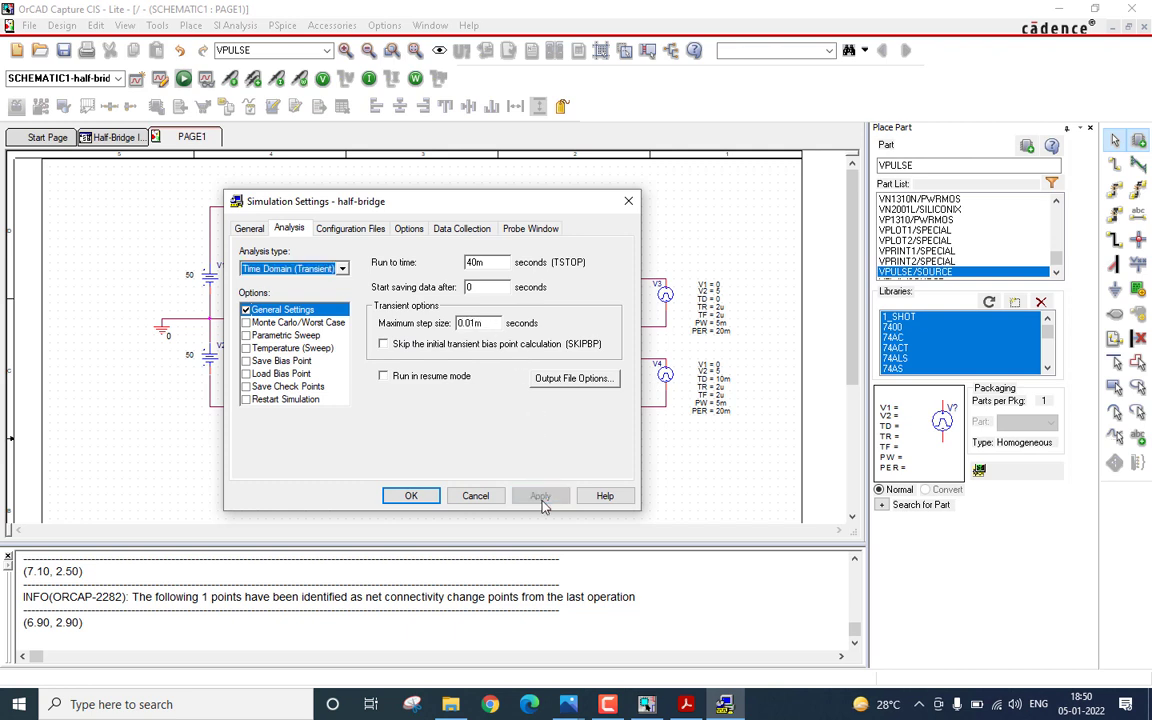
click(410, 496)
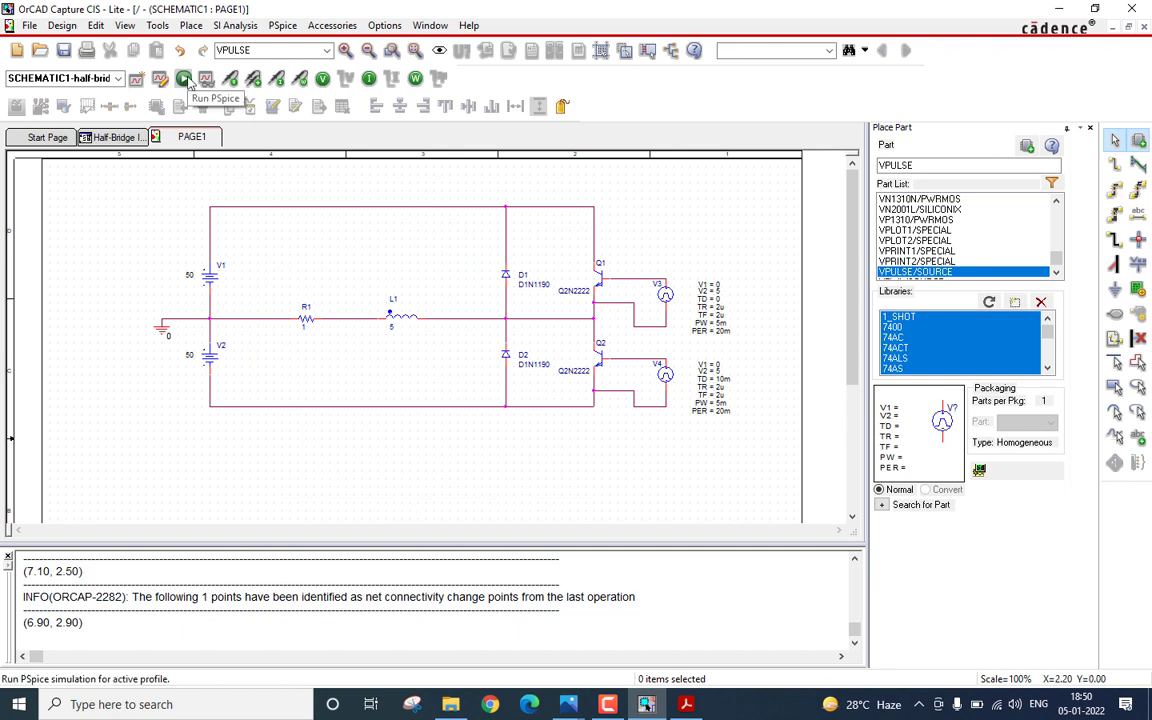
Step: Run PSpice on the half-bridge, check the plot window, then return to the schematic
click(184, 79)
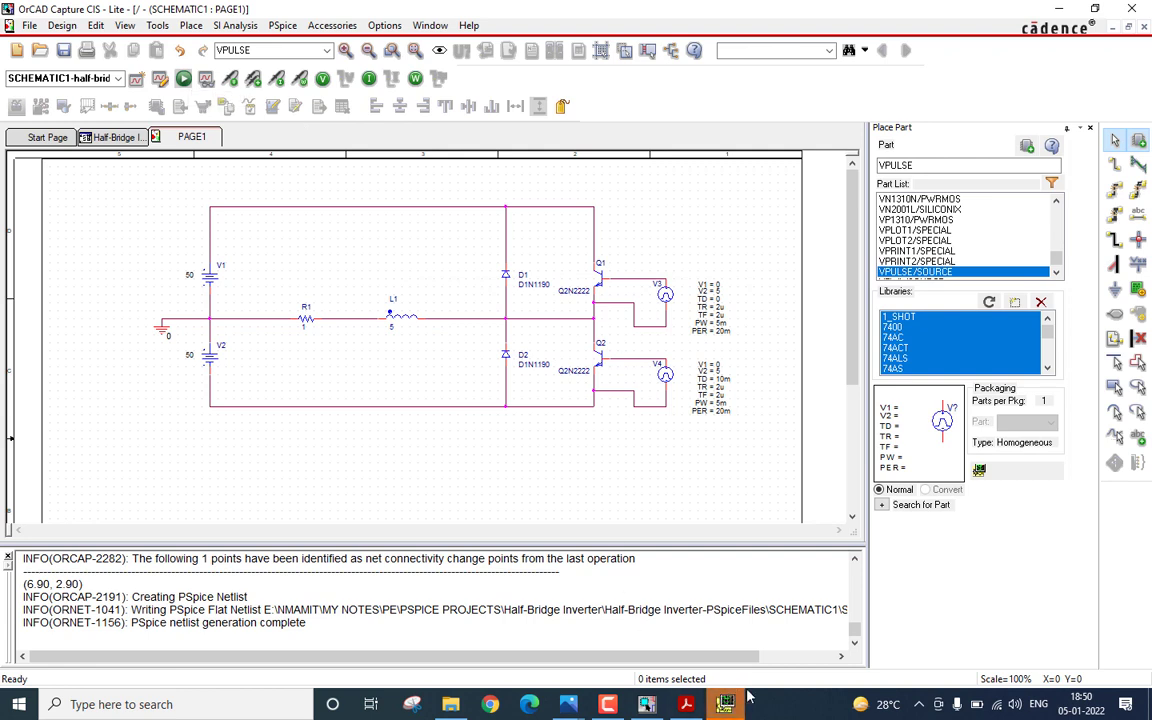
click(727, 706)
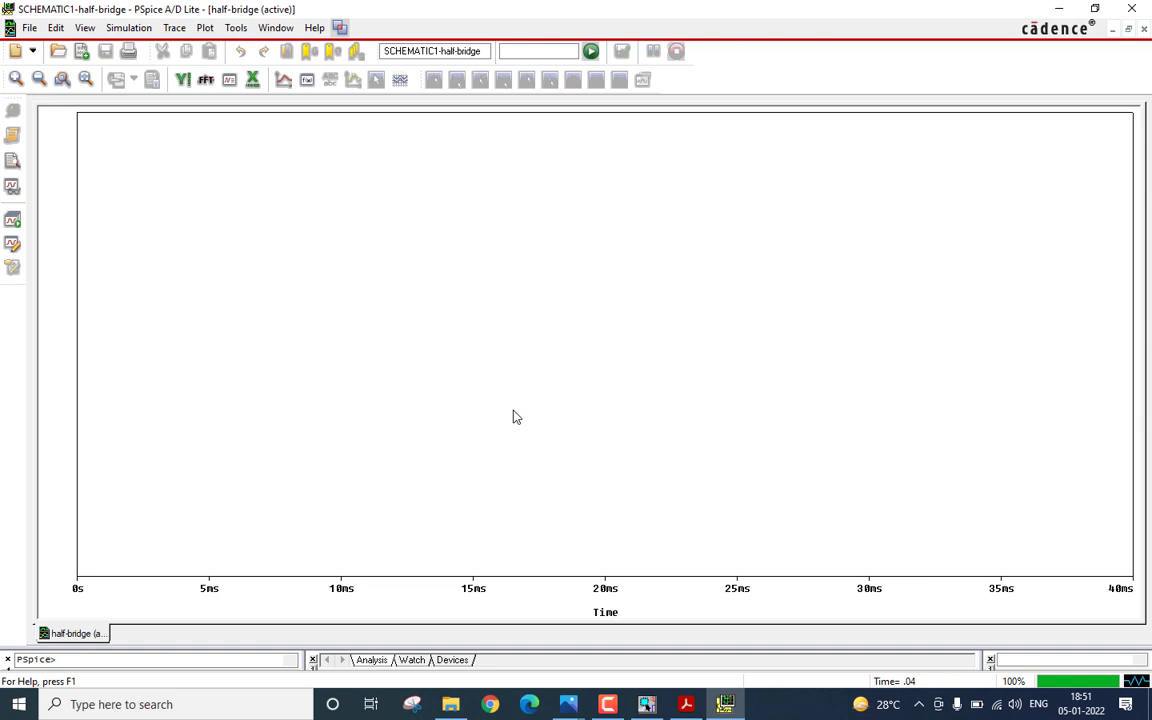
click(647, 704)
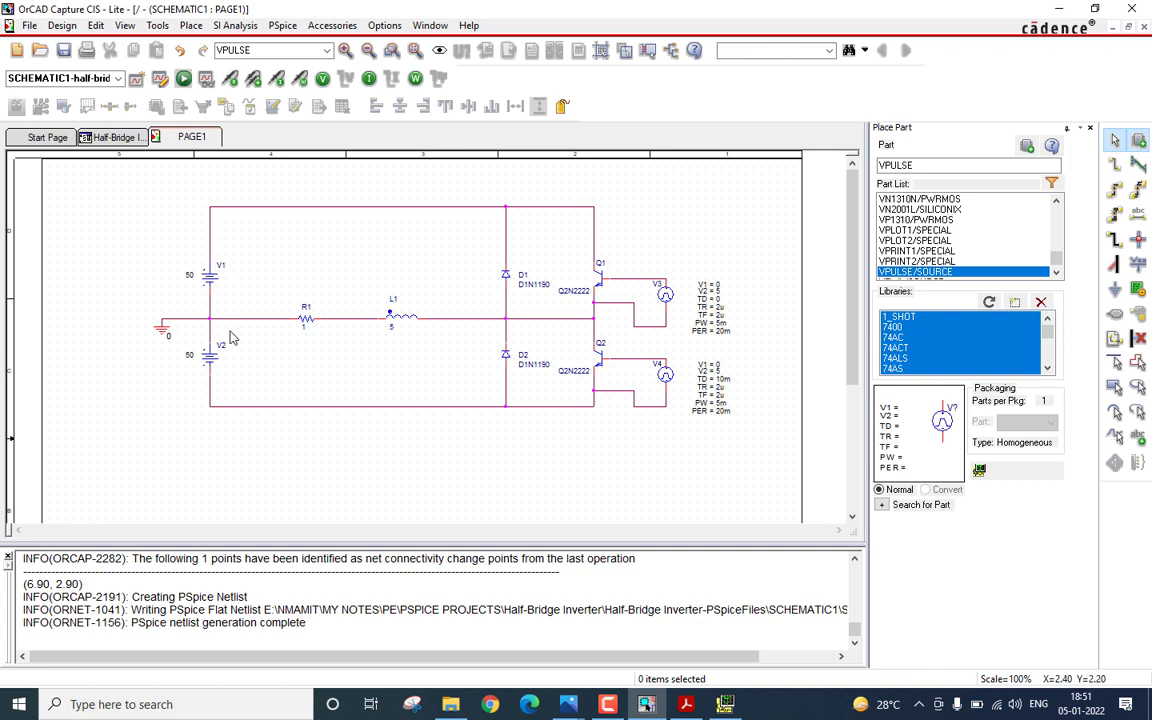
Step: Place differential voltage markers across supply V1 and across the R1–L1 load
click(251, 84)
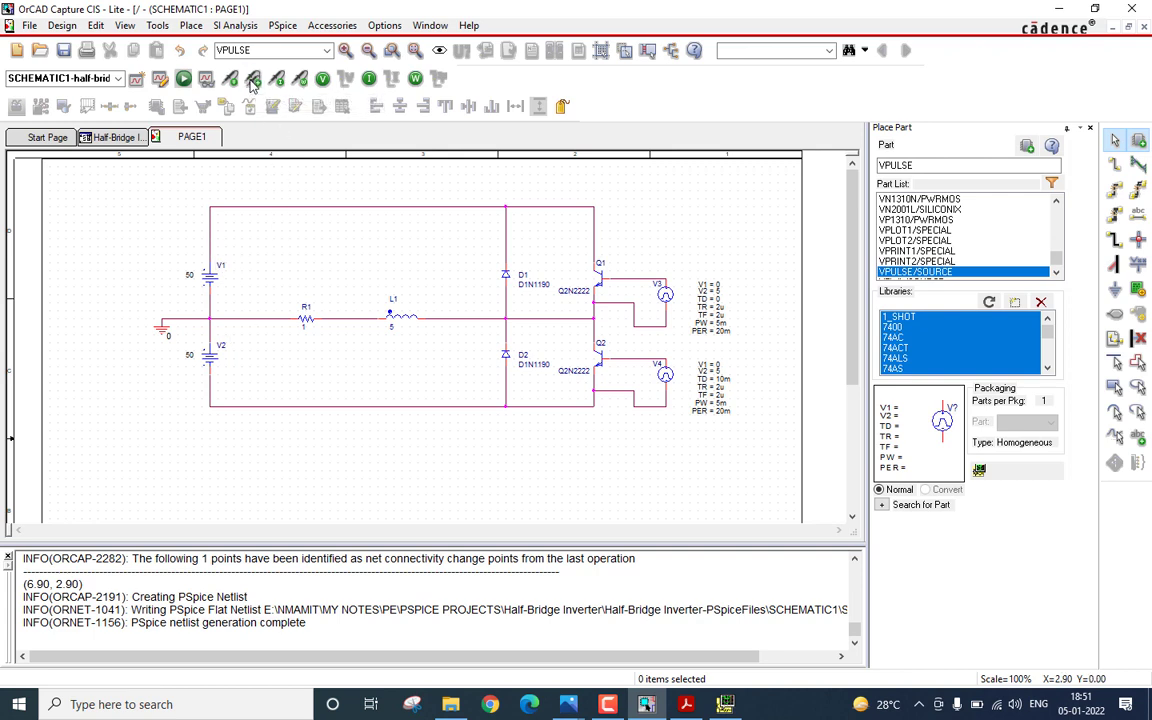
click(218, 276)
click(221, 316)
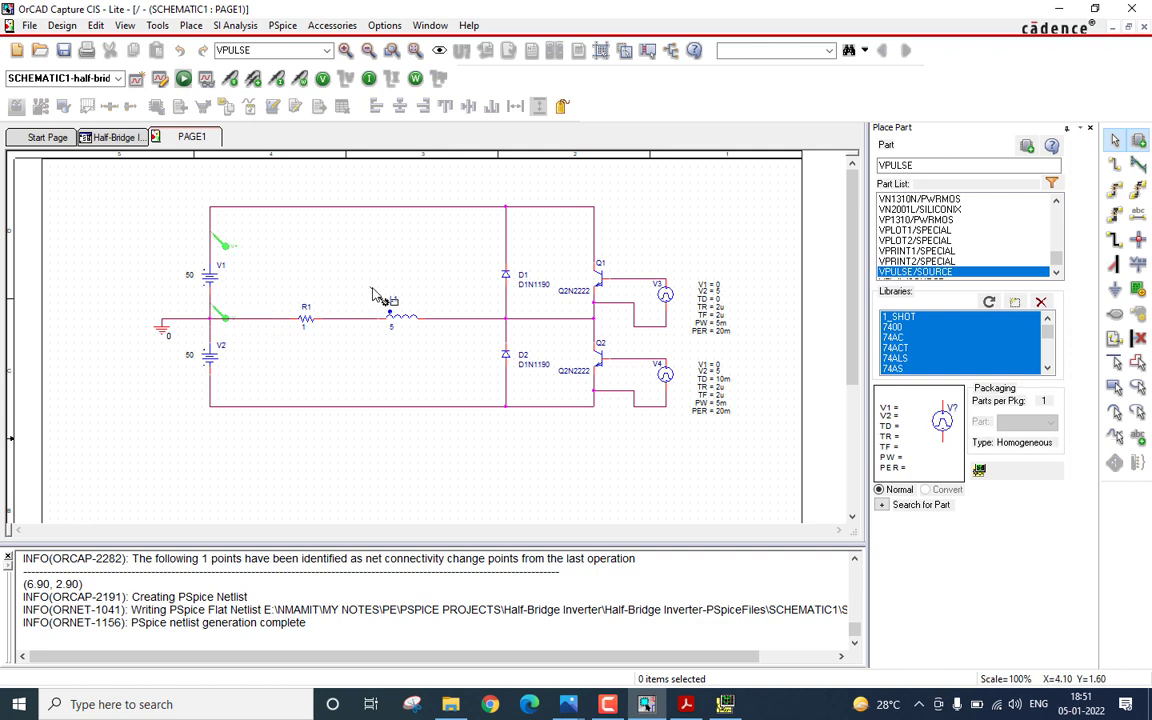
click(466, 332)
click(268, 324)
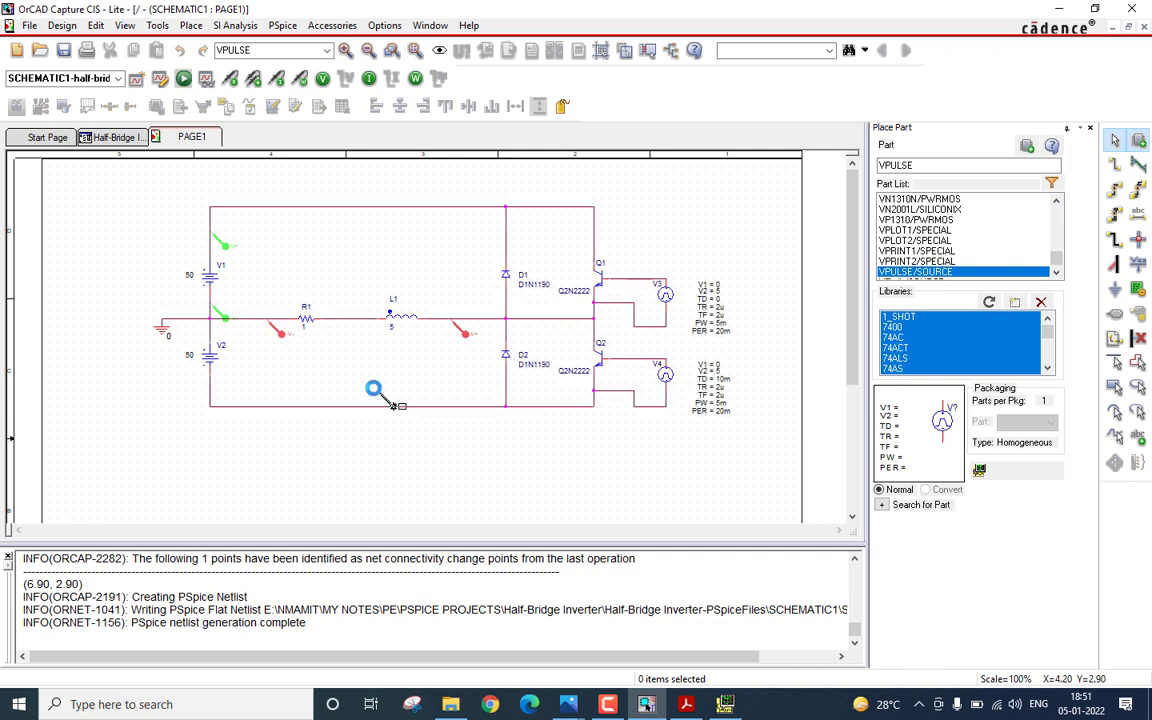
Step: Place current markers on L1 and the Q1 and Q2 emitters, then end marker mode
click(280, 87)
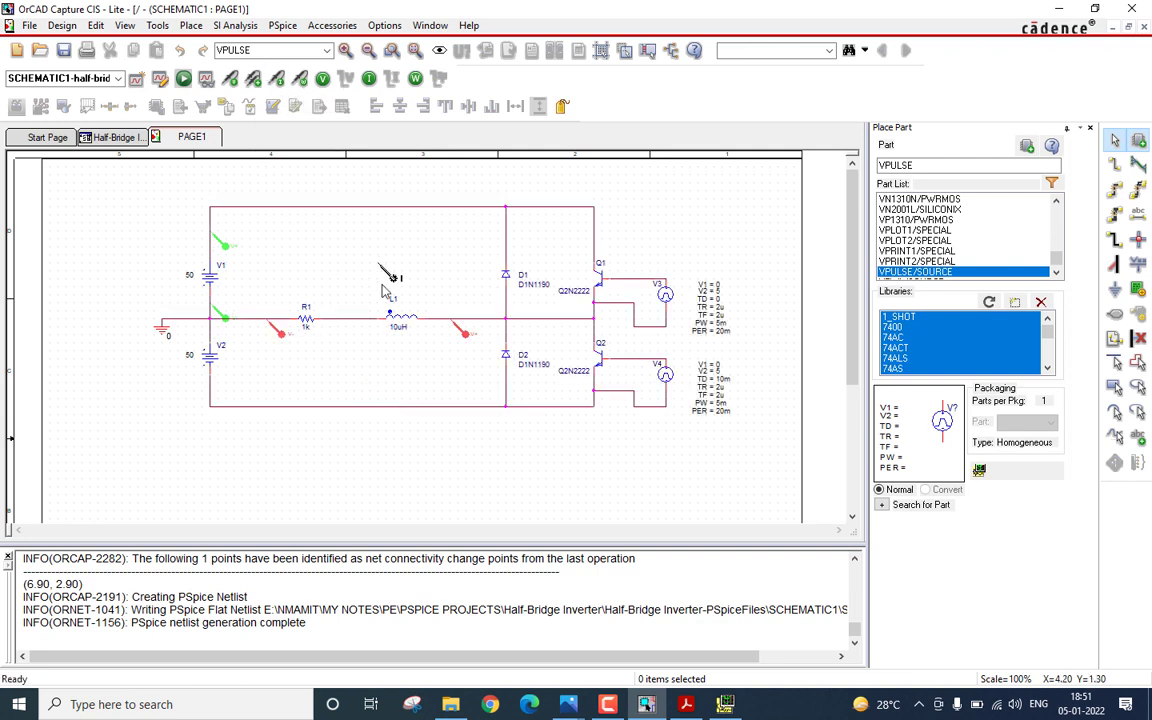
click(428, 321)
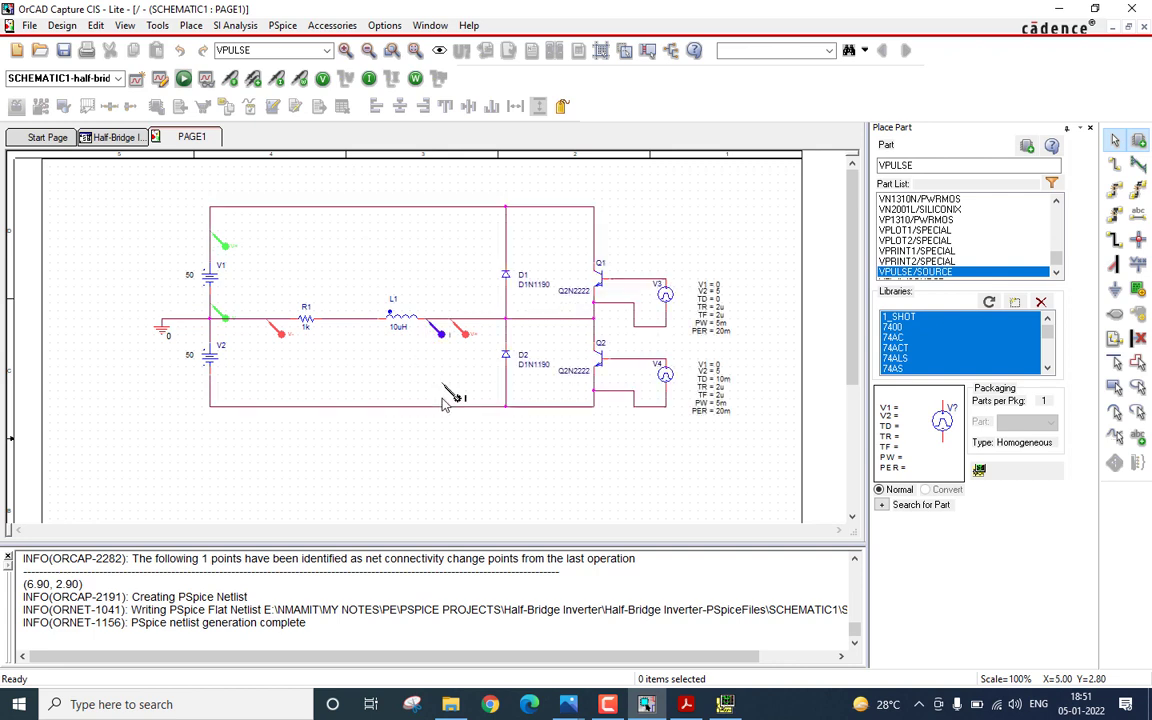
click(597, 299)
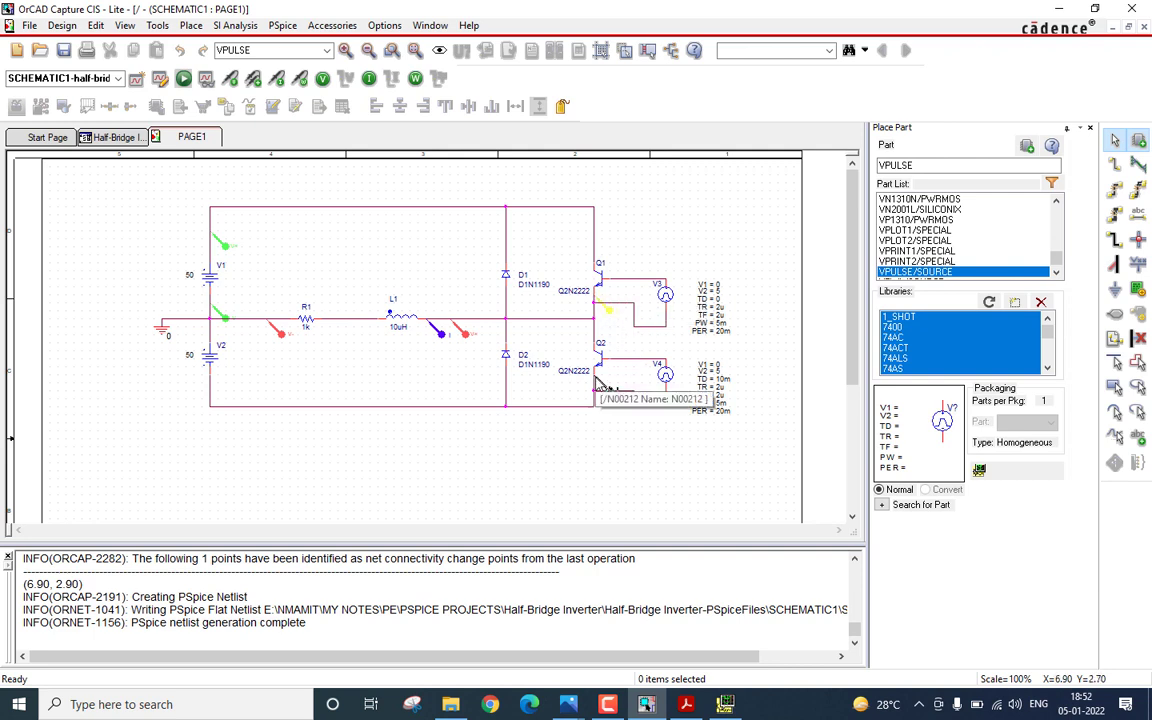
click(599, 384)
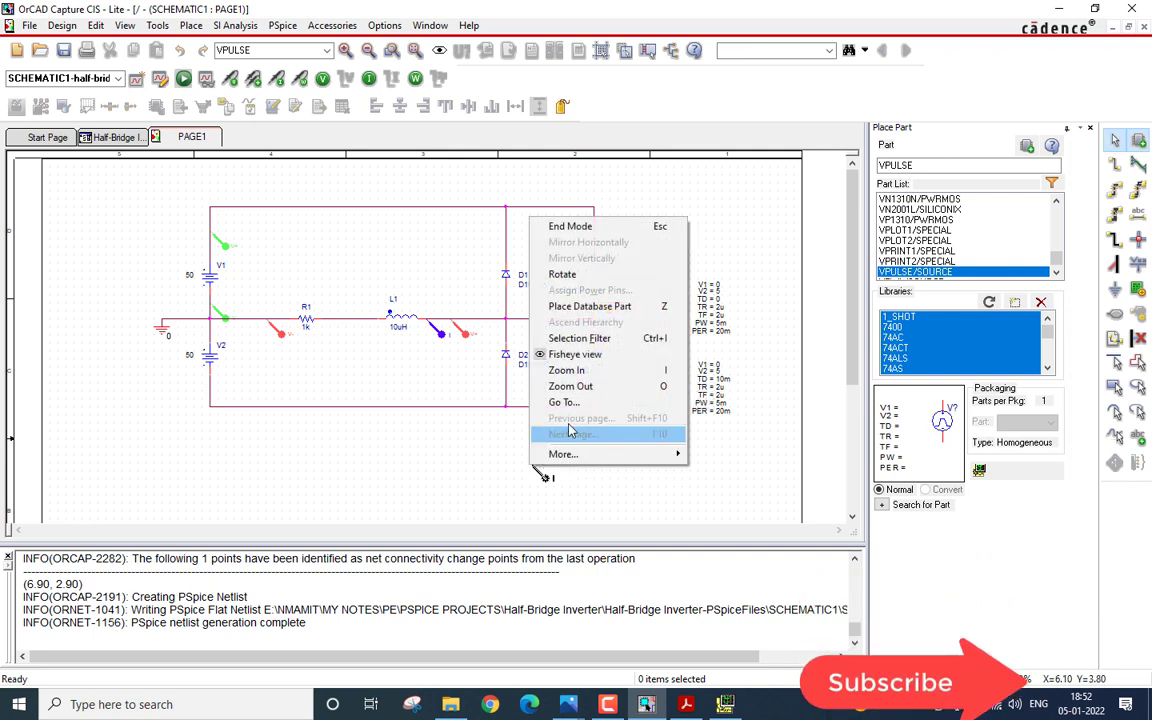
click(550, 226)
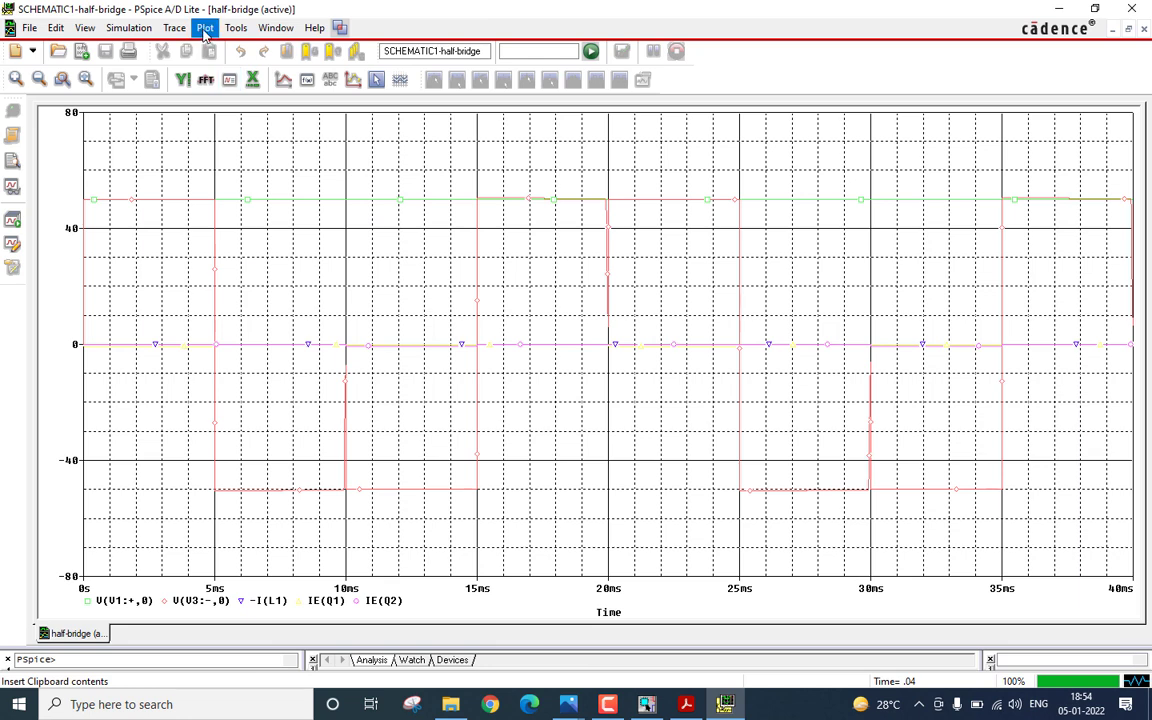
Step: Add plots to the window and move each trace into its own stacked plot
click(205, 28)
click(253, 99)
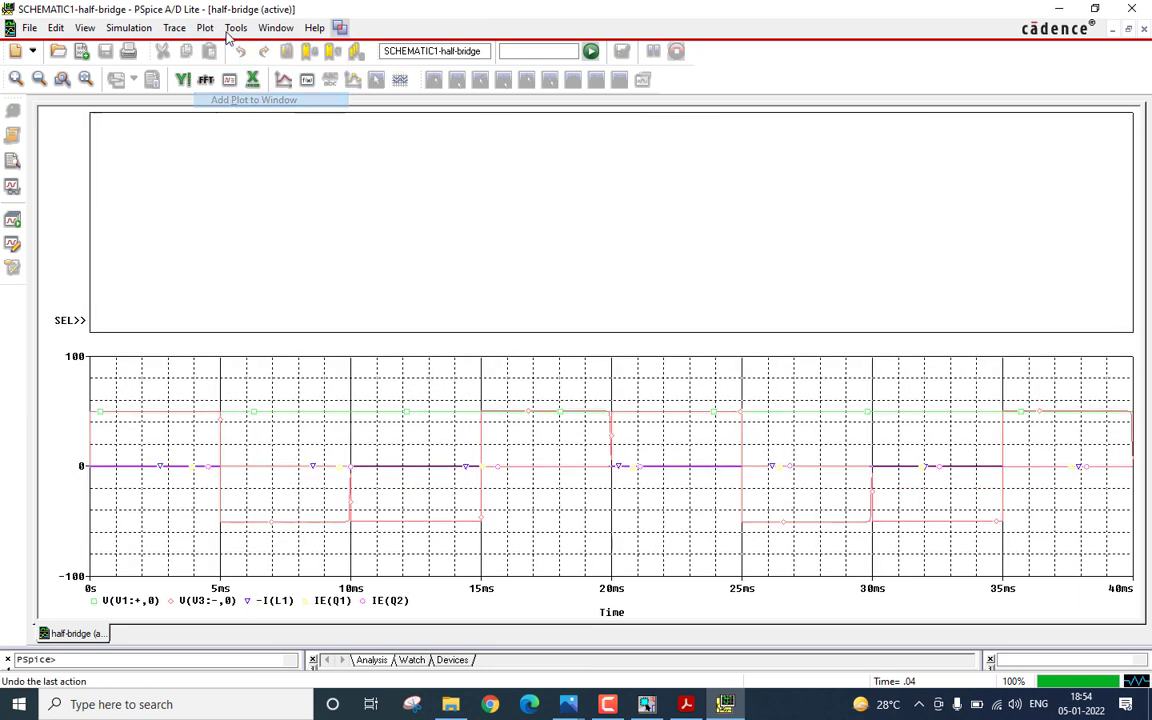
click(212, 29)
click(250, 81)
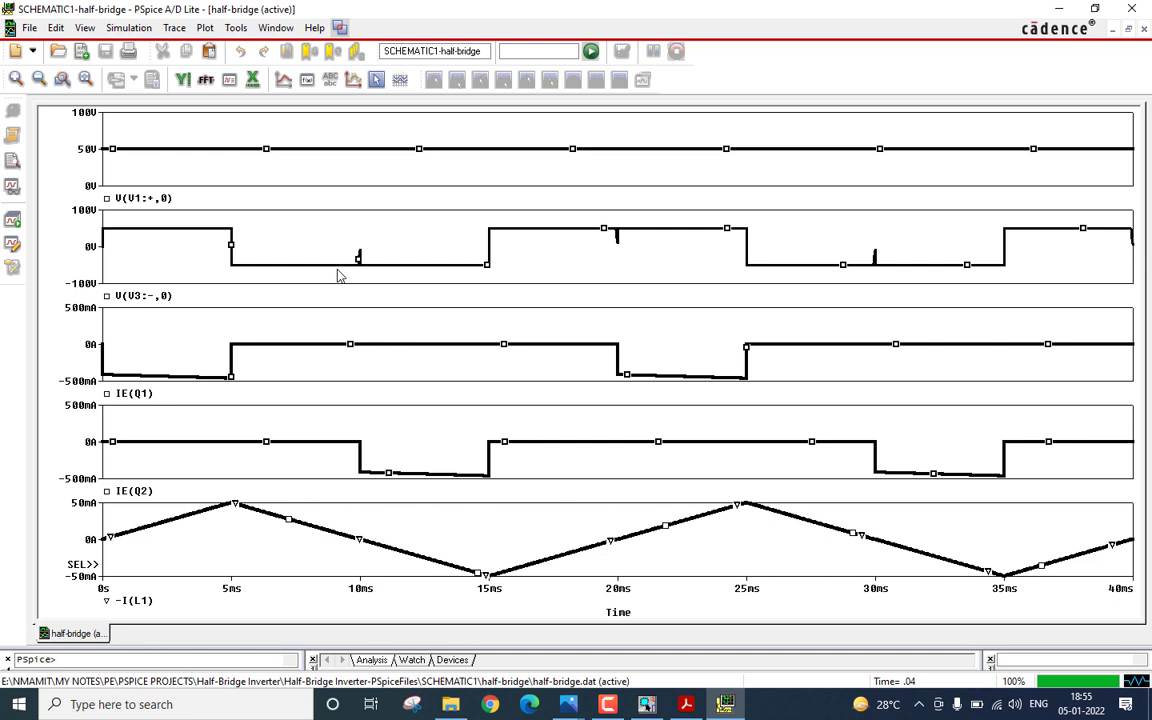
Step: Enable cursors and read trace values at 6.7152m in the cursor table
click(285, 240)
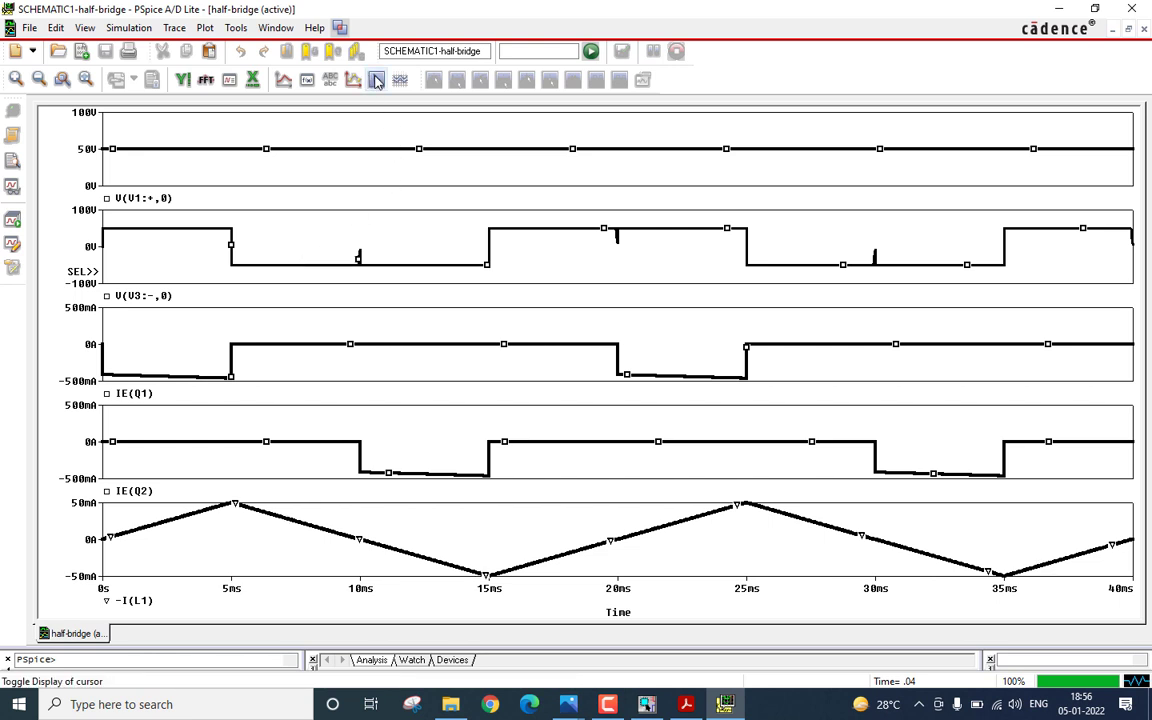
click(376, 79)
click(205, 235)
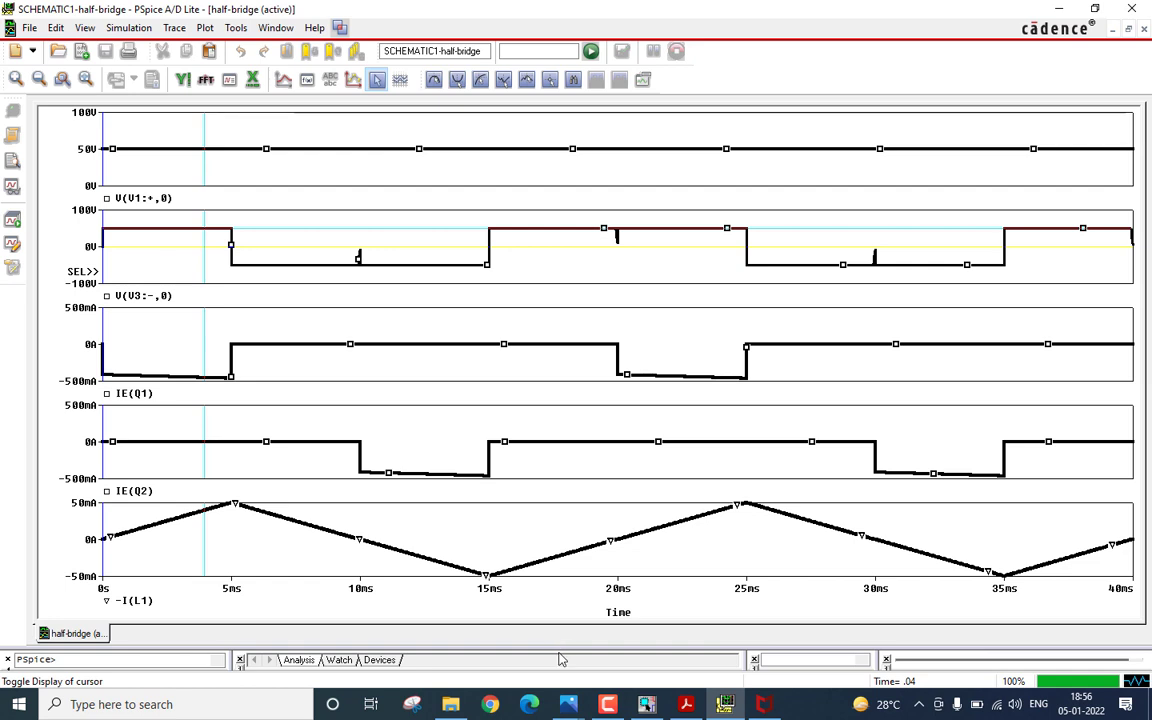
drag(558, 648, 564, 512)
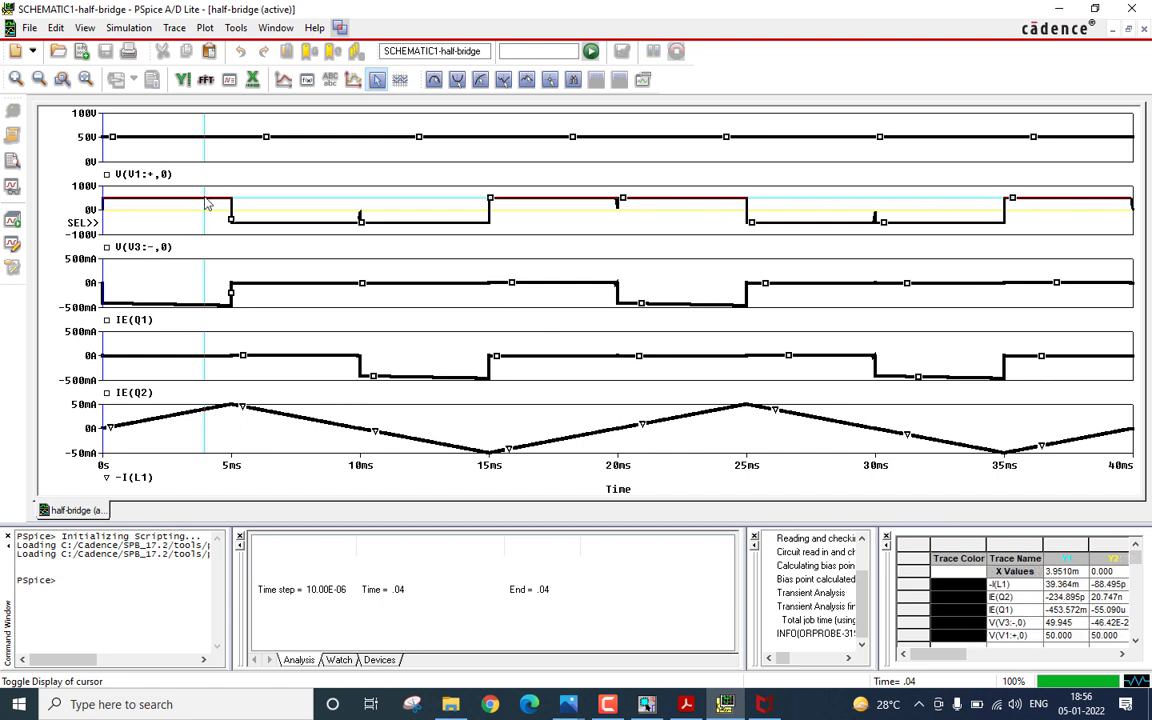
click(278, 228)
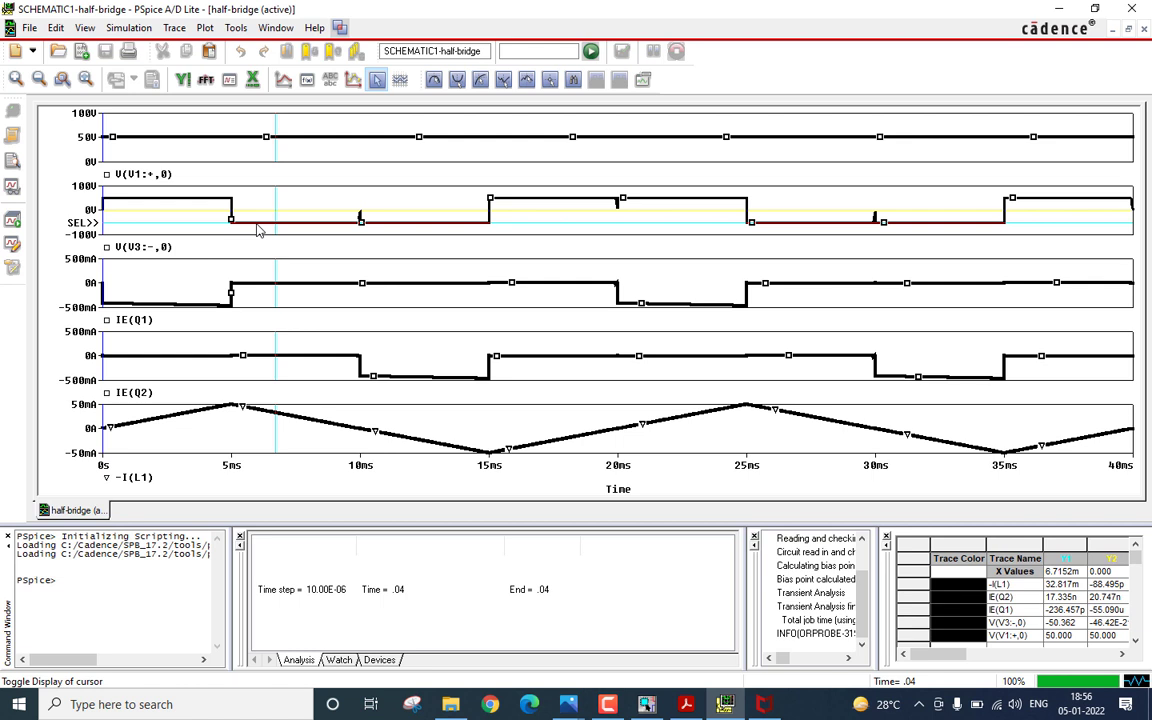
click(290, 289)
Step: Prefix a minus sign to the IE(Q1) and IE(Q2) trace expressions
double_click(127, 322)
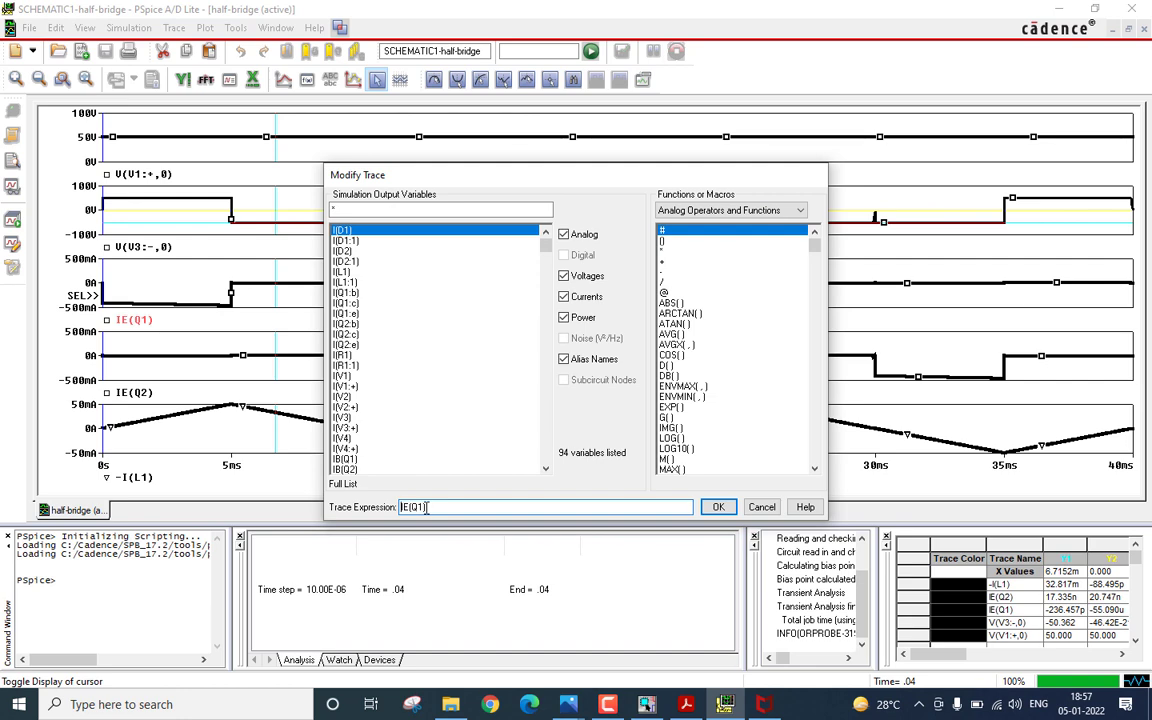
key(Home)
text(-)
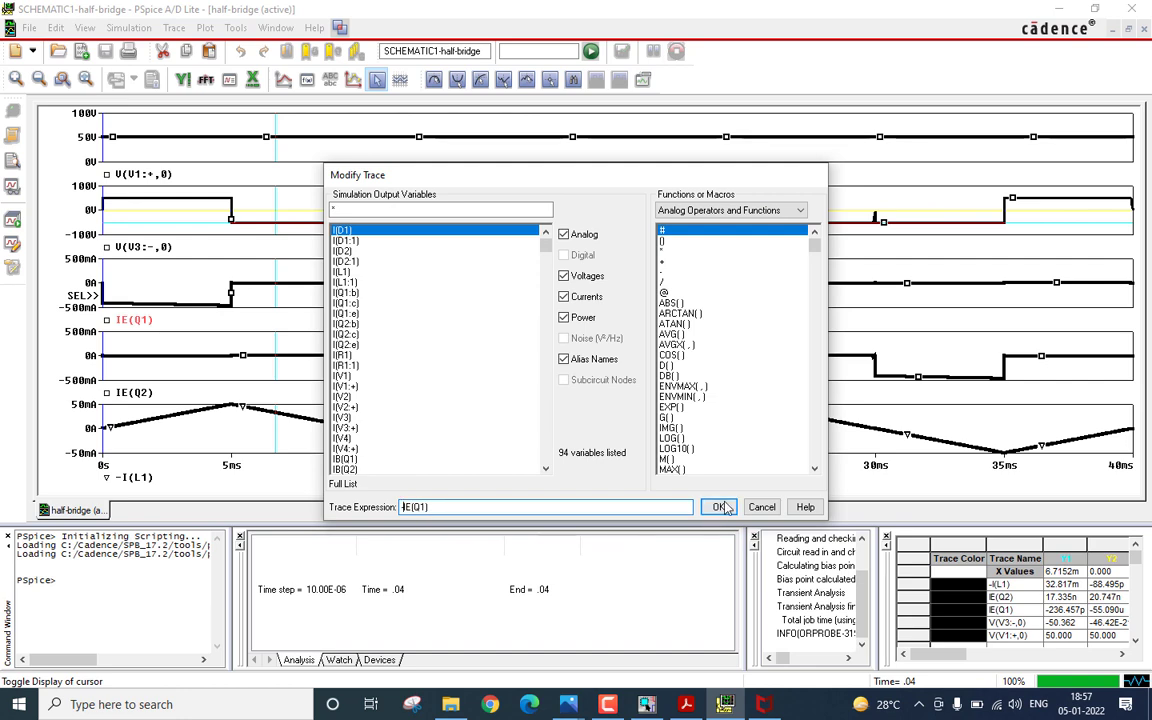
key(Return)
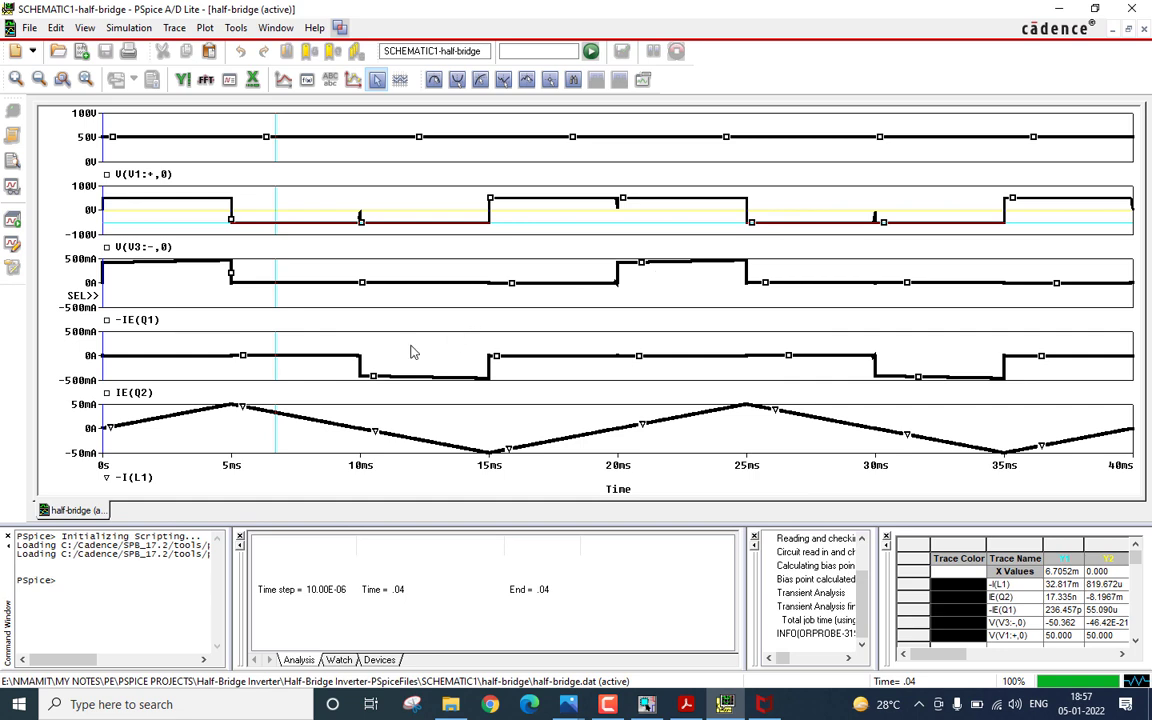
double_click(129, 394)
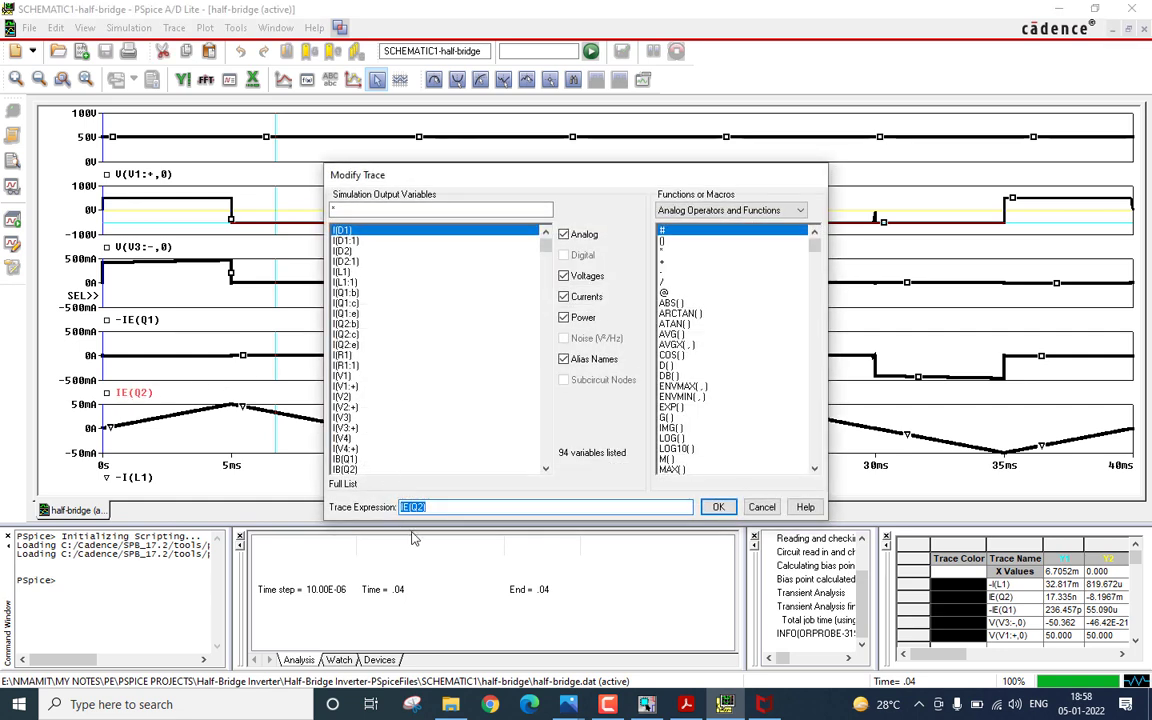
key(Home)
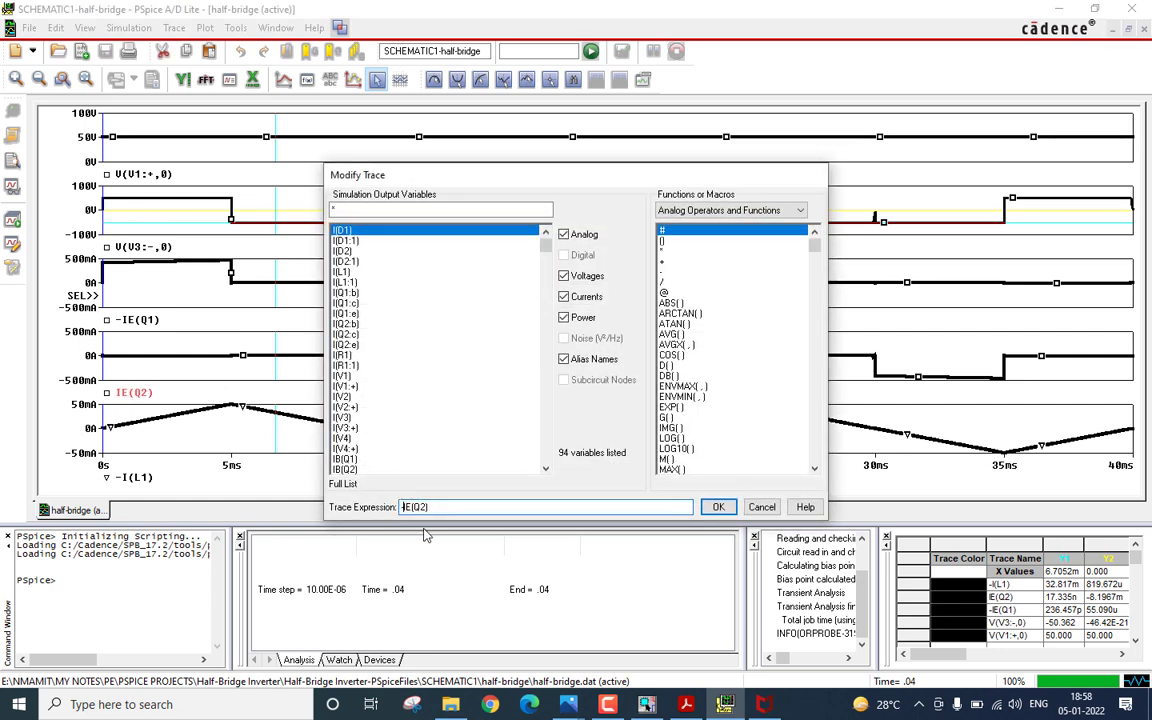
text(-)
key(Return)
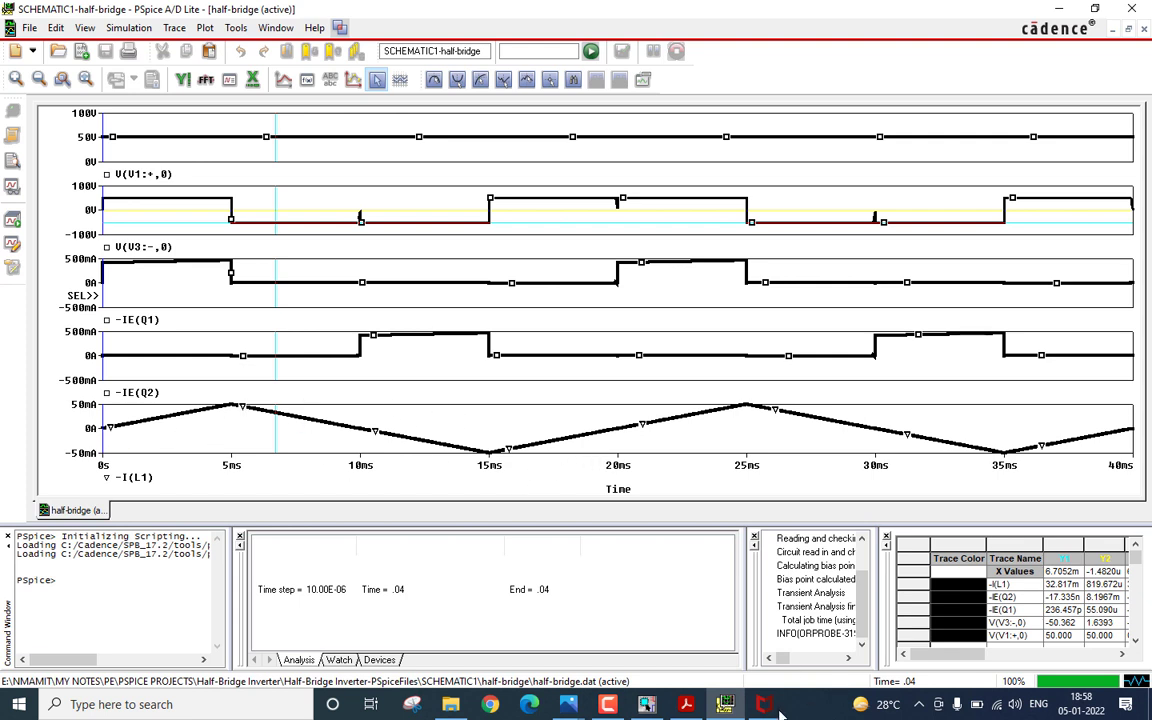
Step: Bring up the PSpice A/D plot window with the five stacked inverter waveforms
click(647, 704)
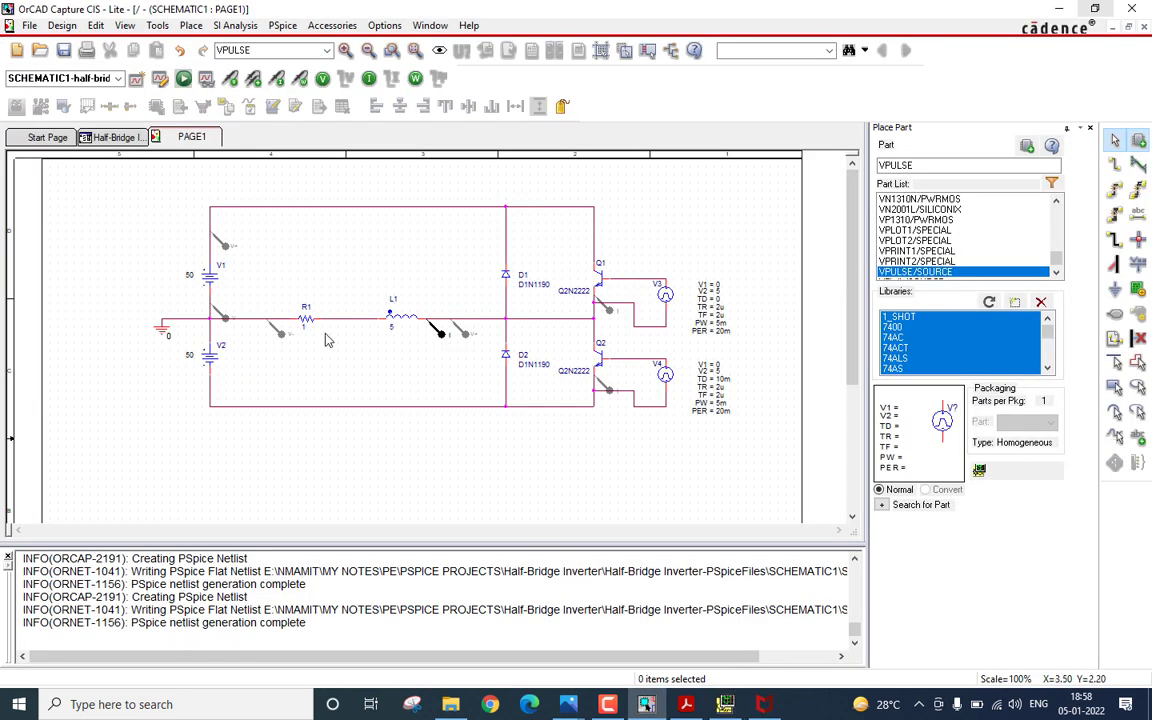
key(alt+Tab)
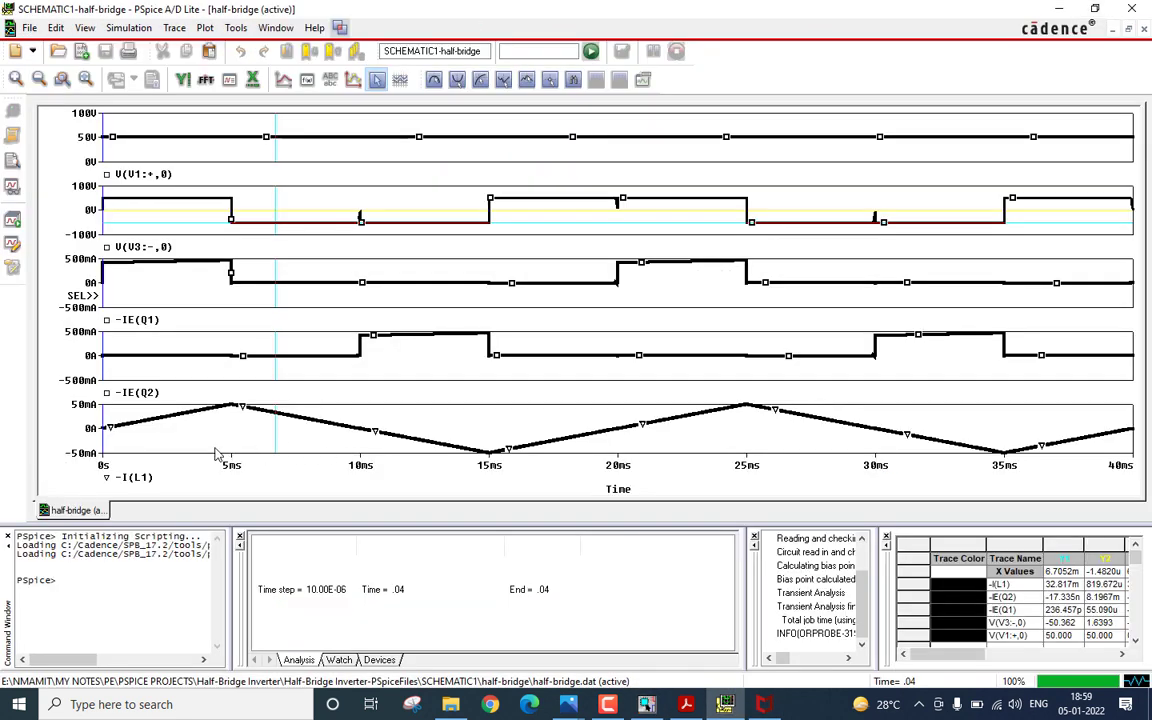
Step: Add an 'Input Voltage' label in larger bold black text to the top plot
click(854, 157)
click(332, 81)
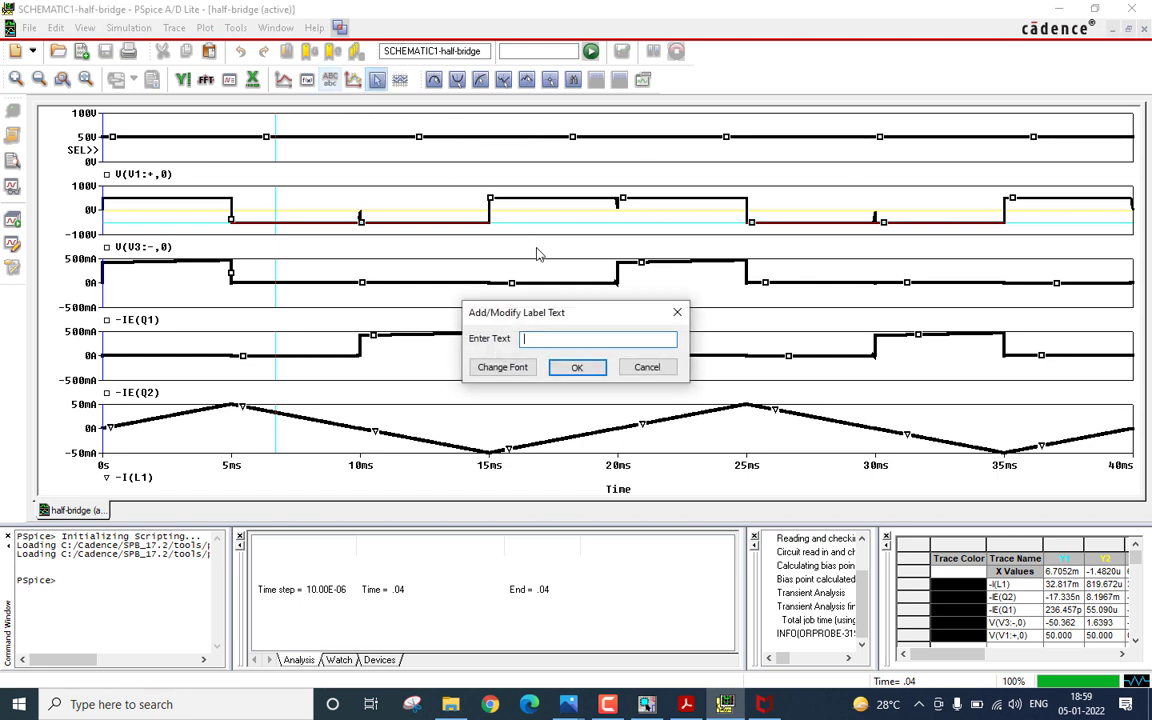
text(Input Voltage)
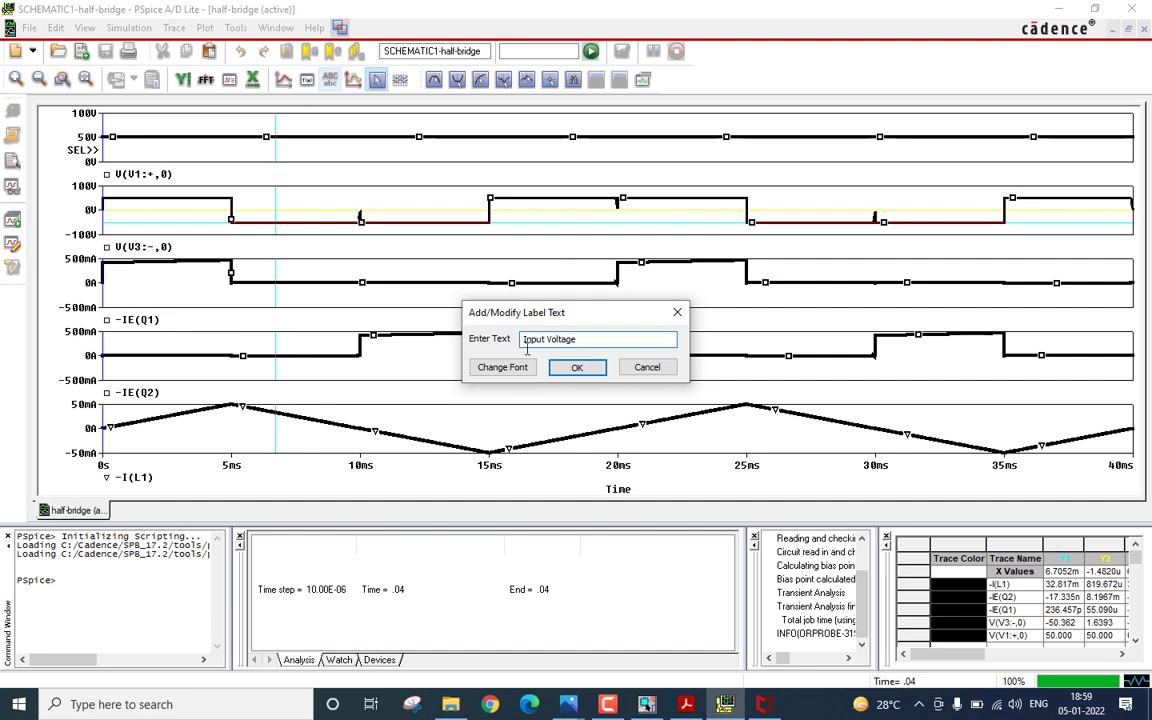
click(502, 367)
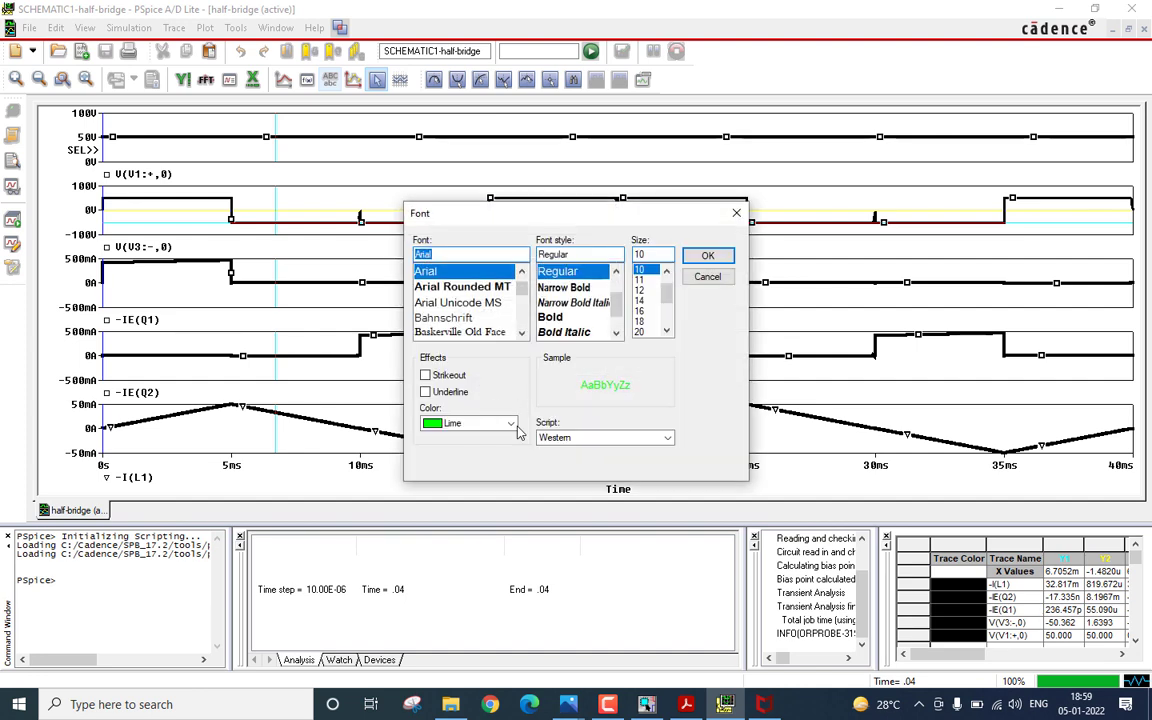
click(508, 423)
click(455, 440)
click(552, 317)
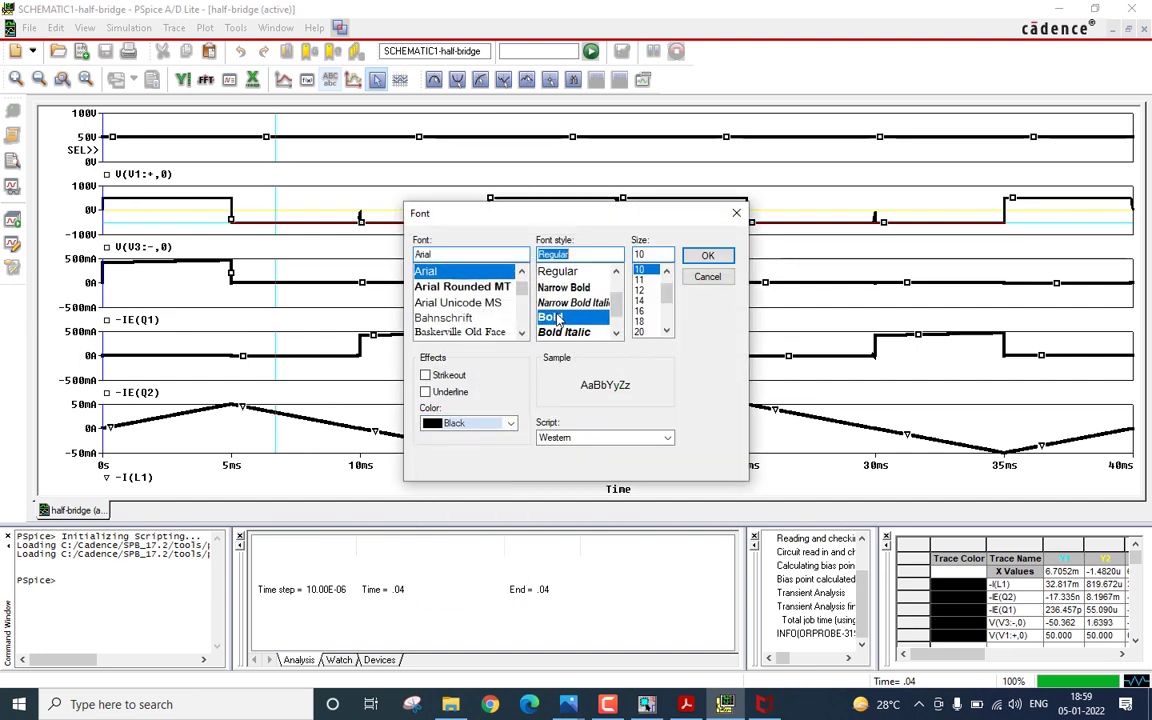
click(640, 311)
click(707, 255)
click(598, 367)
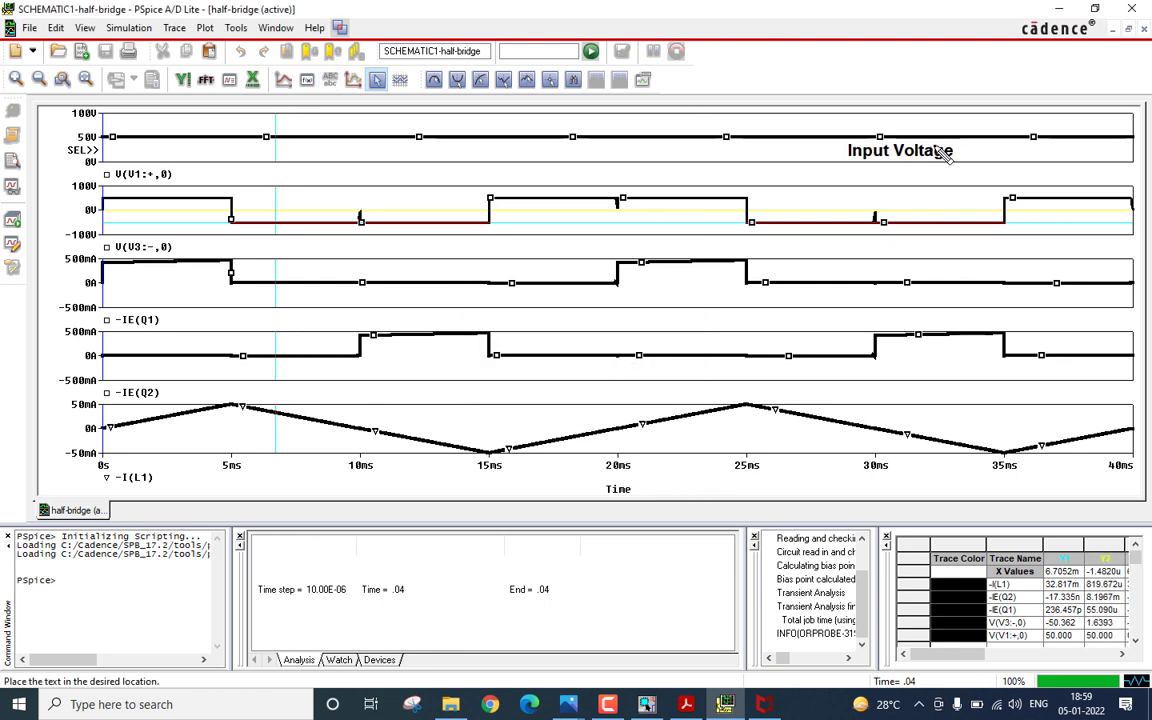
click(985, 158)
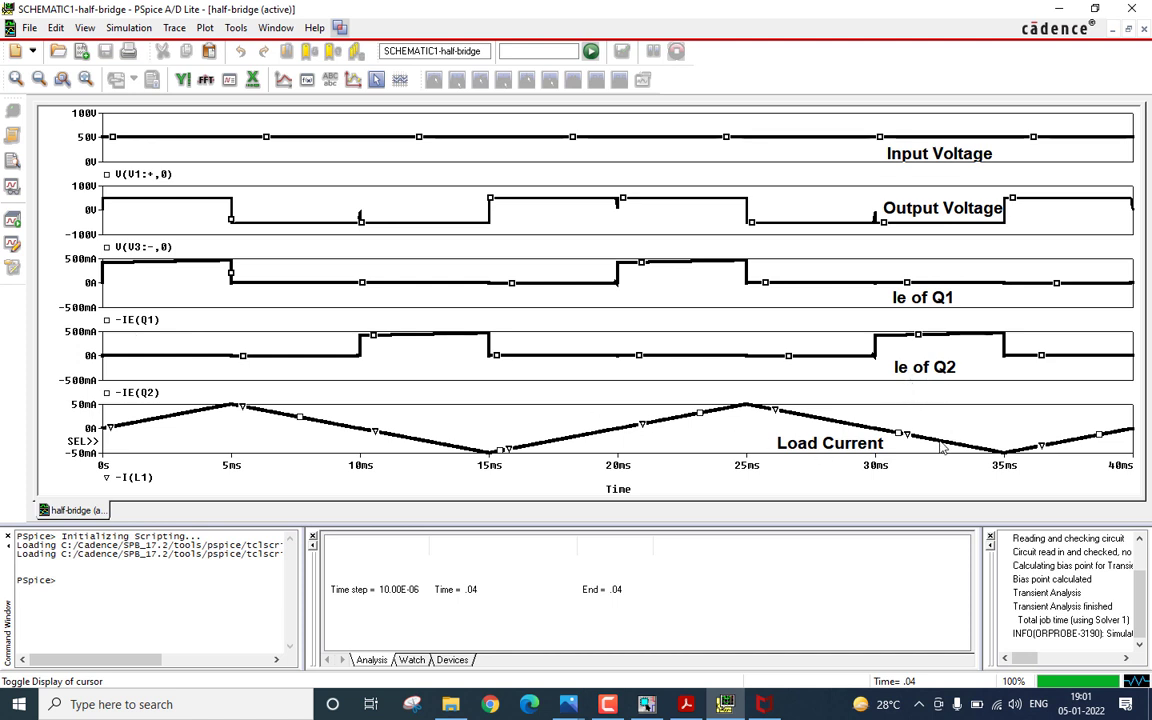
Step: Change inductor L1's value to 3m on the schematic
click(646, 704)
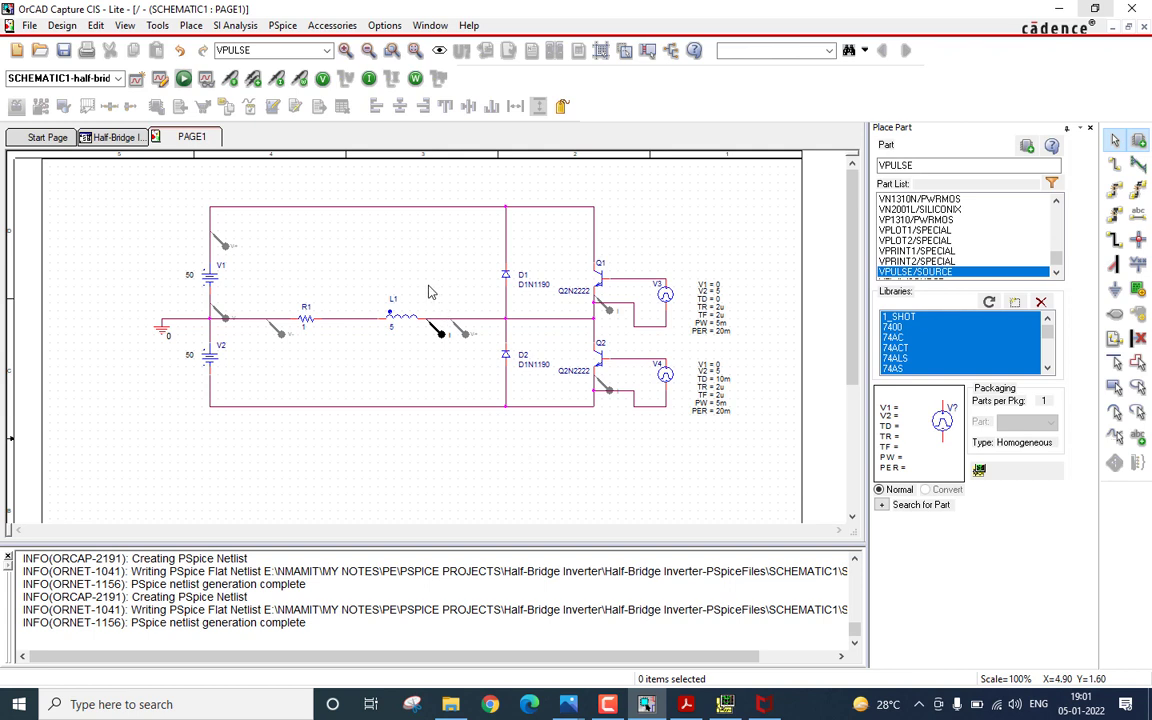
double_click(393, 334)
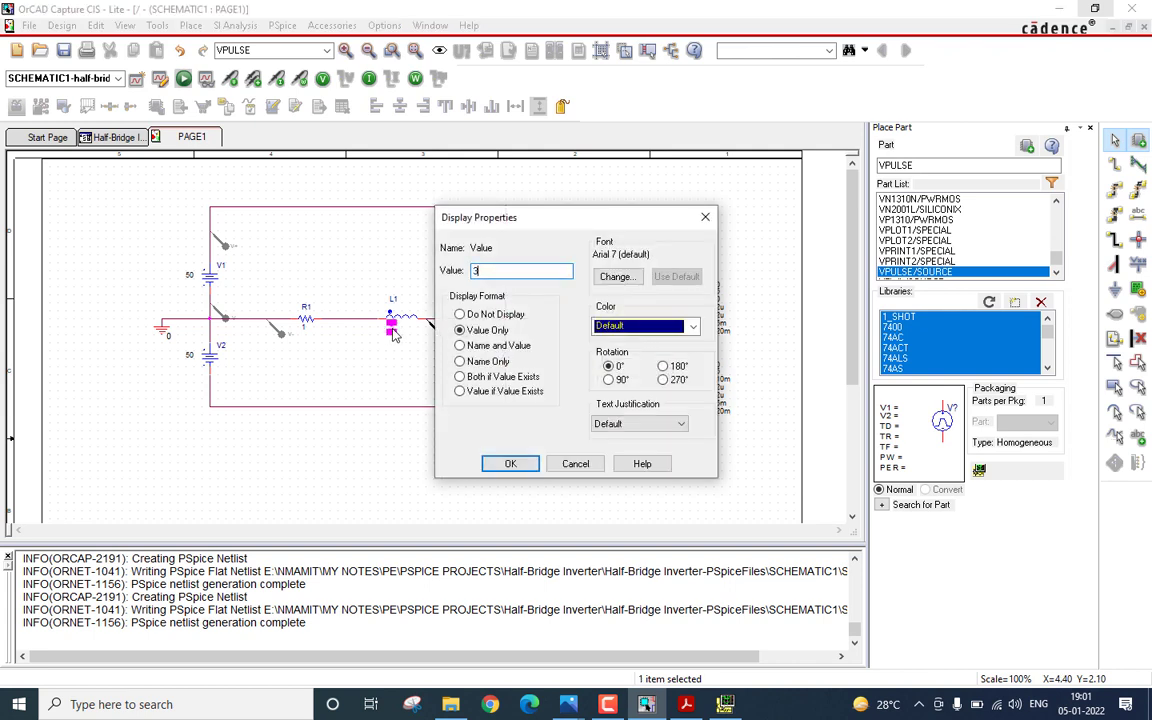
text(3m)
click(510, 463)
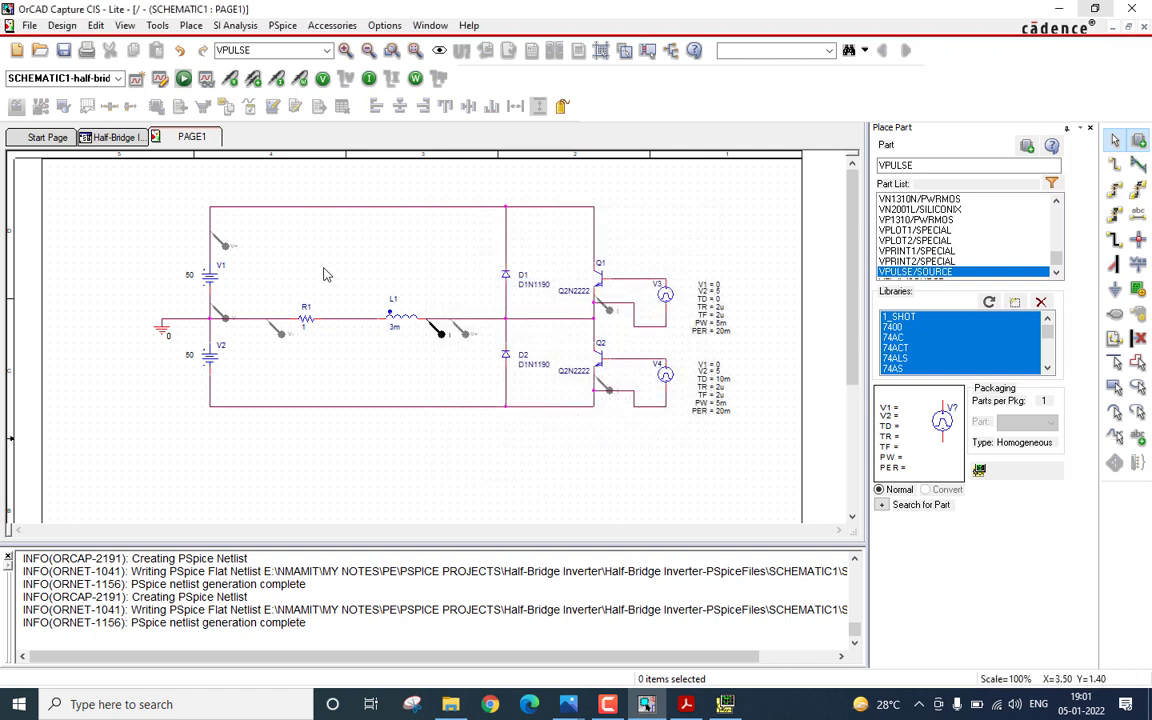
Step: Delete the V1, Q1, Q2 and extra L1 probe markers, keeping only L1's current, then rerun
click(460, 332)
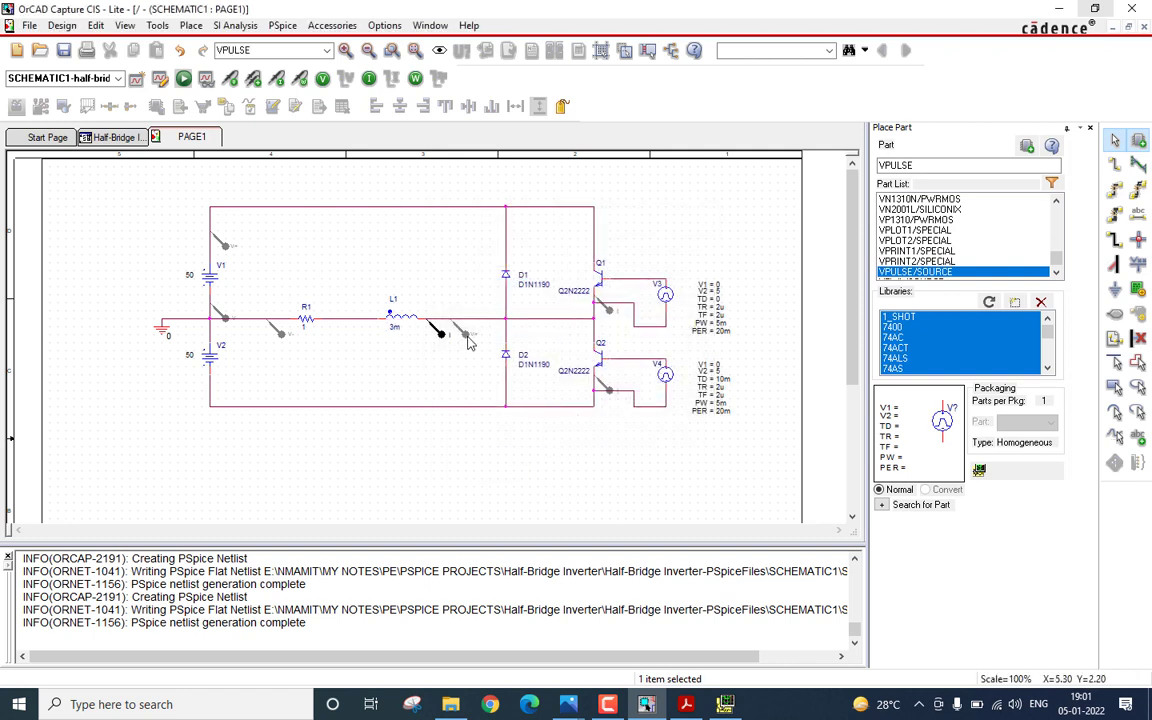
key(Delete)
click(203, 227)
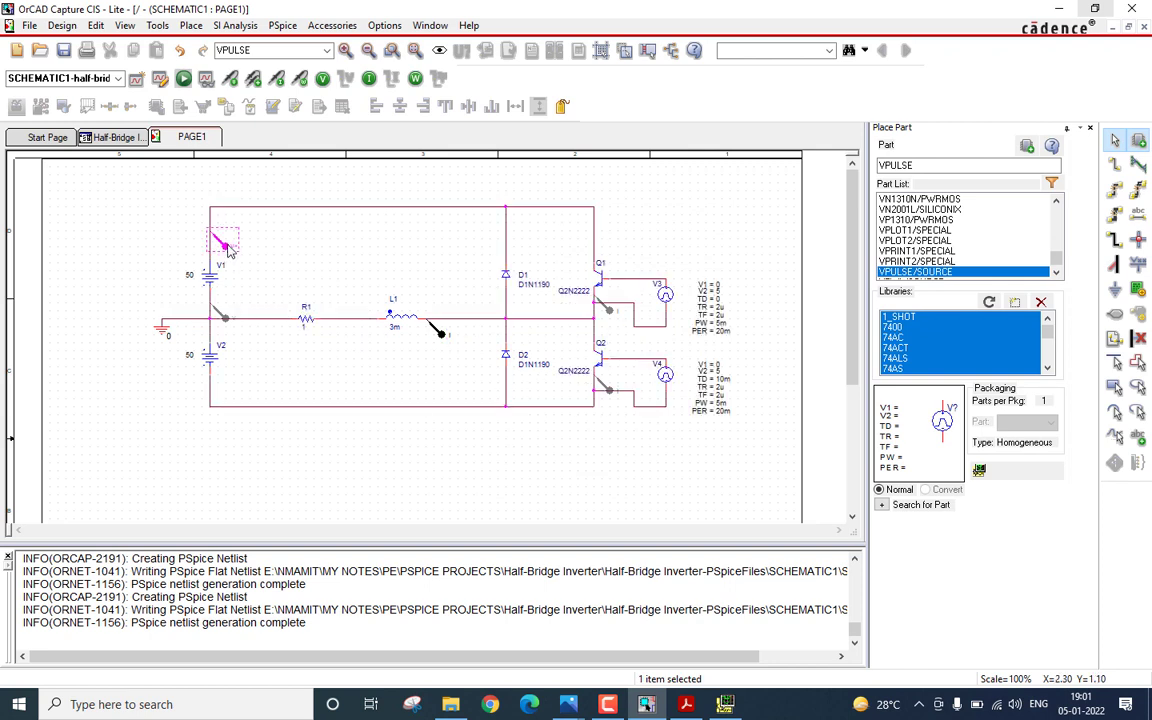
key(Delete)
click(609, 309)
key(Delete)
click(609, 386)
key(Delete)
click(610, 391)
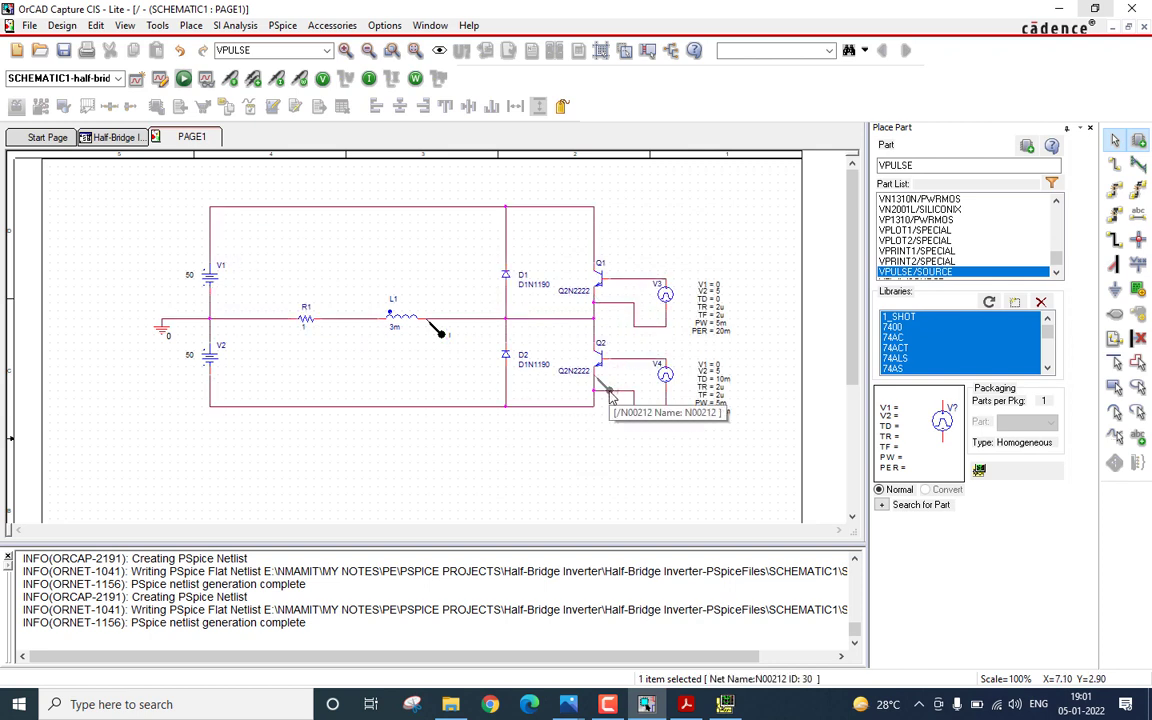
click(604, 388)
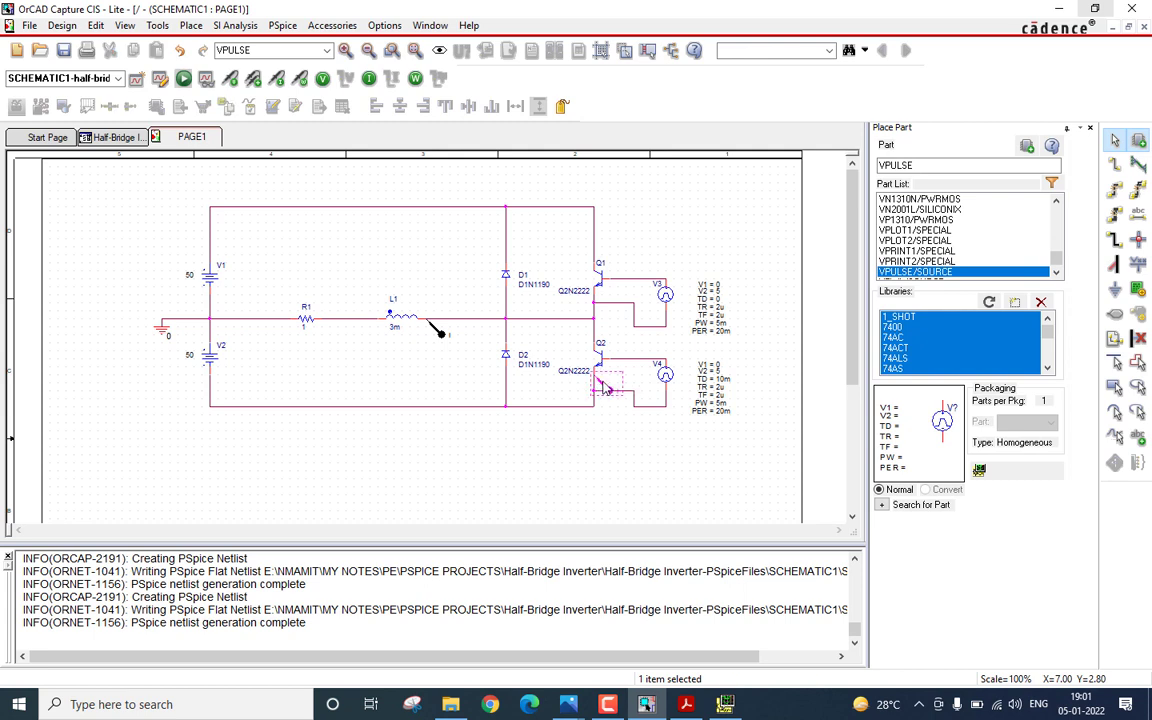
click(258, 185)
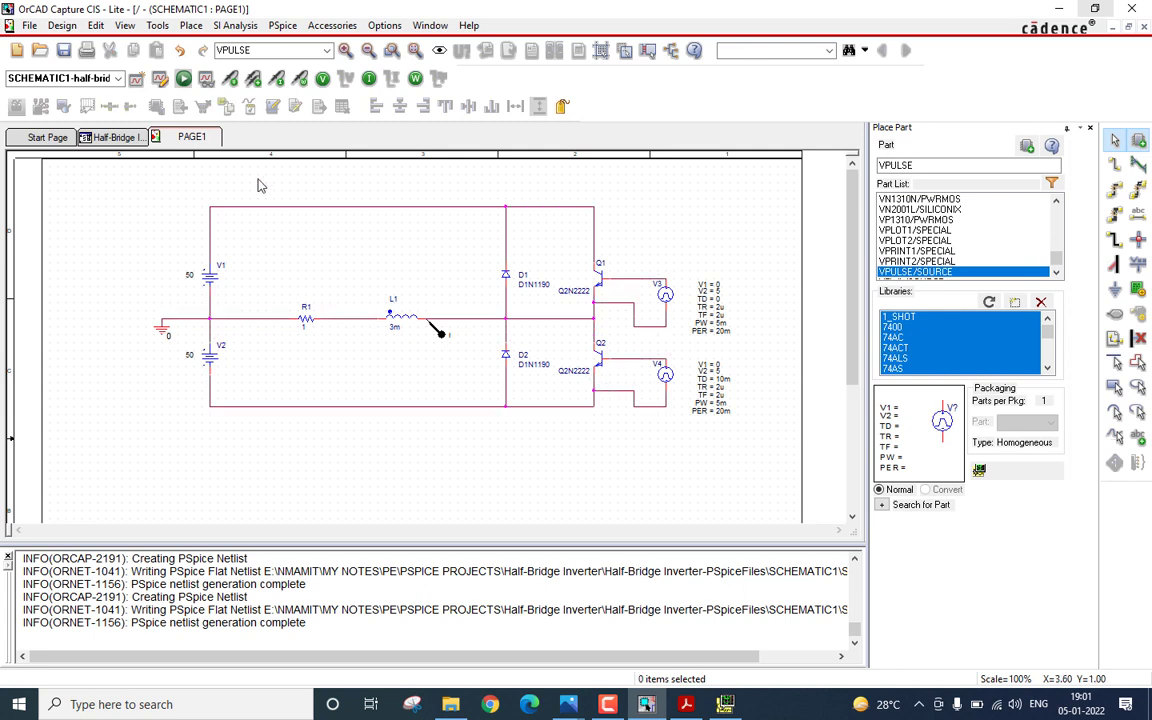
click(182, 80)
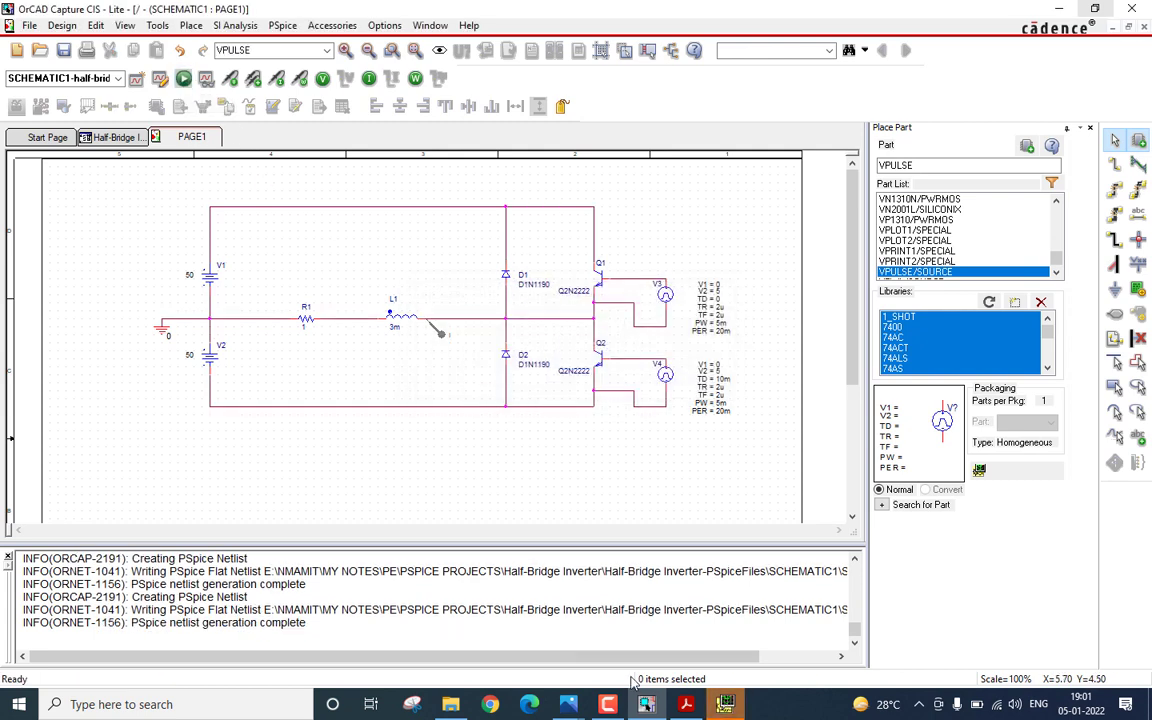
Step: Make the L1 current trace black with a thick line width
click(725, 704)
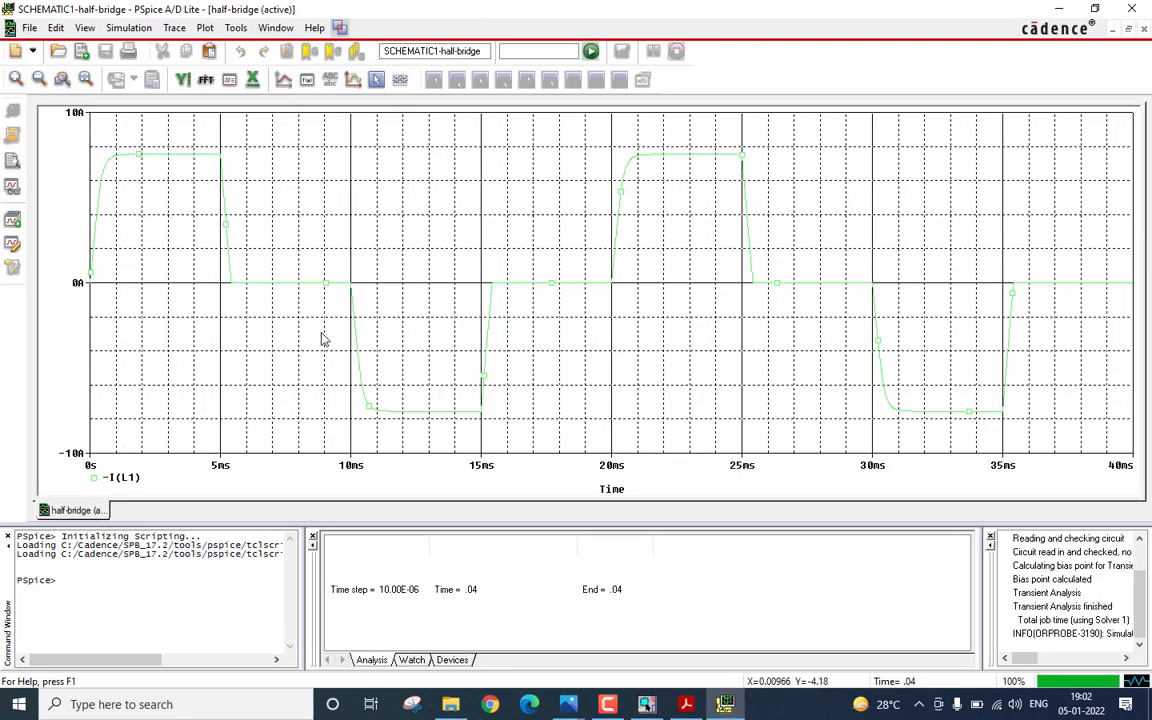
right_click(197, 160)
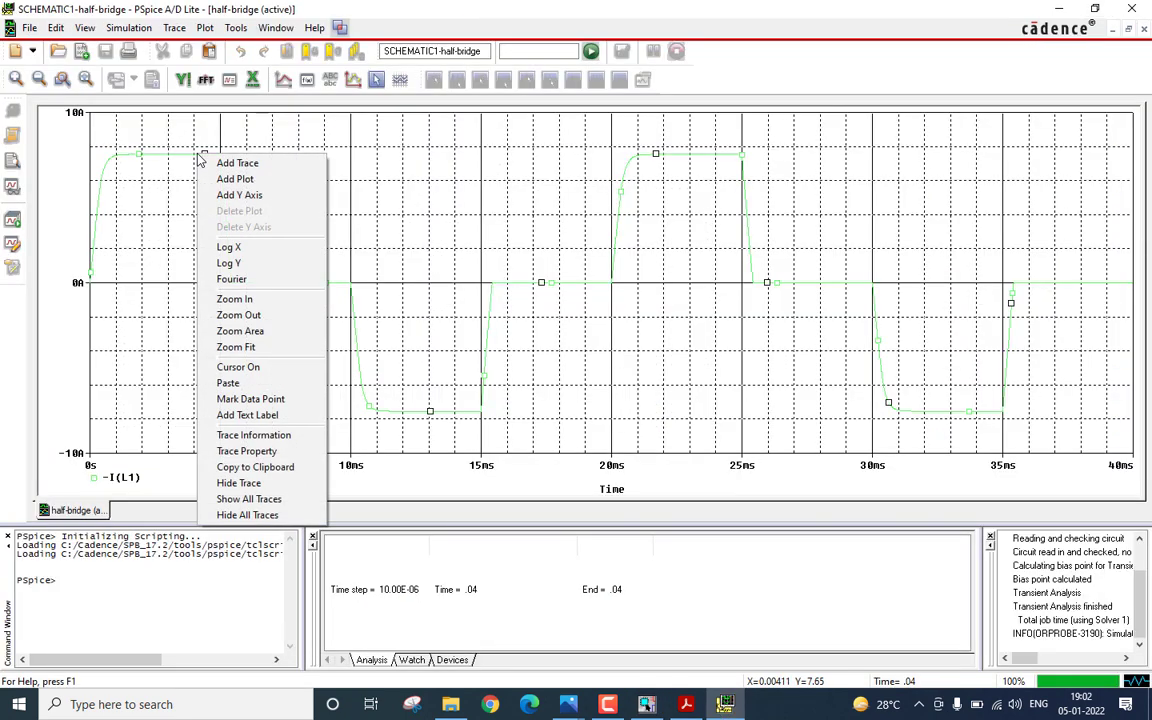
click(296, 451)
click(145, 113)
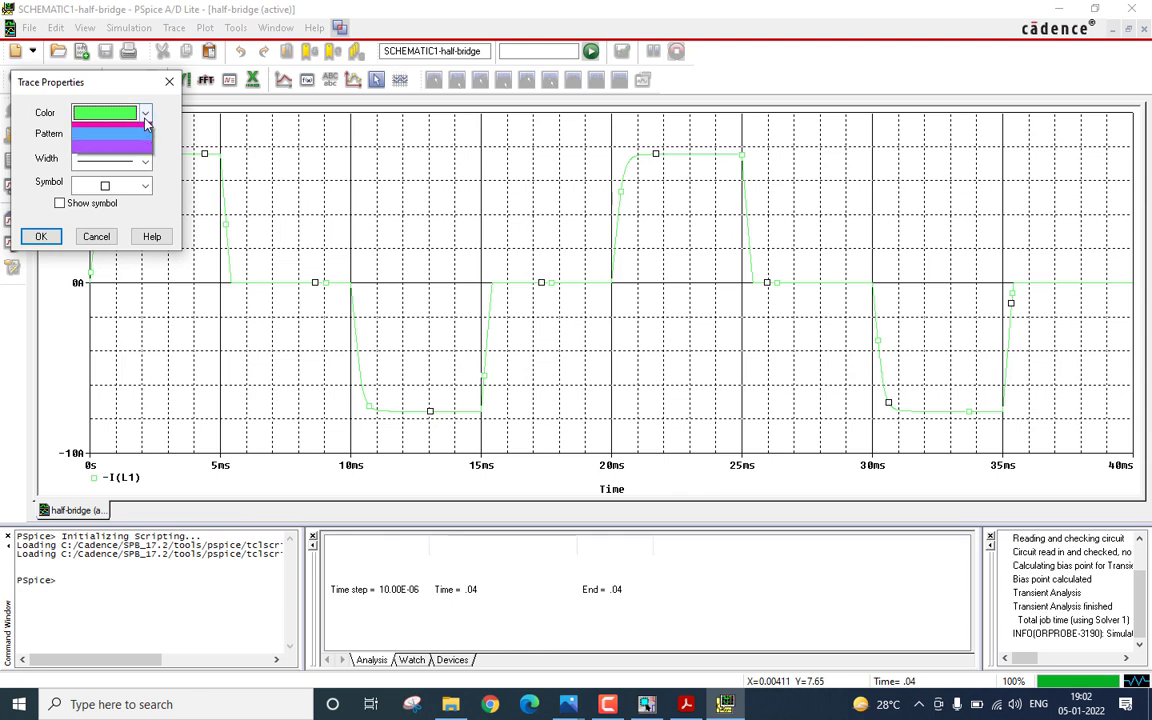
click(110, 126)
click(145, 161)
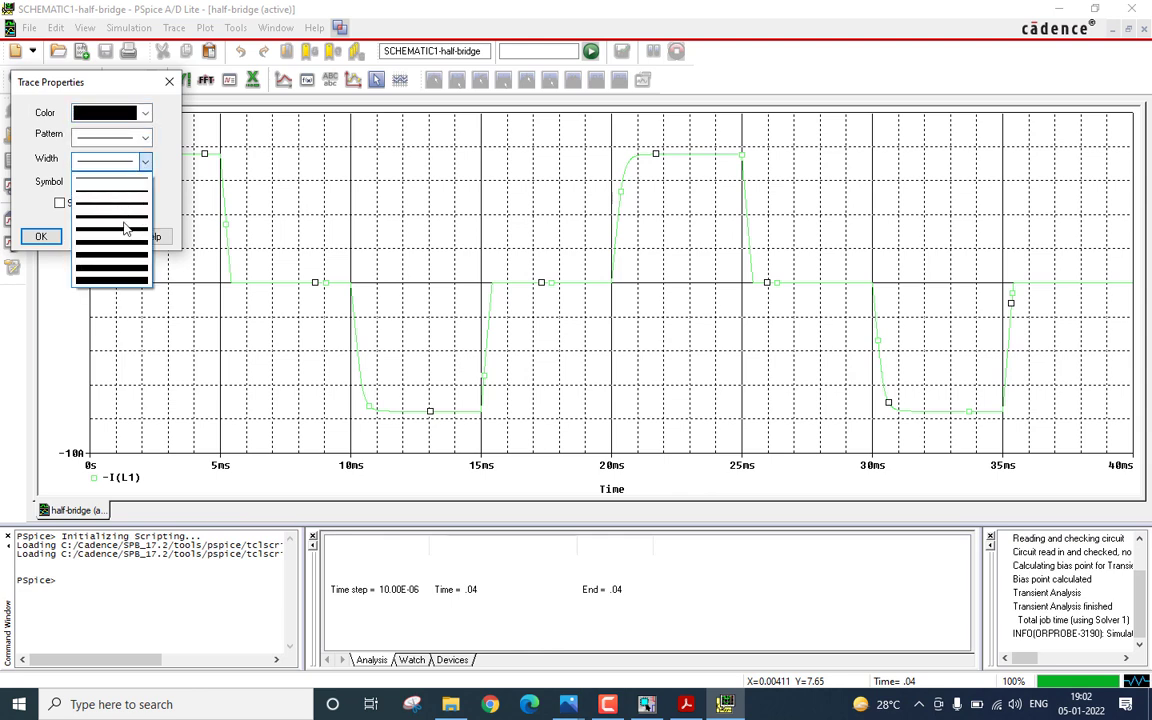
click(125, 229)
click(40, 236)
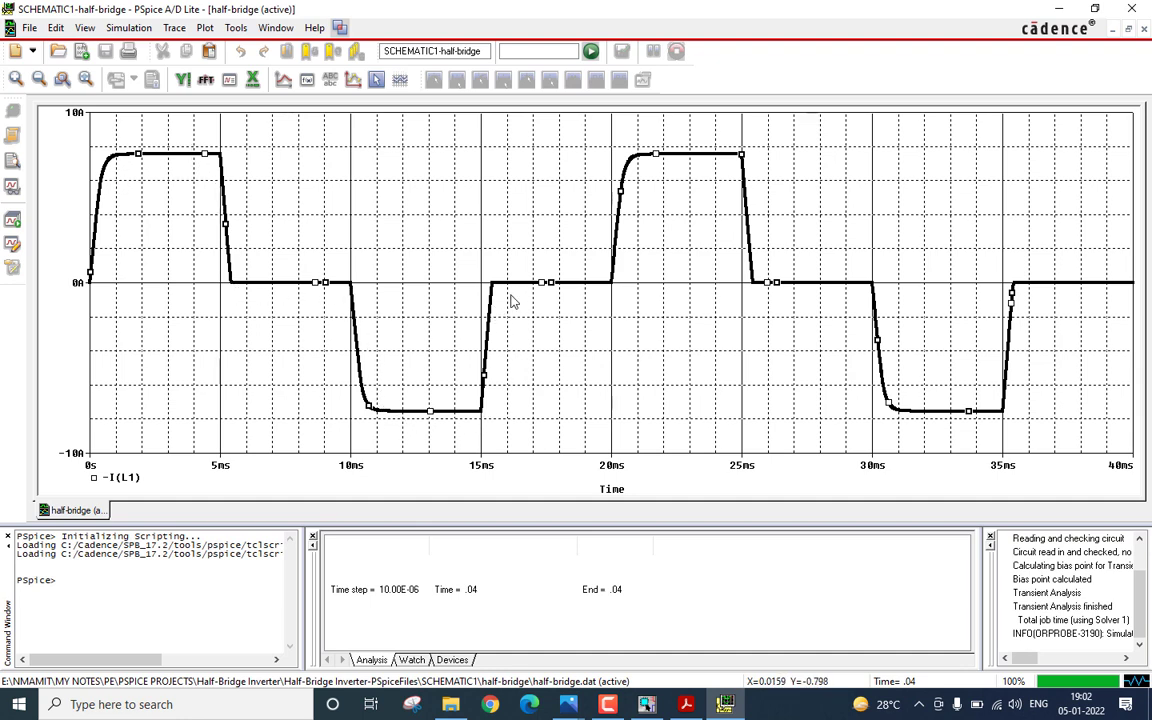
Step: Compare against the reference image hbi_rl_2, then return to the Capture schematic
mouse_move(578, 706)
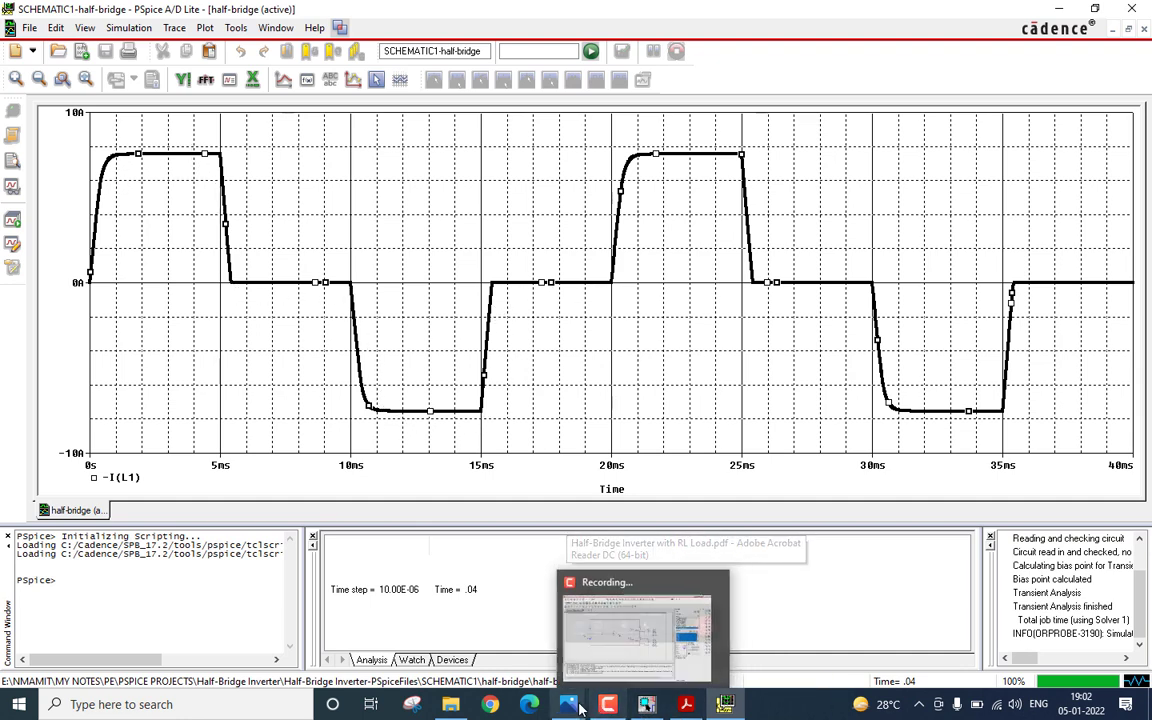
click(640, 600)
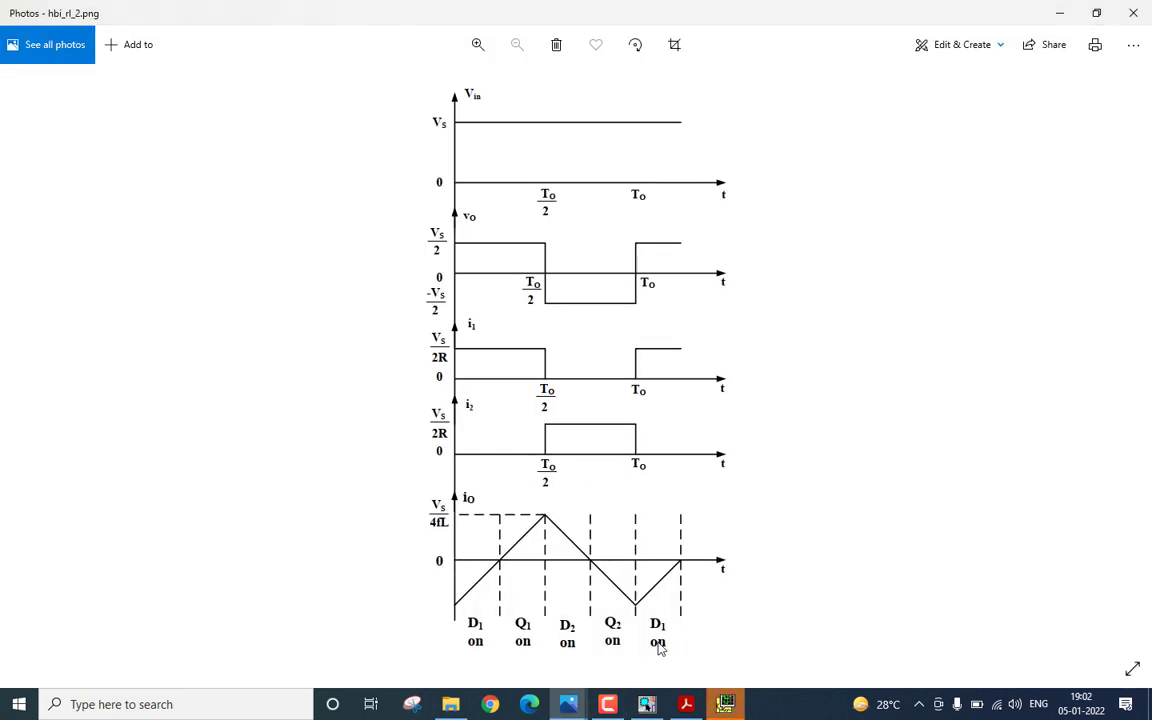
key(alt+Tab)
key(alt+Tab)
key(Tab)
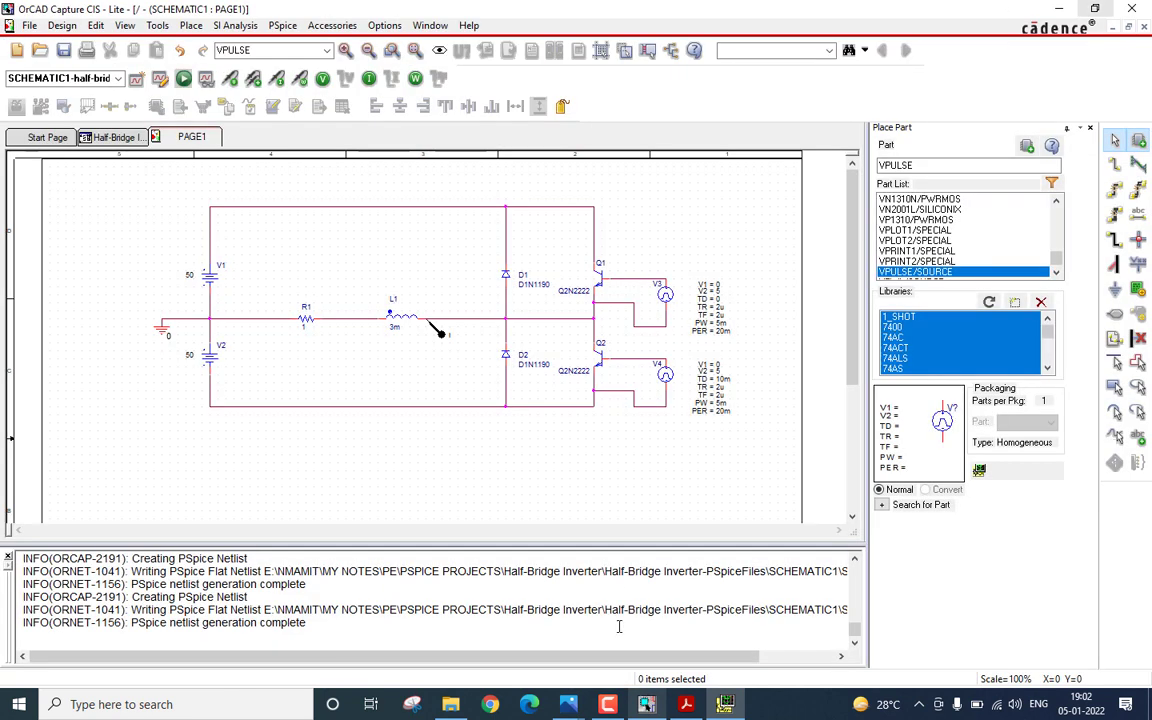
Step: Restore L1's inductance to 5 and launch a new PSpice run
double_click(395, 330)
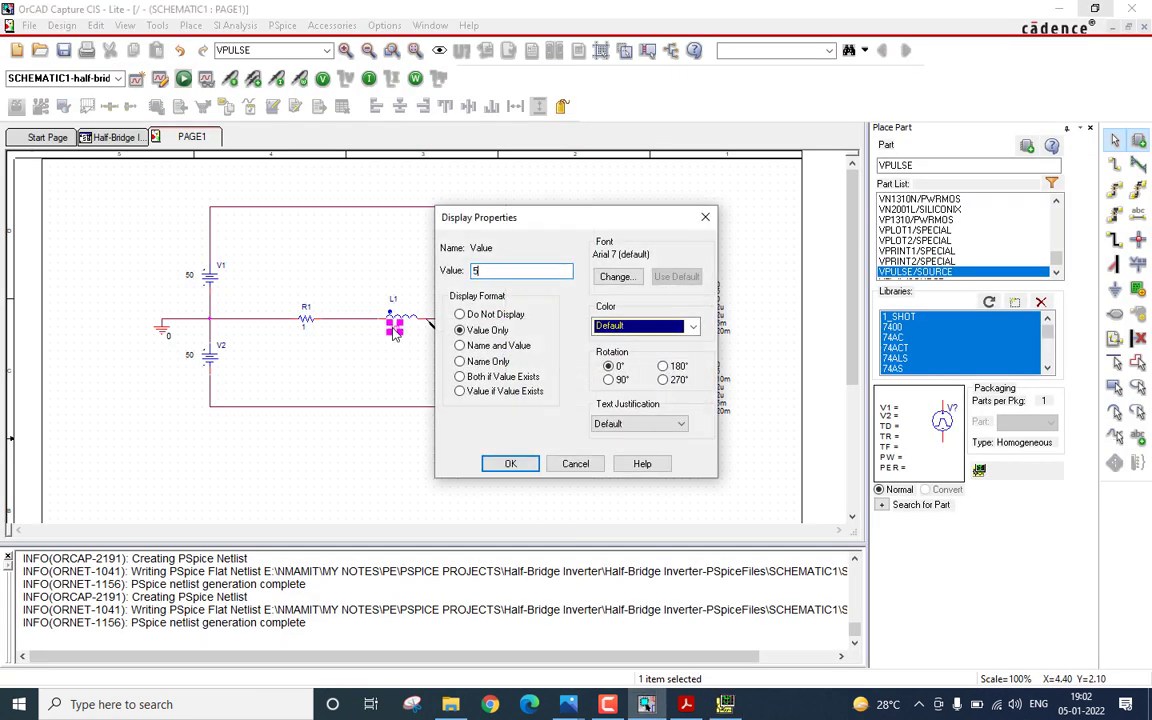
key(Return)
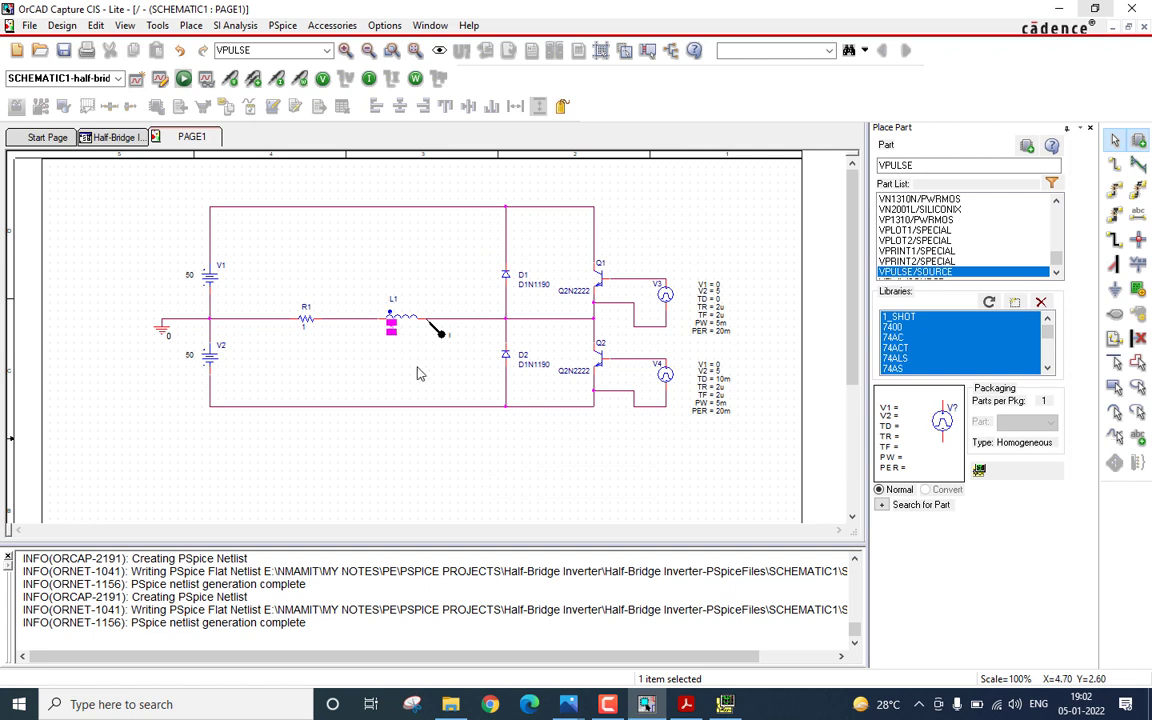
click(184, 79)
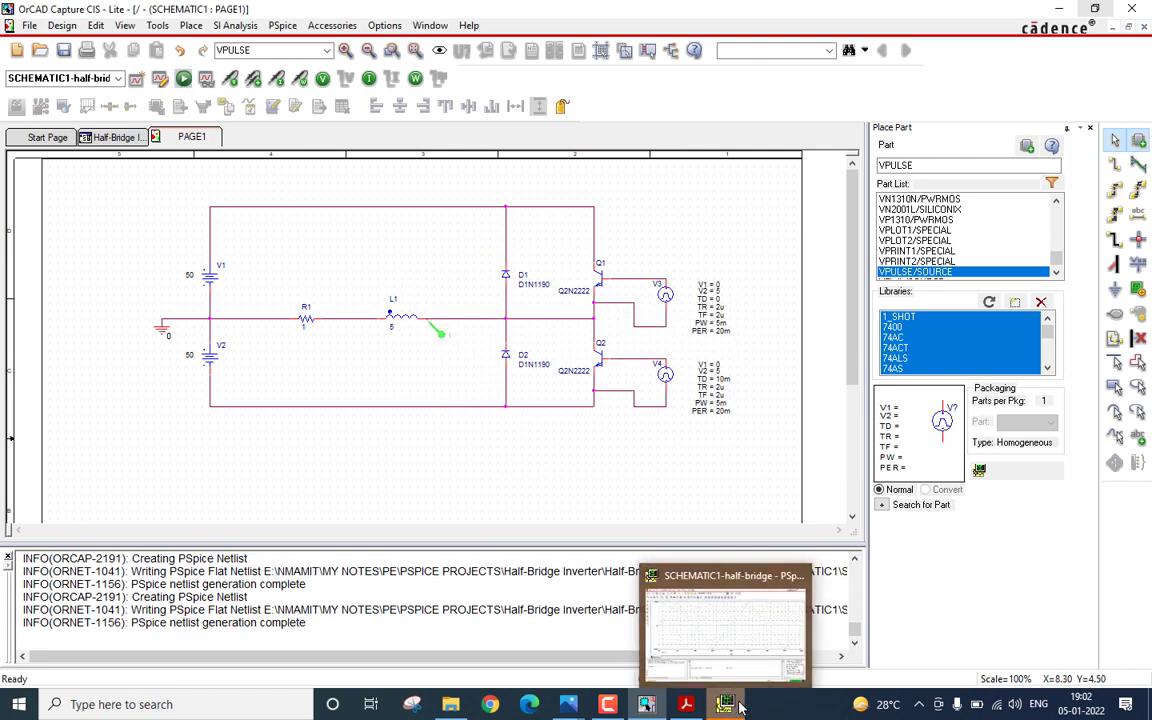
Step: View the ±50mA triangular -I(L1) waveform over 0–40ms from the L1=5 rerun
click(731, 700)
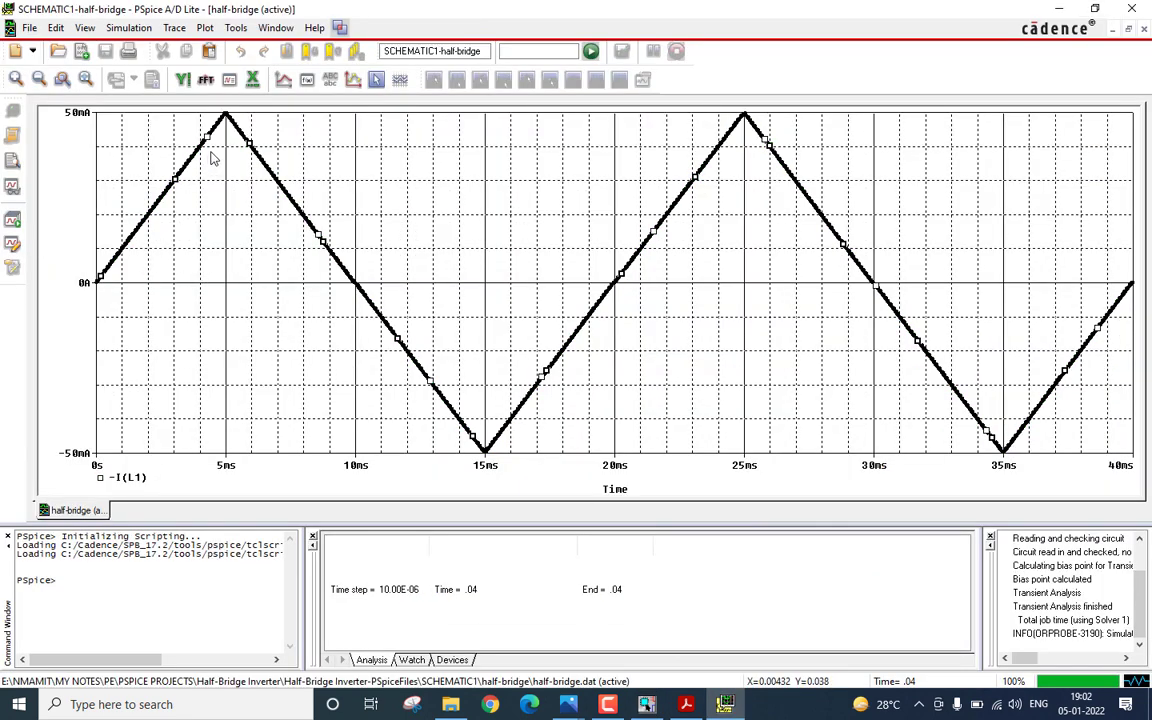